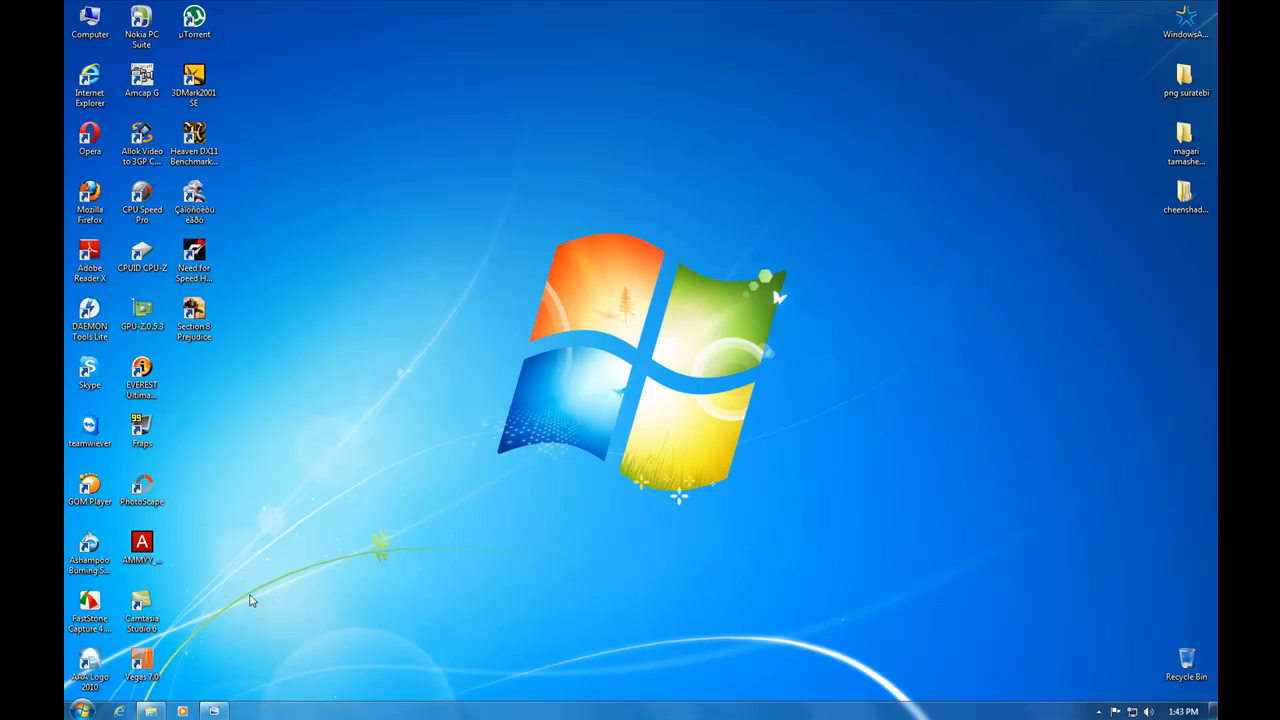
Step: View the two finished FUL.GE road images in Windows Photo Viewer, then minimize it and refresh the desktop
left_click(213, 710)
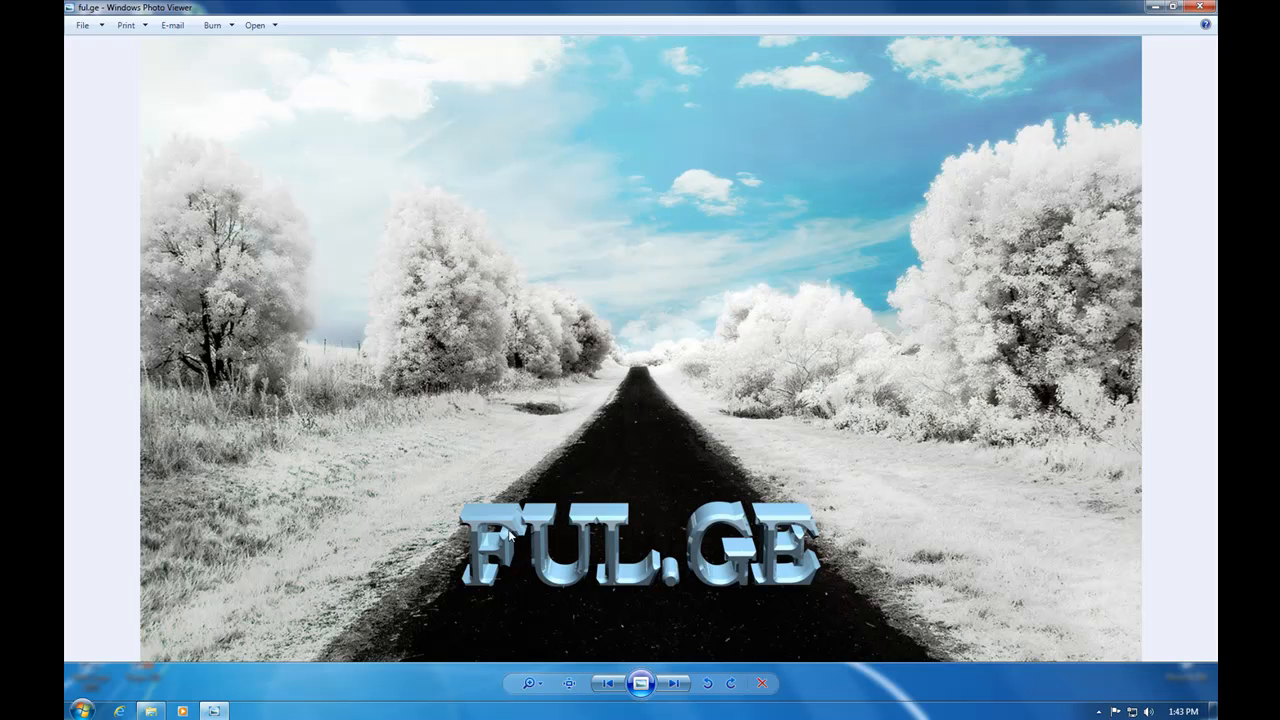
left_click(680, 682)
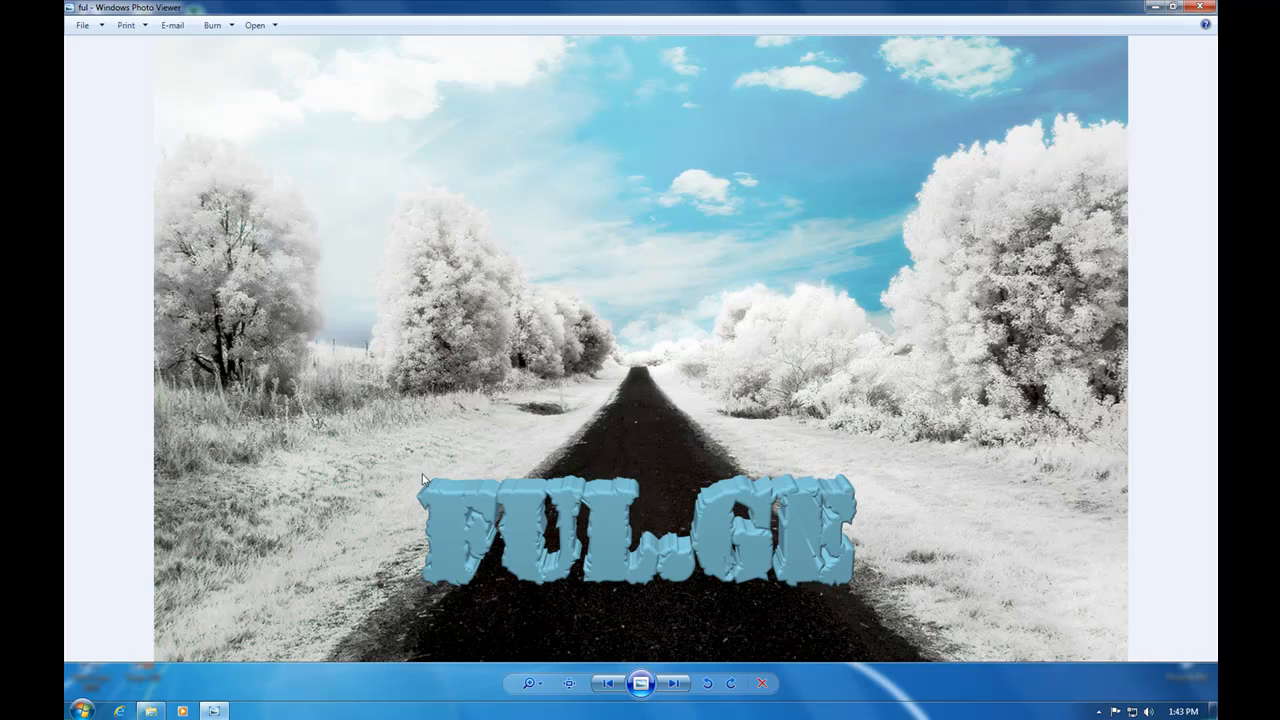
left_click(608, 683)
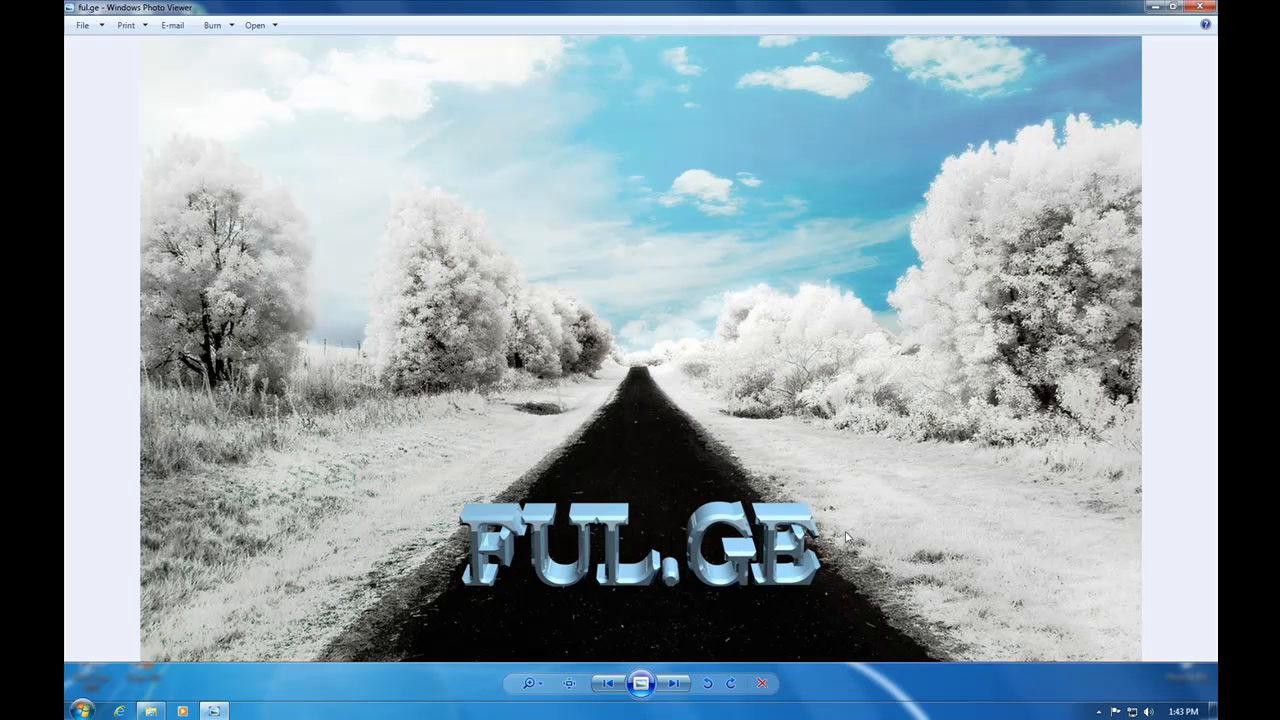
left_click(1157, 8)
right_click(403, 323)
left_click(466, 361)
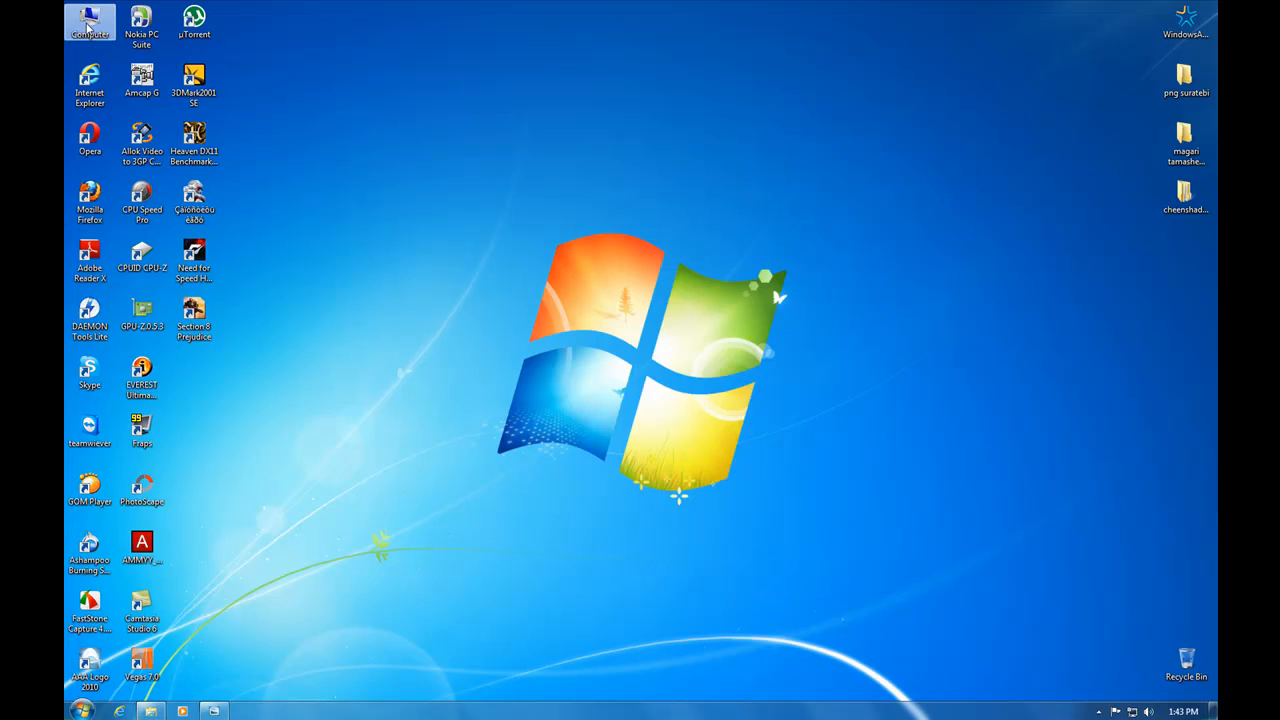
Step: Launch CINEMA 4D from the Cinema 4D R12 folder in Program Files on drive C and close the folder window
double_click(88, 22)
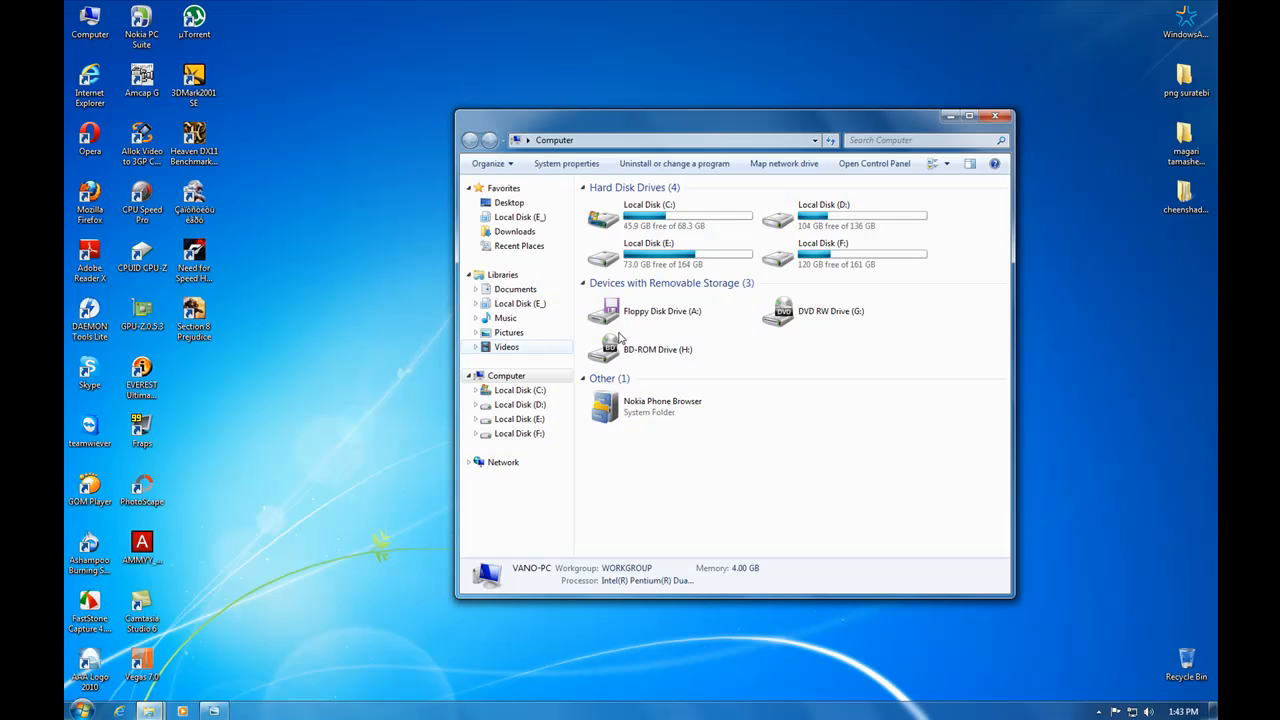
double_click(650, 212)
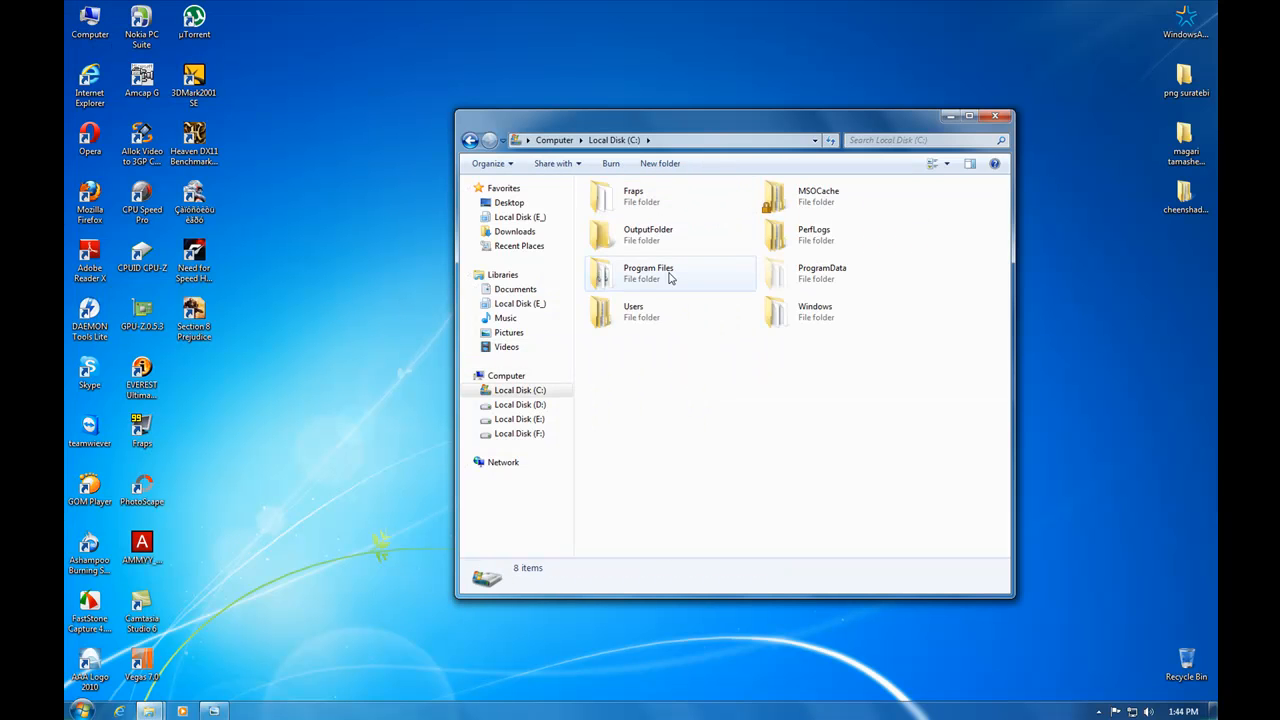
double_click(660, 276)
double_click(822, 270)
left_click(636, 384)
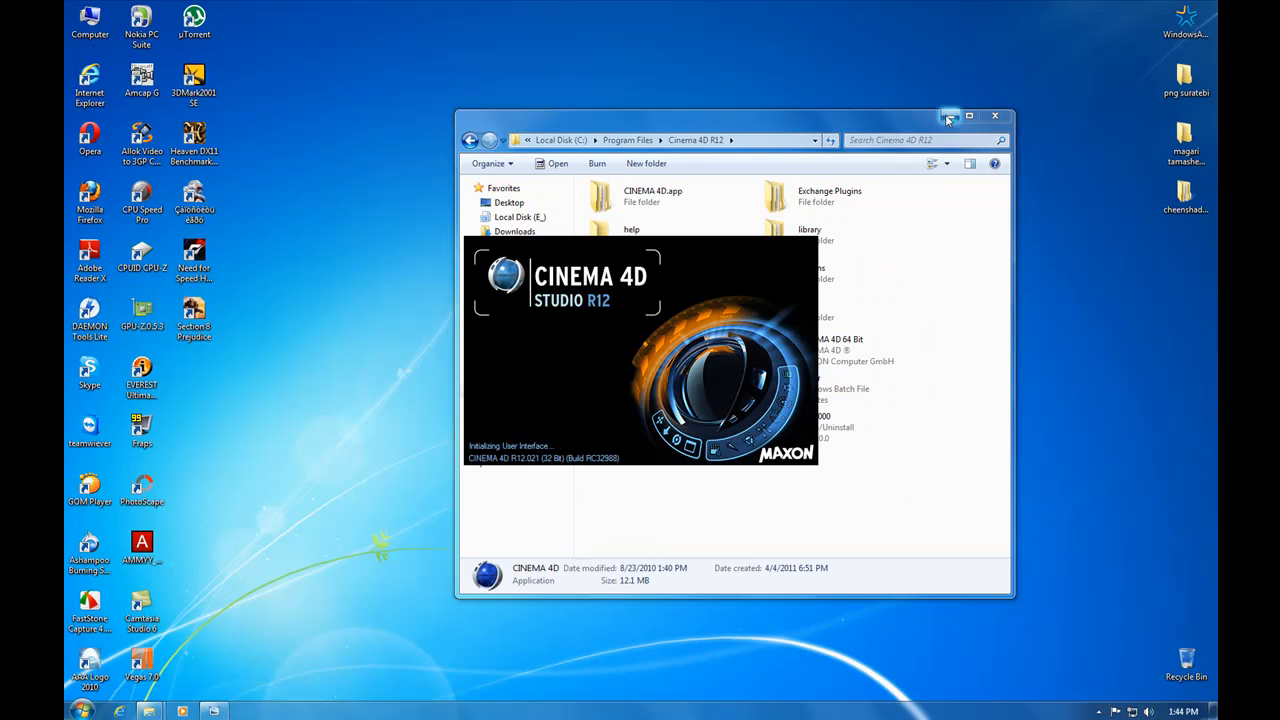
left_click(997, 117)
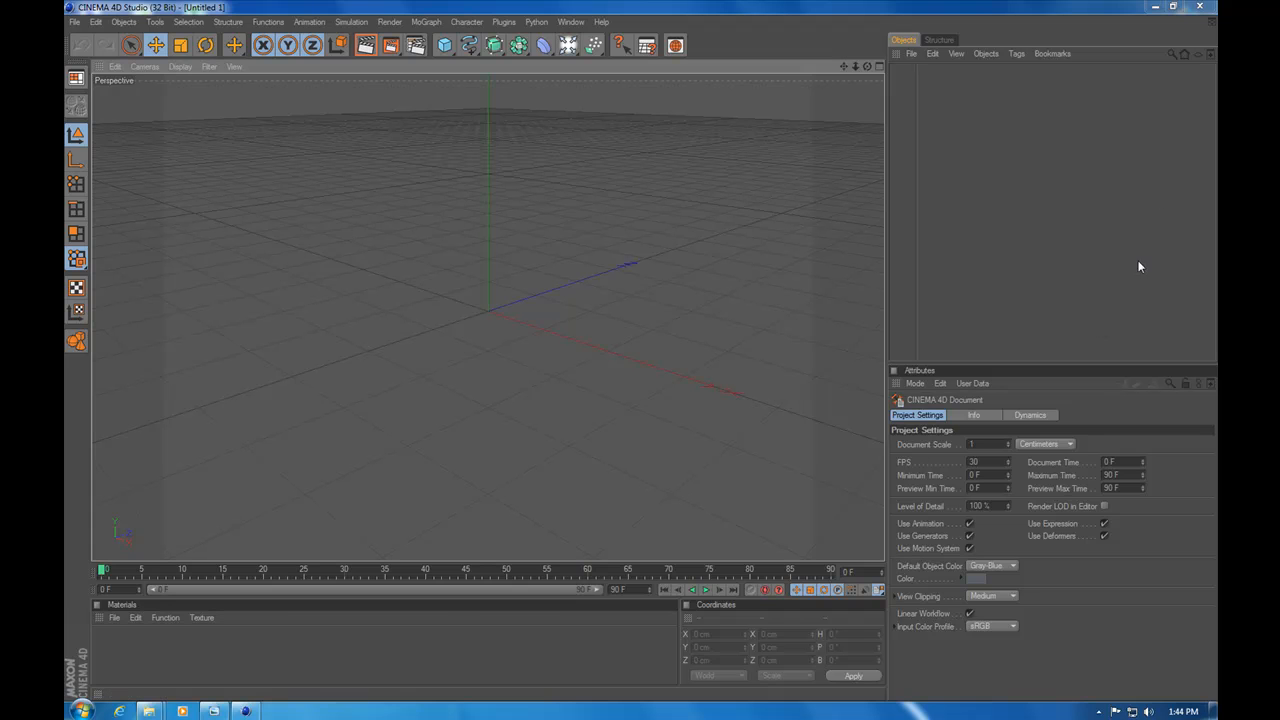
Step: Switch to Opera and search Google Images for "road" pictures with an exact size of 1680 × 1050
left_click(1155, 6)
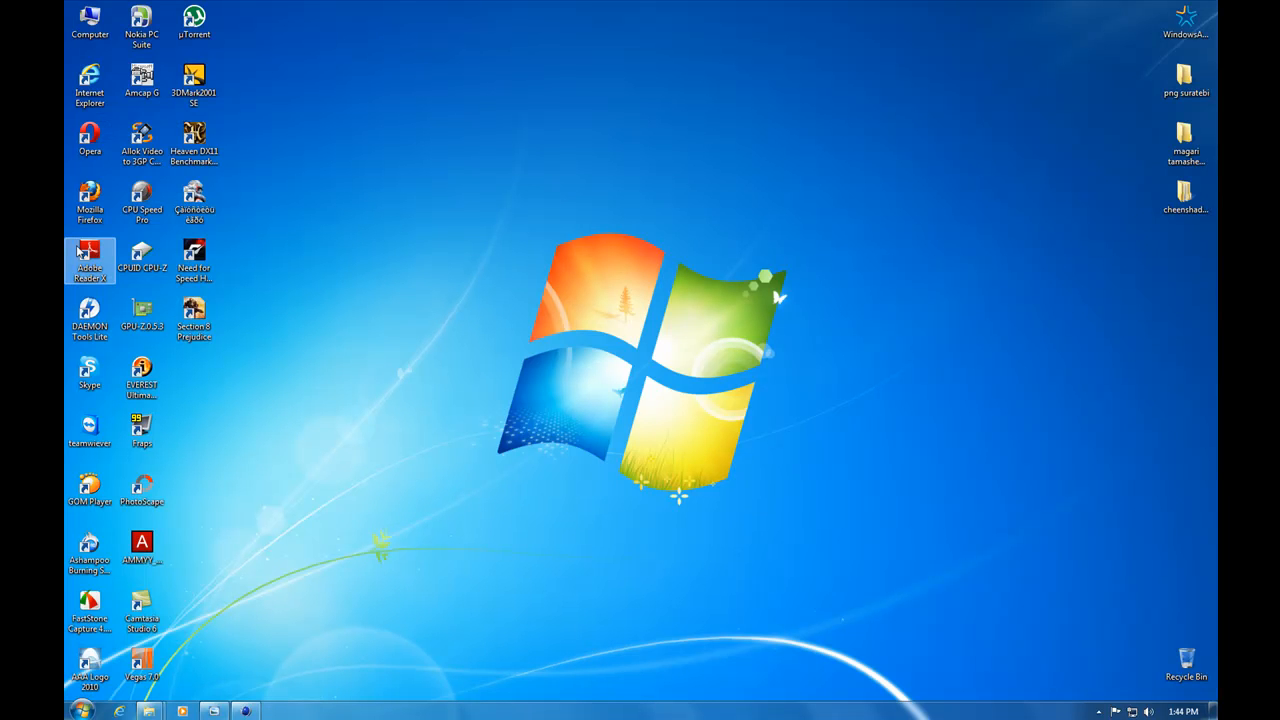
left_click(90, 140)
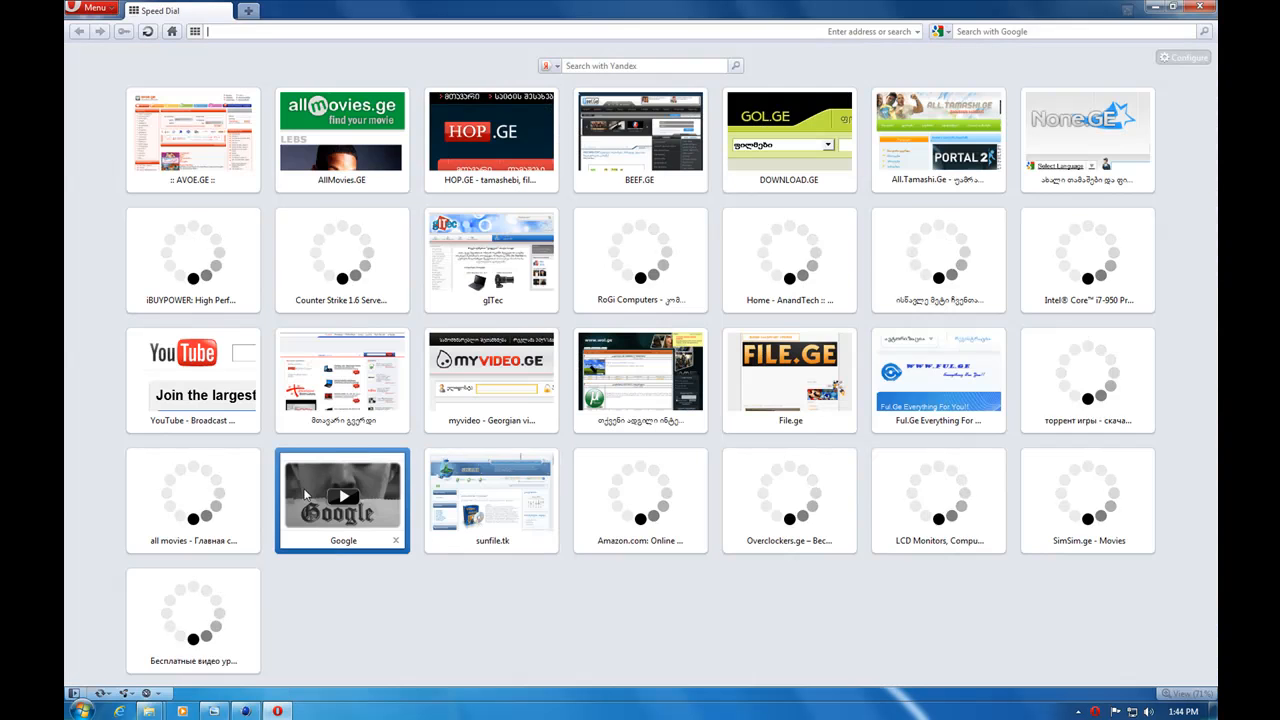
left_click(305, 494)
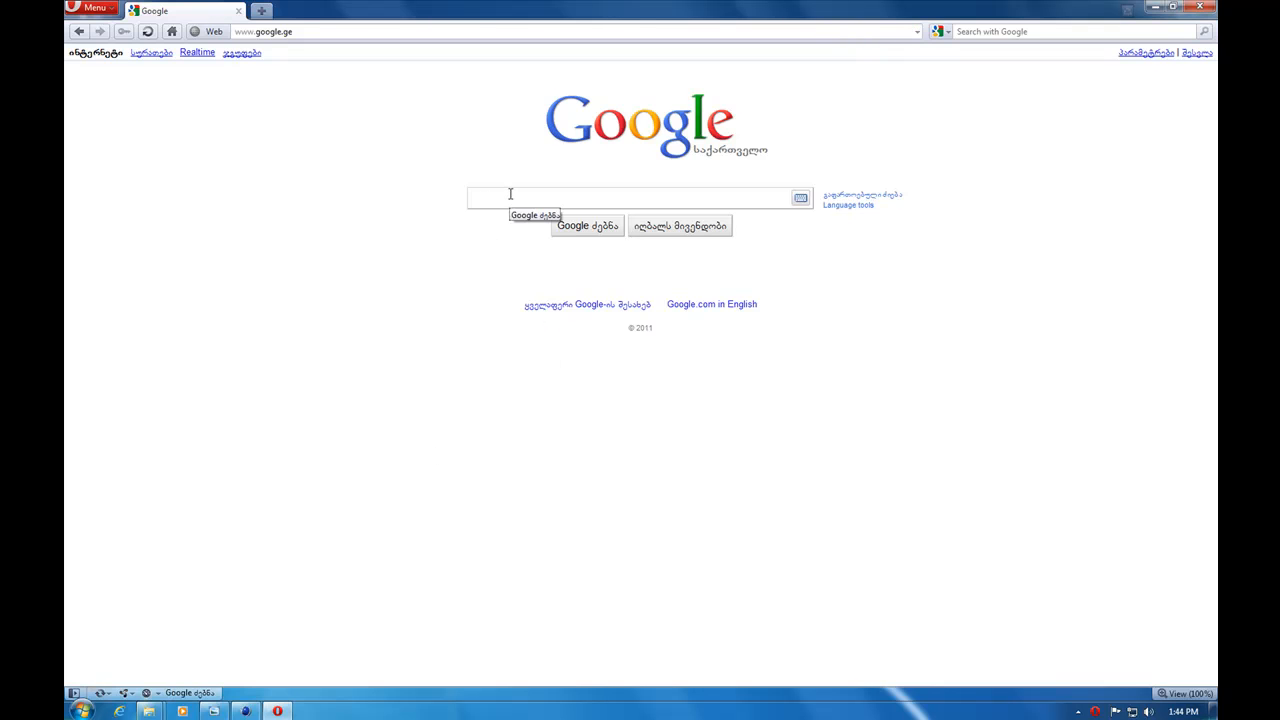
type("road")
key("Return")
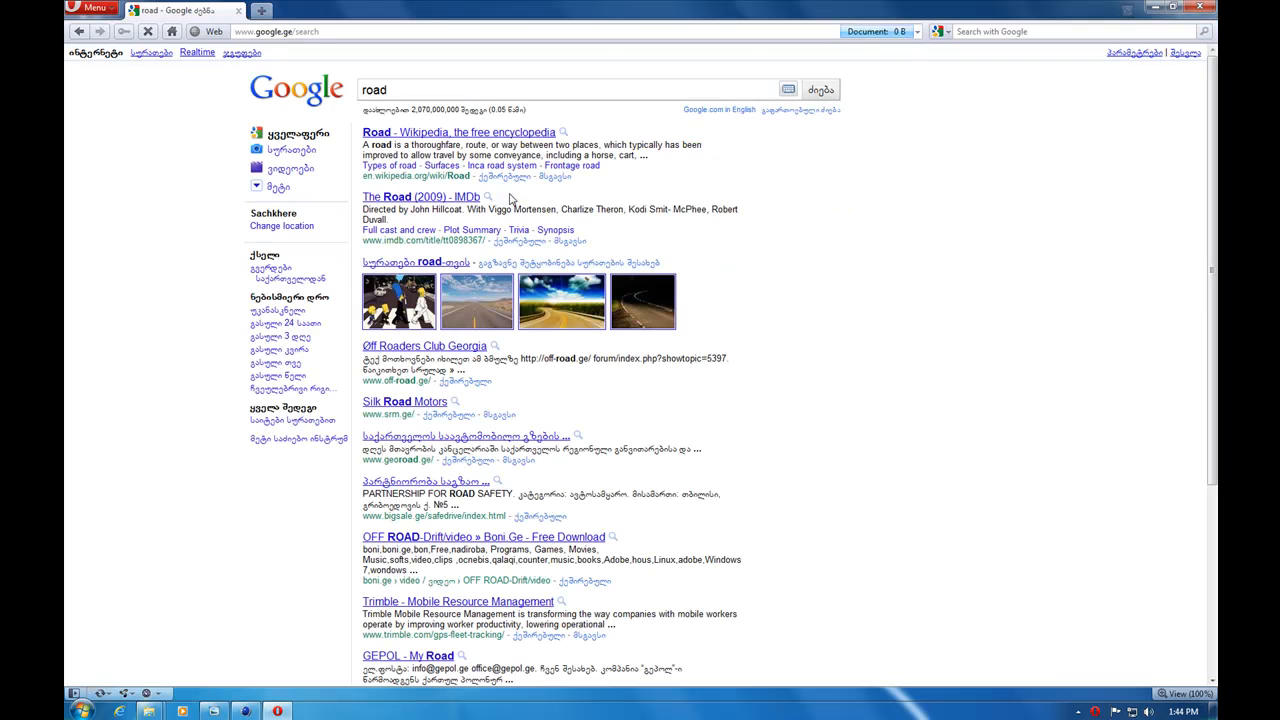
left_click(140, 52)
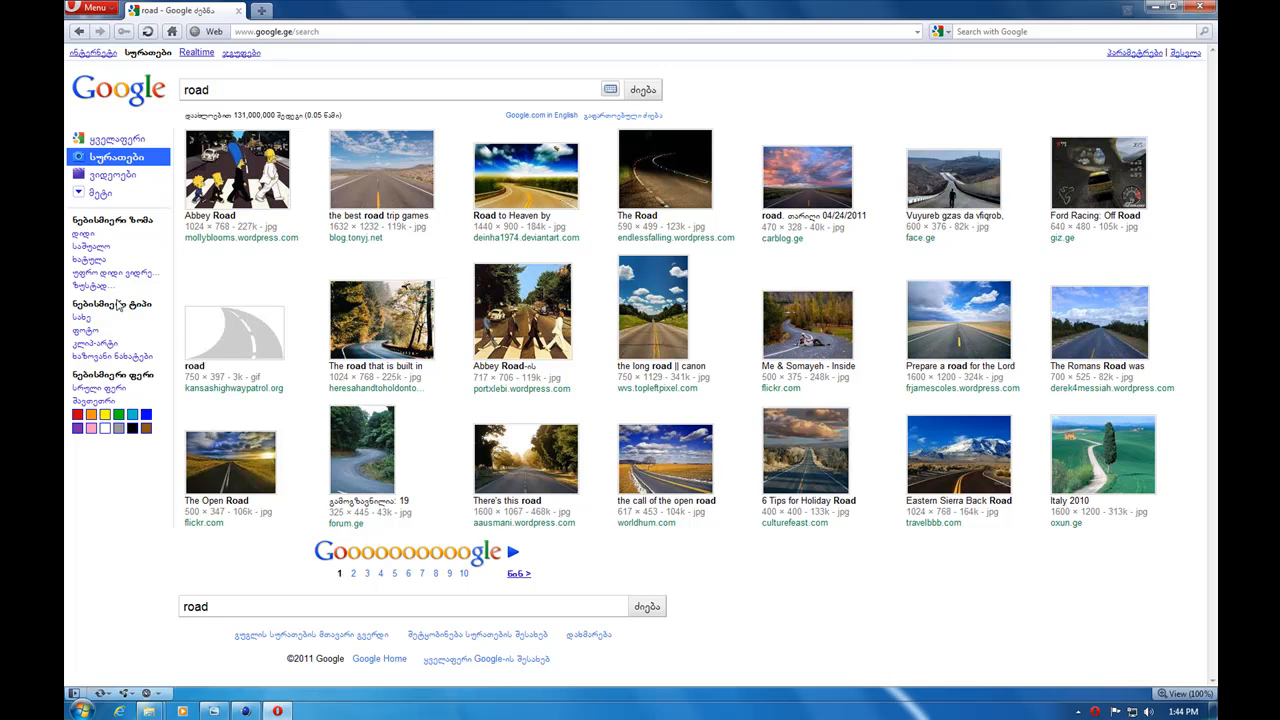
left_click(113, 288)
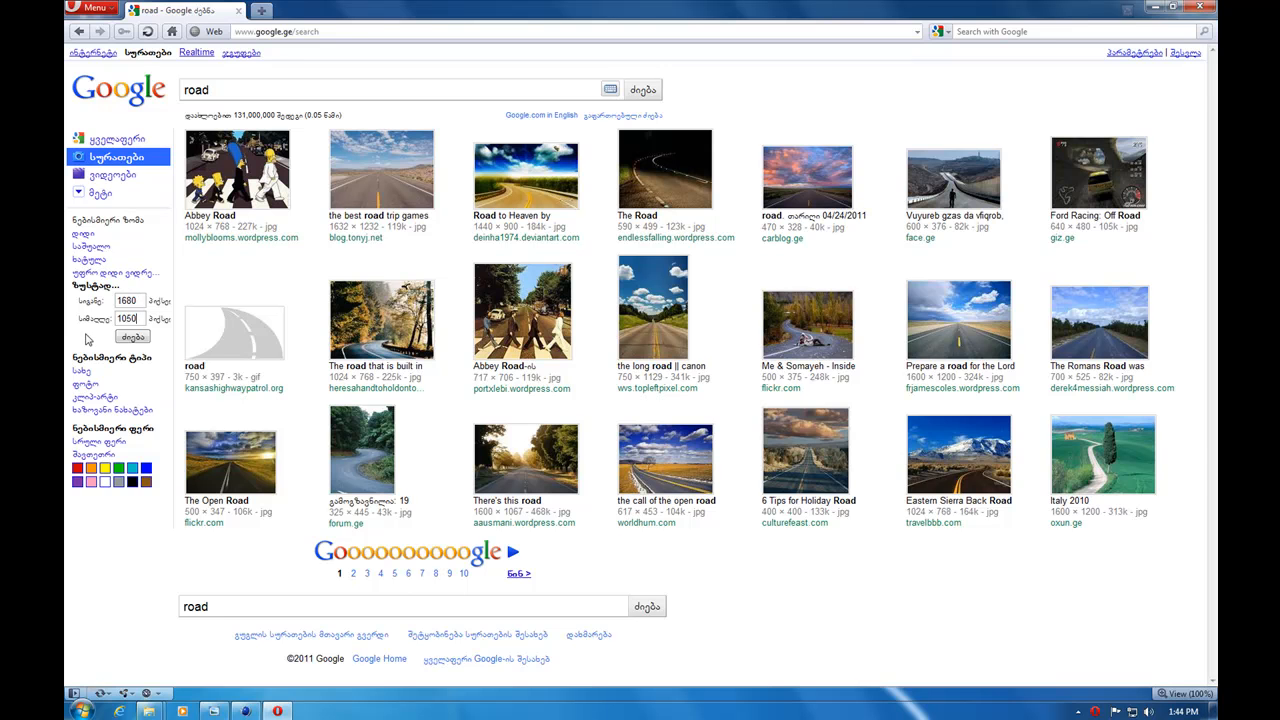
left_click(133, 337)
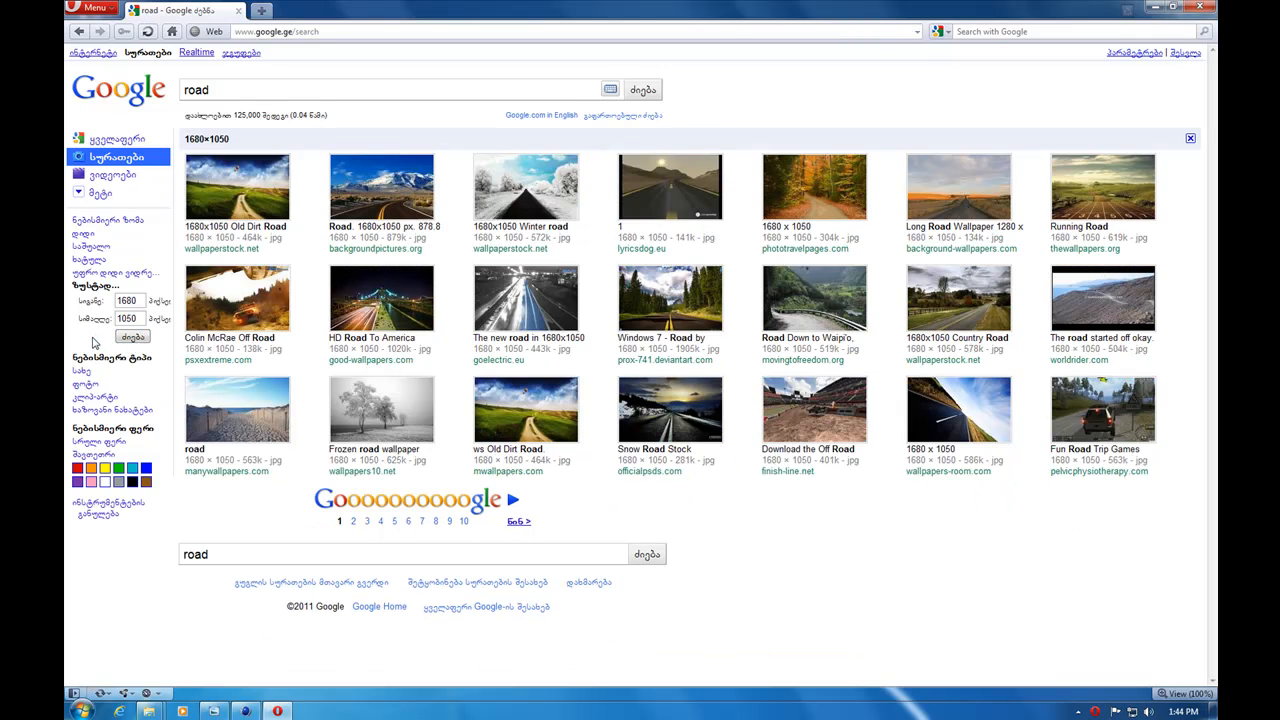
Step: Download the 1680 × 1050 winter road wallpaper and save it to the Desktop as ws_Winter_road_1680x1050
left_click(521, 193)
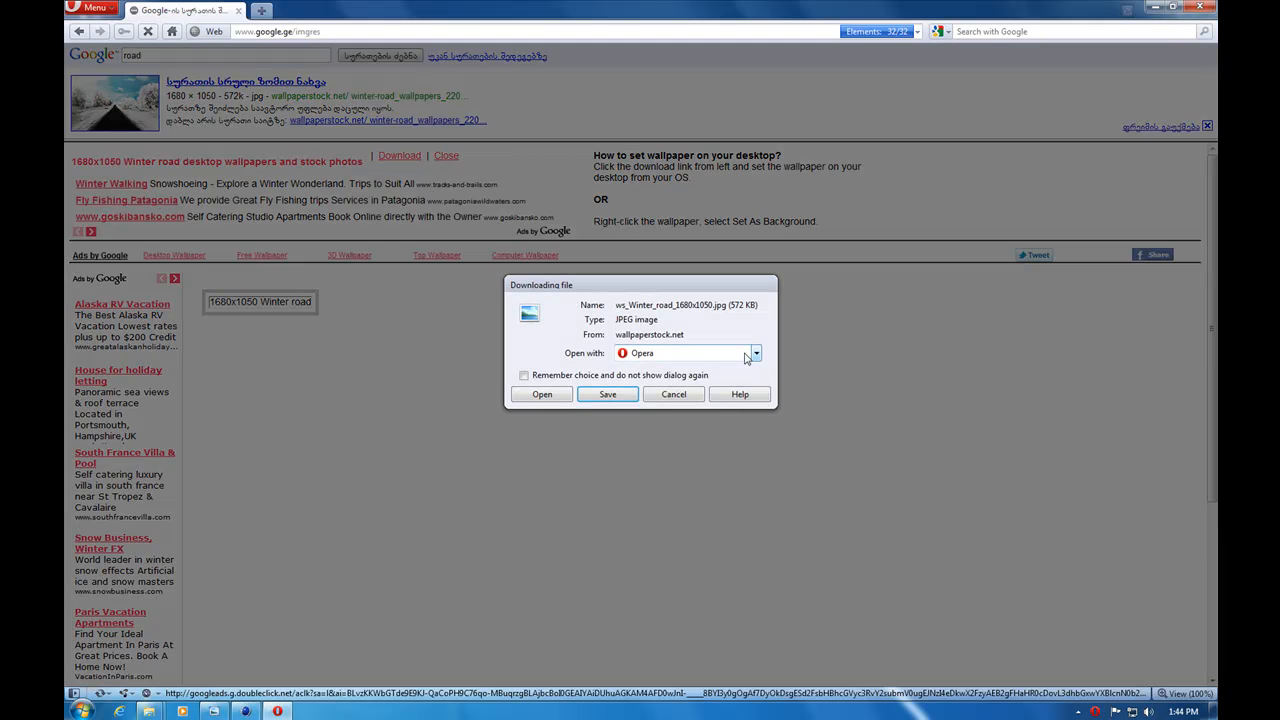
left_click(756, 353)
left_click(665, 382)
left_click(607, 394)
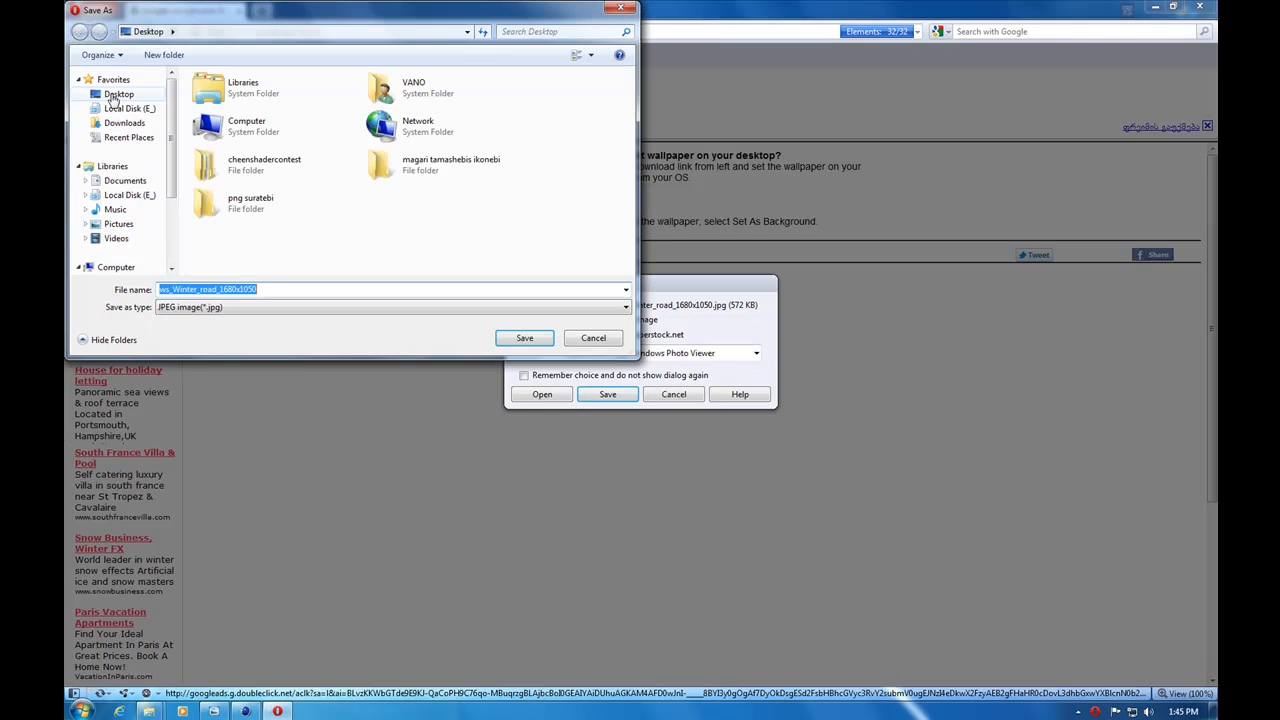
left_click(118, 96)
left_click(525, 339)
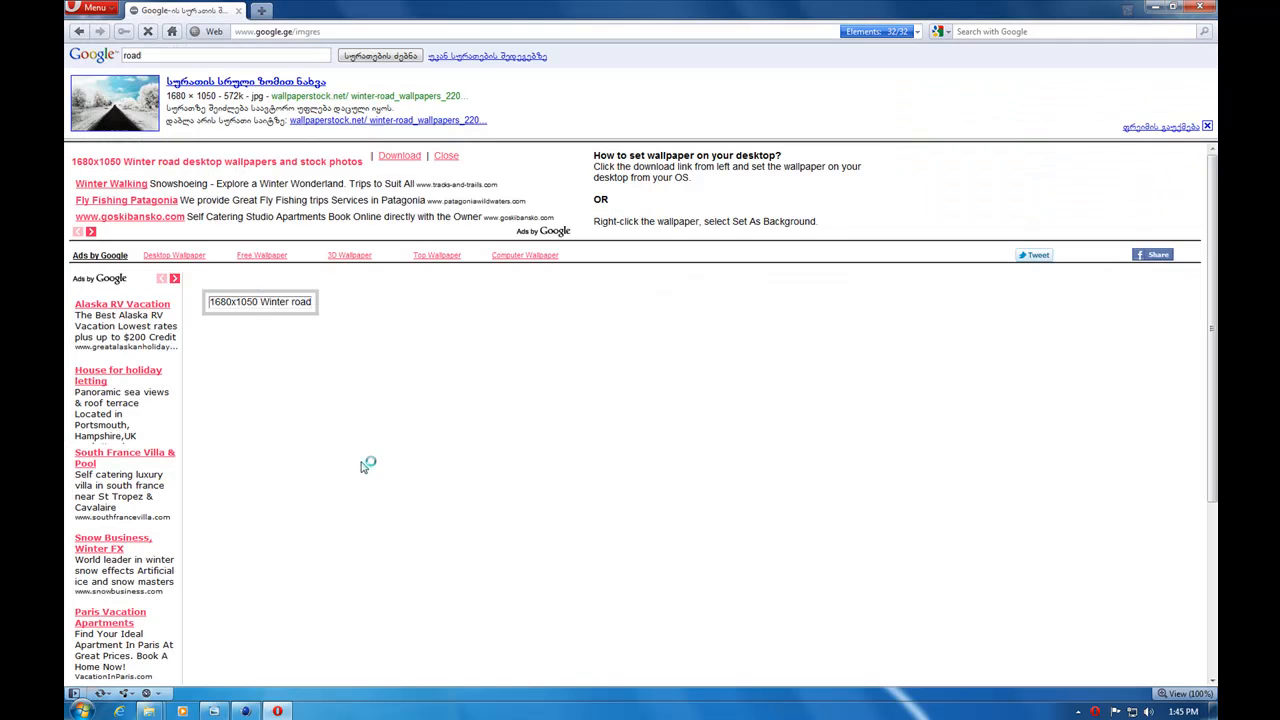
Step: Close the wallpaper page and exit the browser
left_click(237, 11)
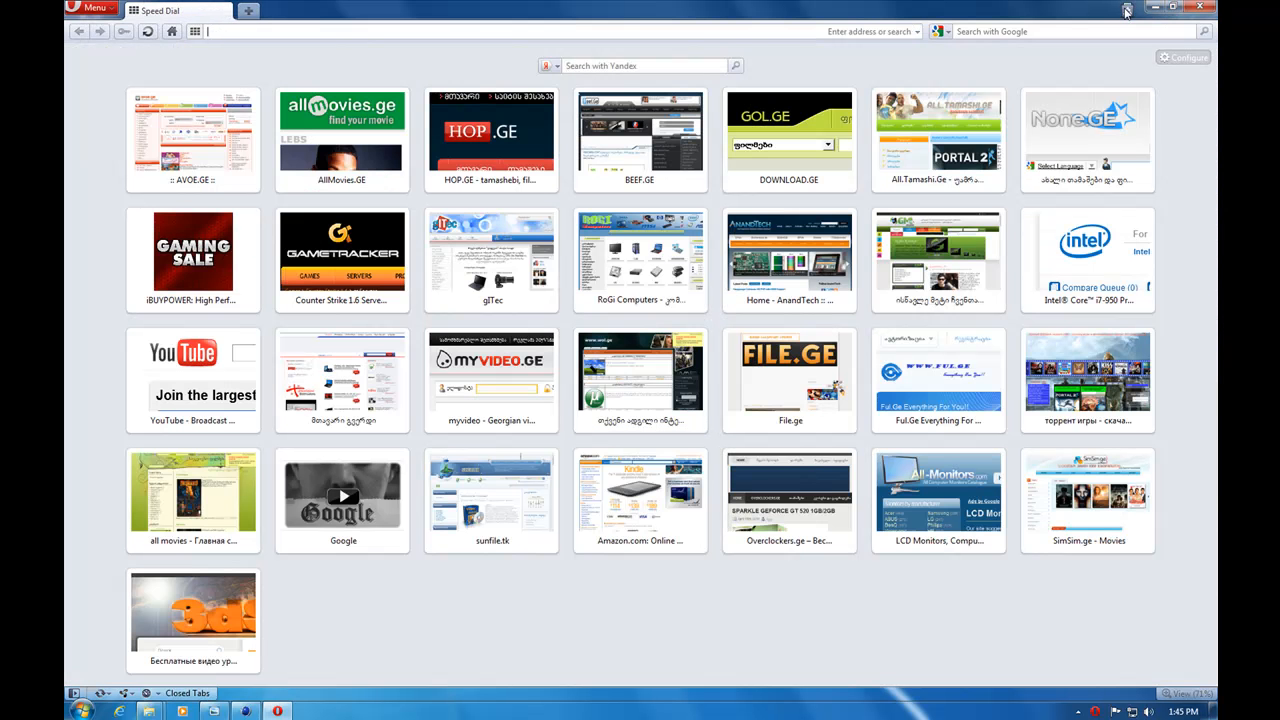
left_click(1127, 9)
left_click(1203, 8)
left_click(1203, 8)
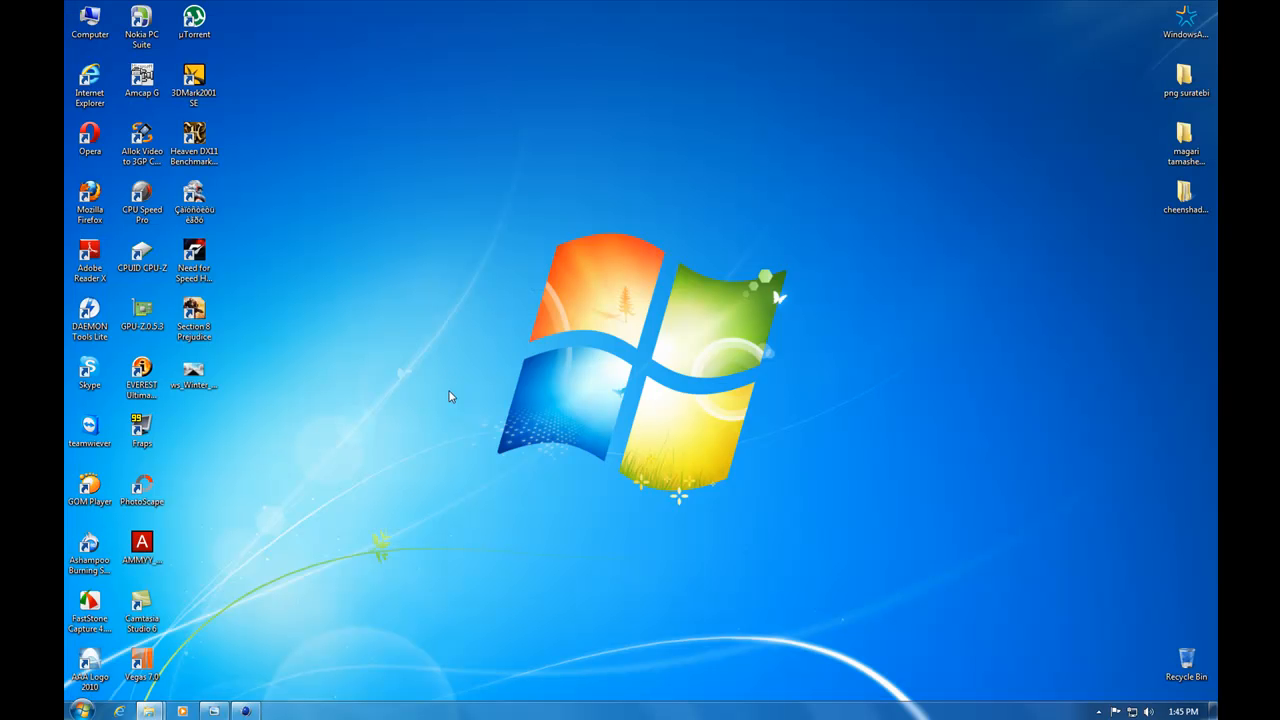
Step: Refresh the desktop and preview the downloaded ws_Winter_road_1680x1050 image, then close the viewer
left_click_drag(300, 263, 610, 574)
right_click(331, 362)
left_click(394, 404)
double_click(196, 385)
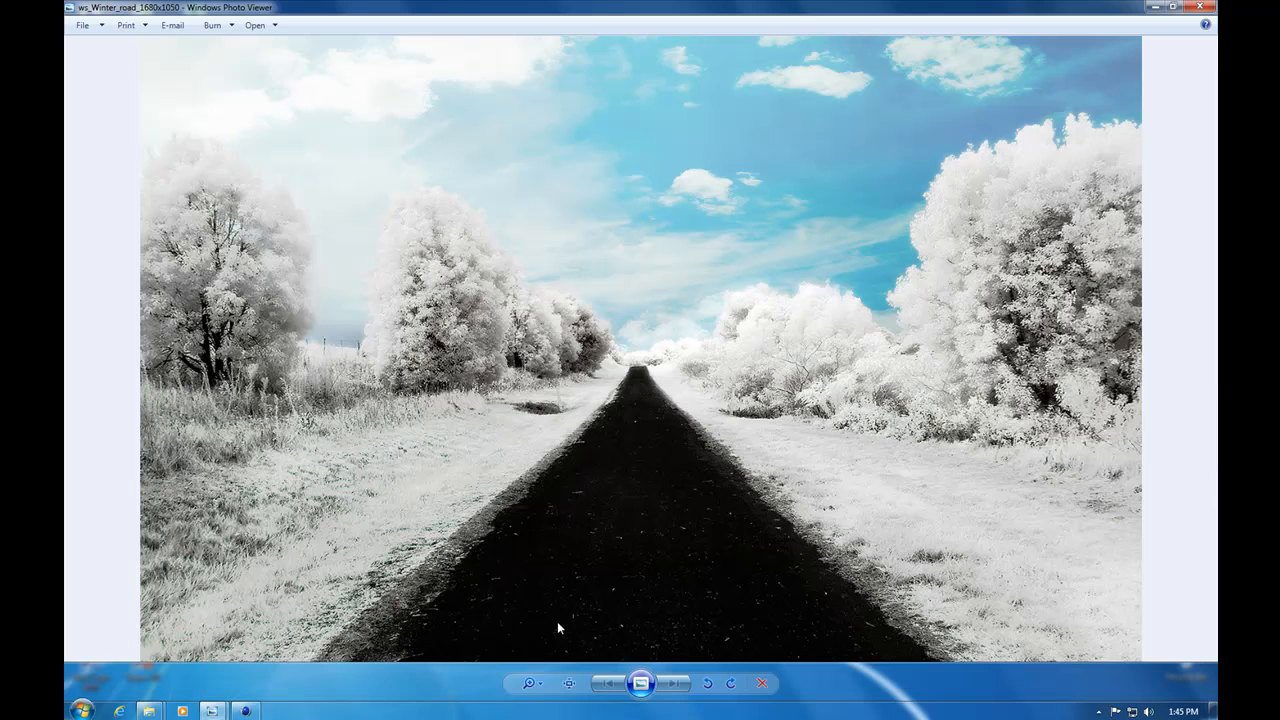
left_click(1201, 6)
Step: Switch to CINEMA 4D, add a Background object to the scene and create a new material
left_click(246, 711)
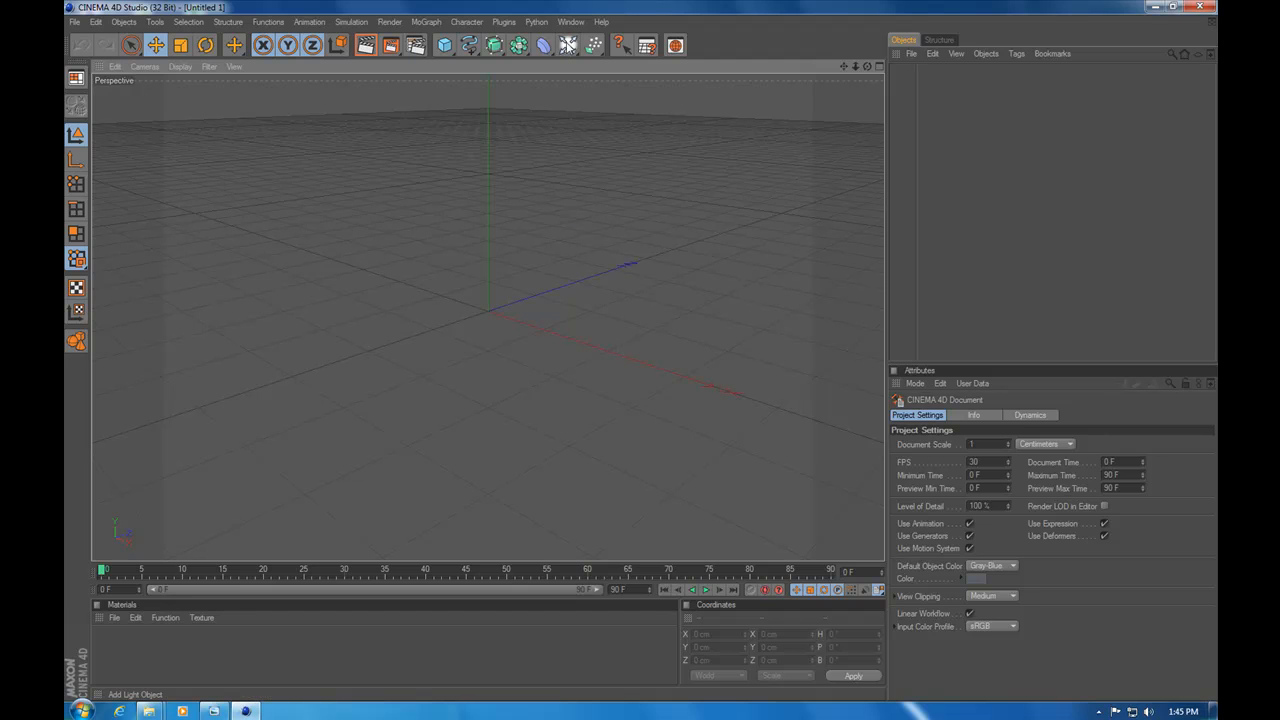
left_click_drag(567, 45, 704, 207)
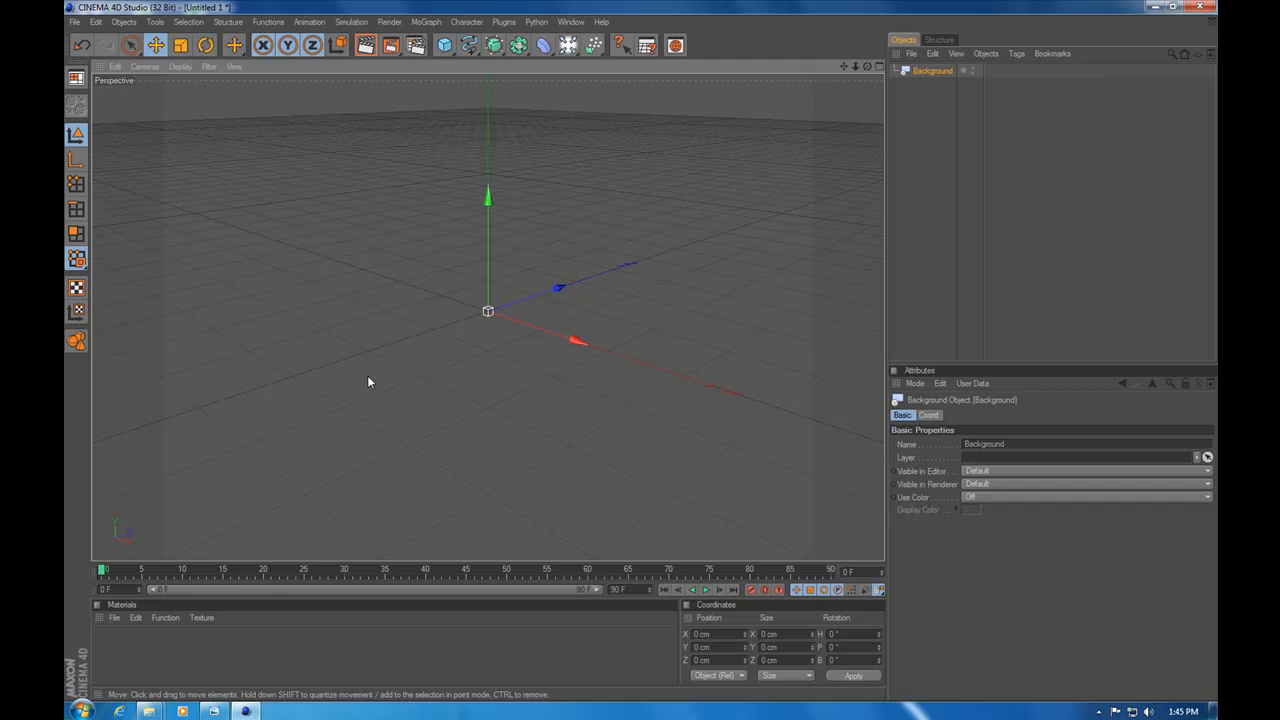
left_click(114, 617)
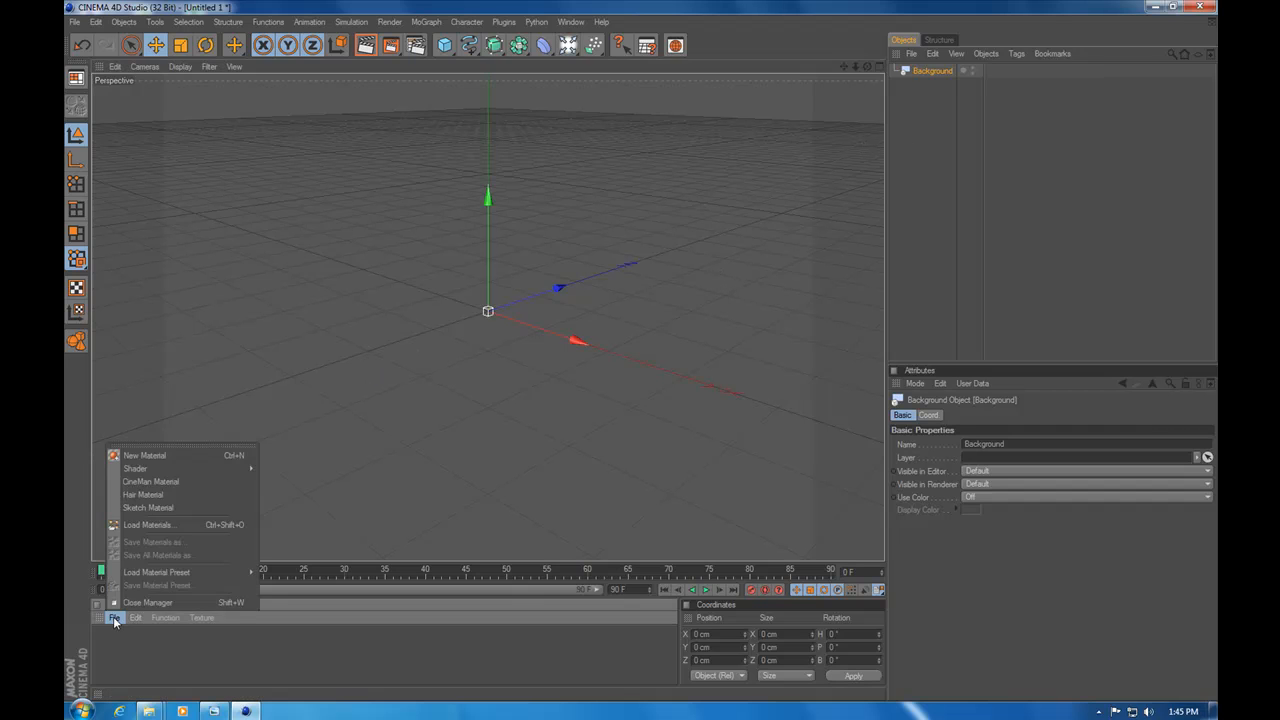
left_click(160, 455)
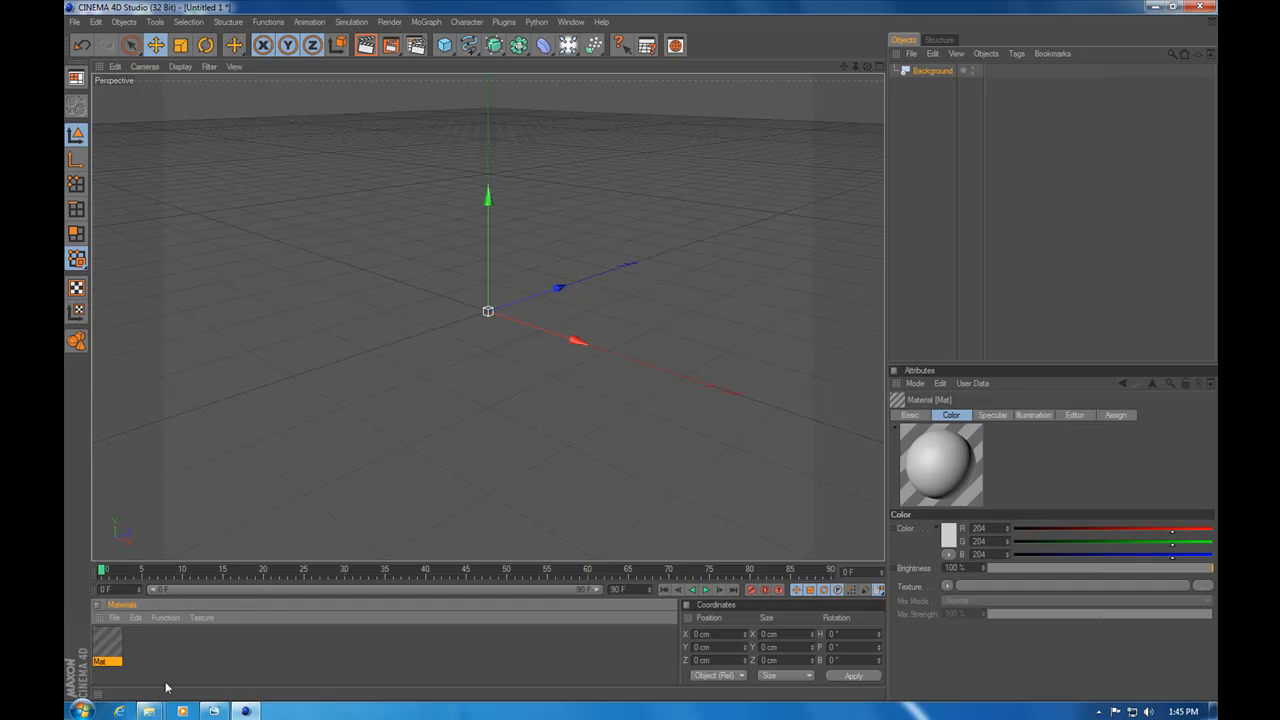
Step: Load ws_Winter_road_1680x1050 as the new material's Color texture, creating a copy at the document location, and close the Material Editor
double_click(107, 641)
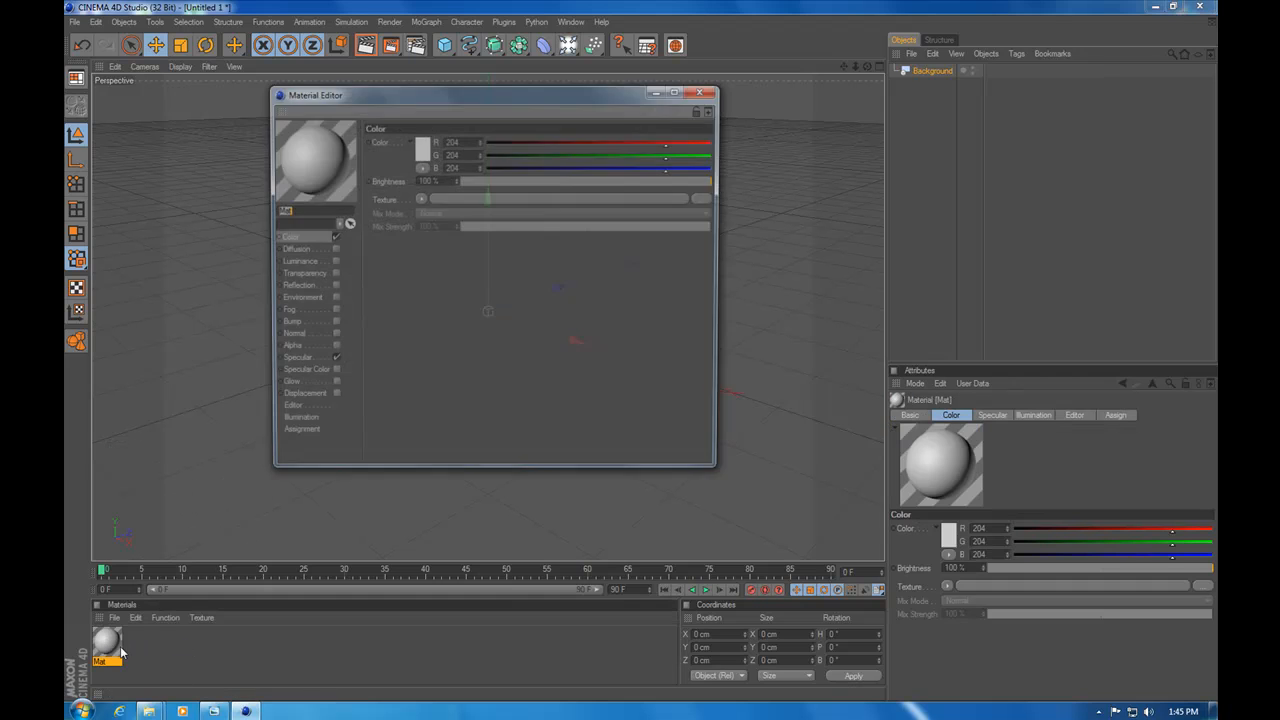
left_click_drag(481, 95, 506, 271)
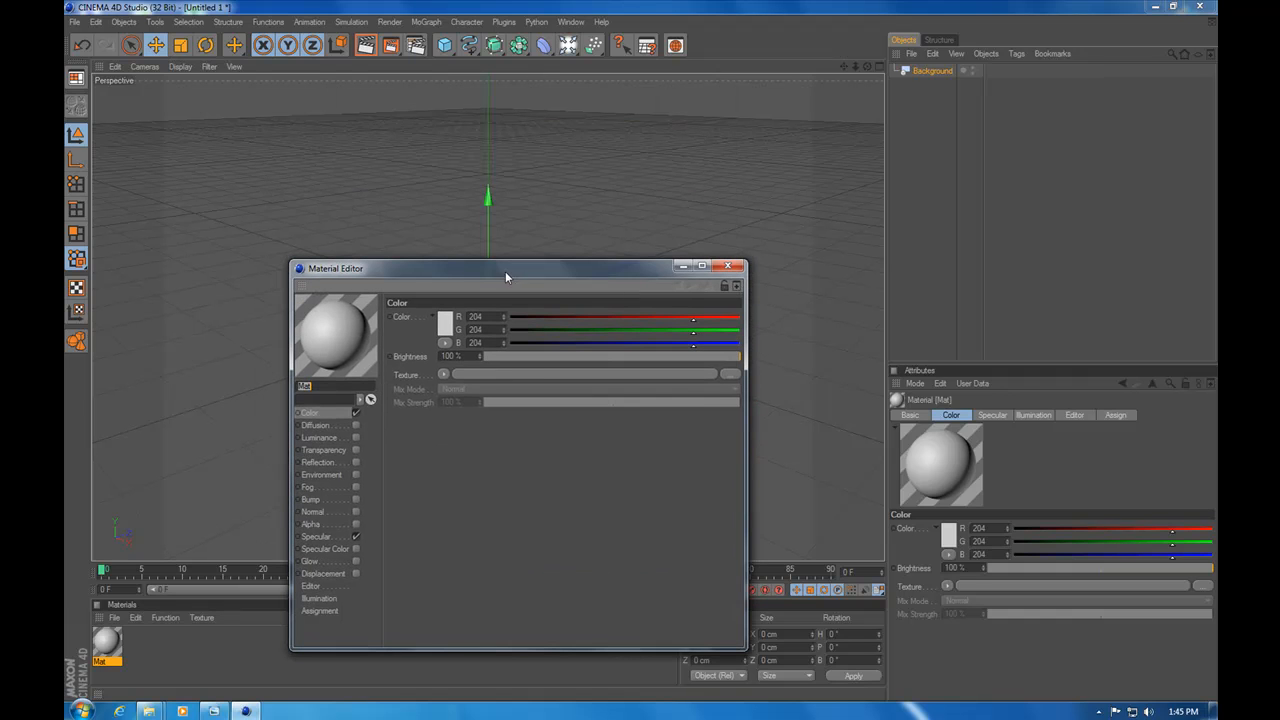
left_click(443, 375)
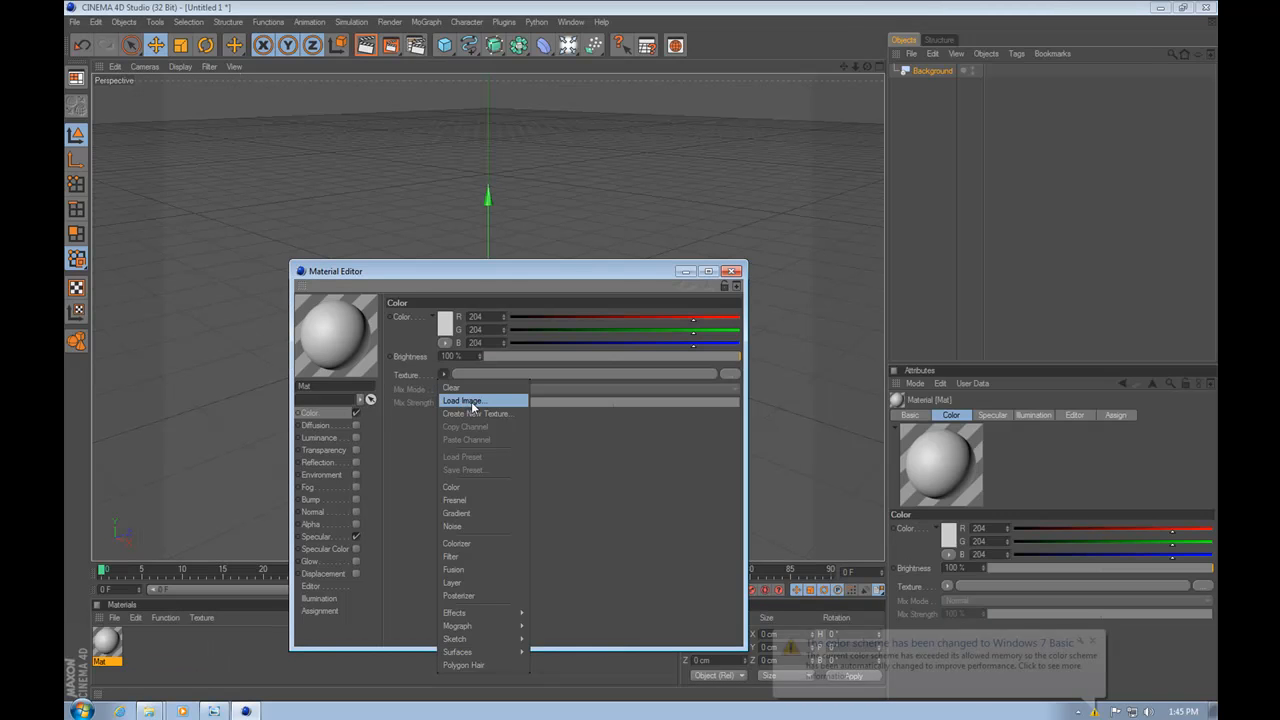
left_click(466, 401)
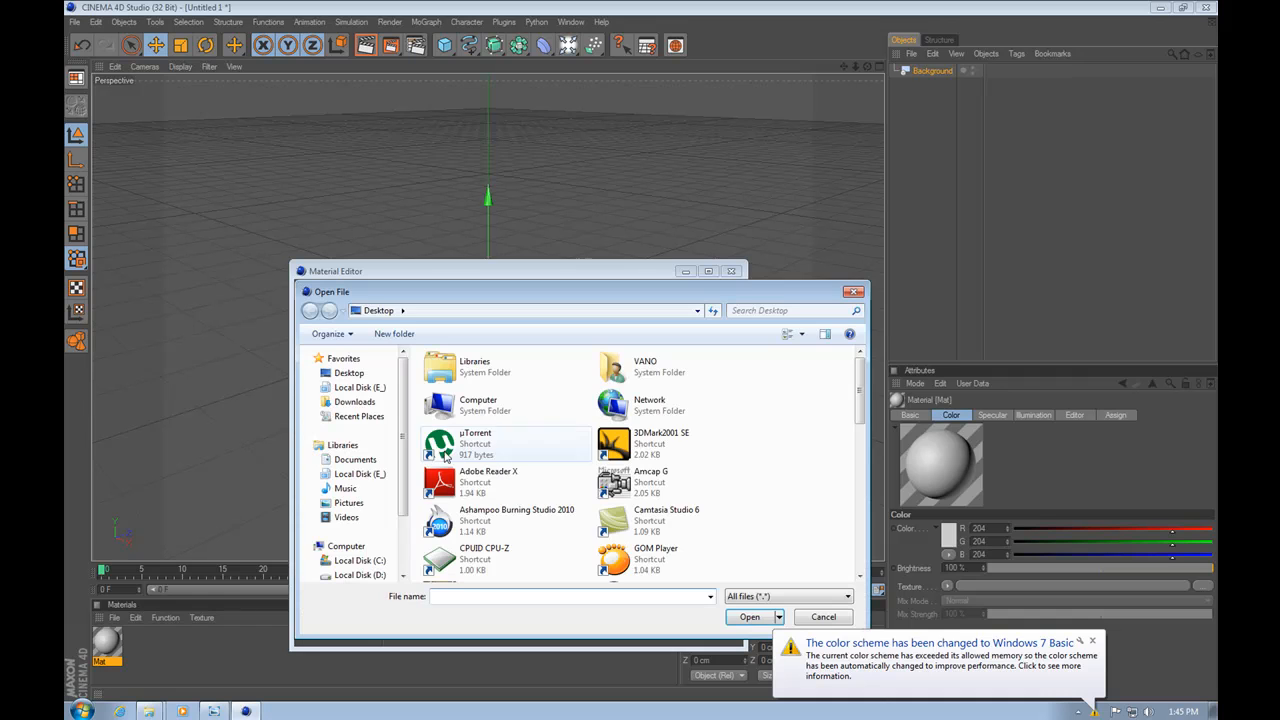
left_click(1092, 640)
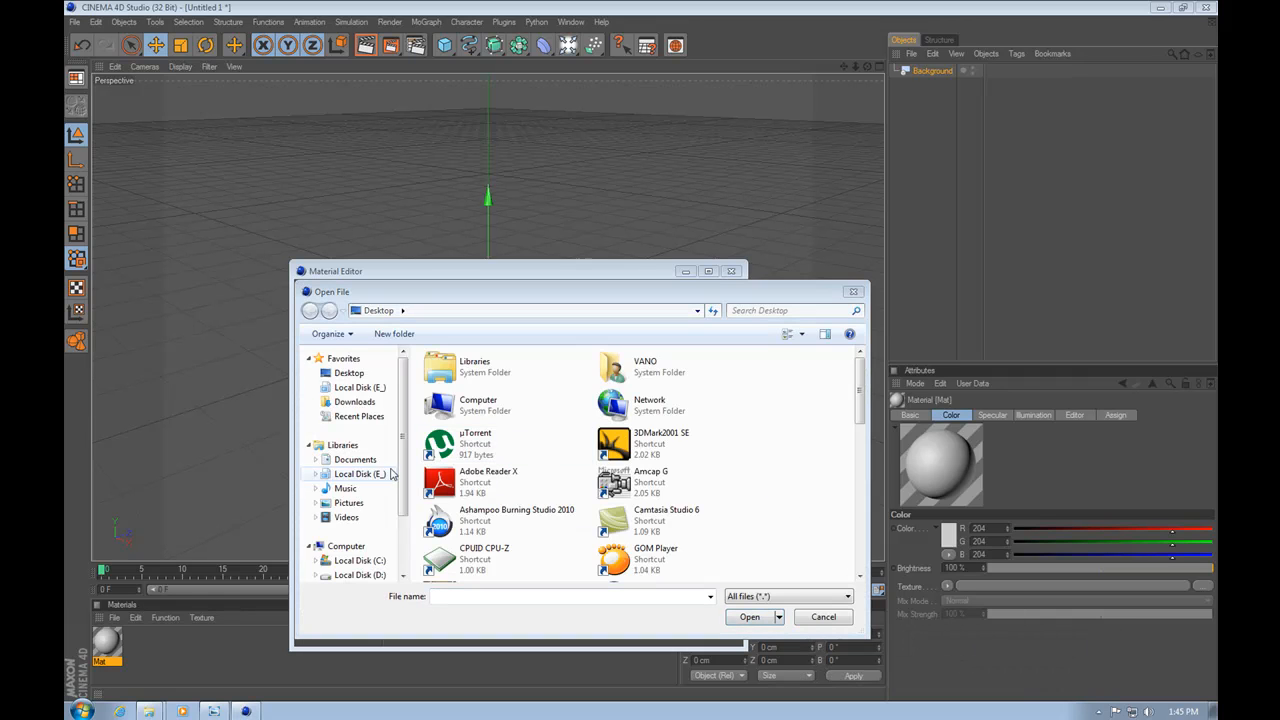
left_click_drag(859, 396, 851, 550)
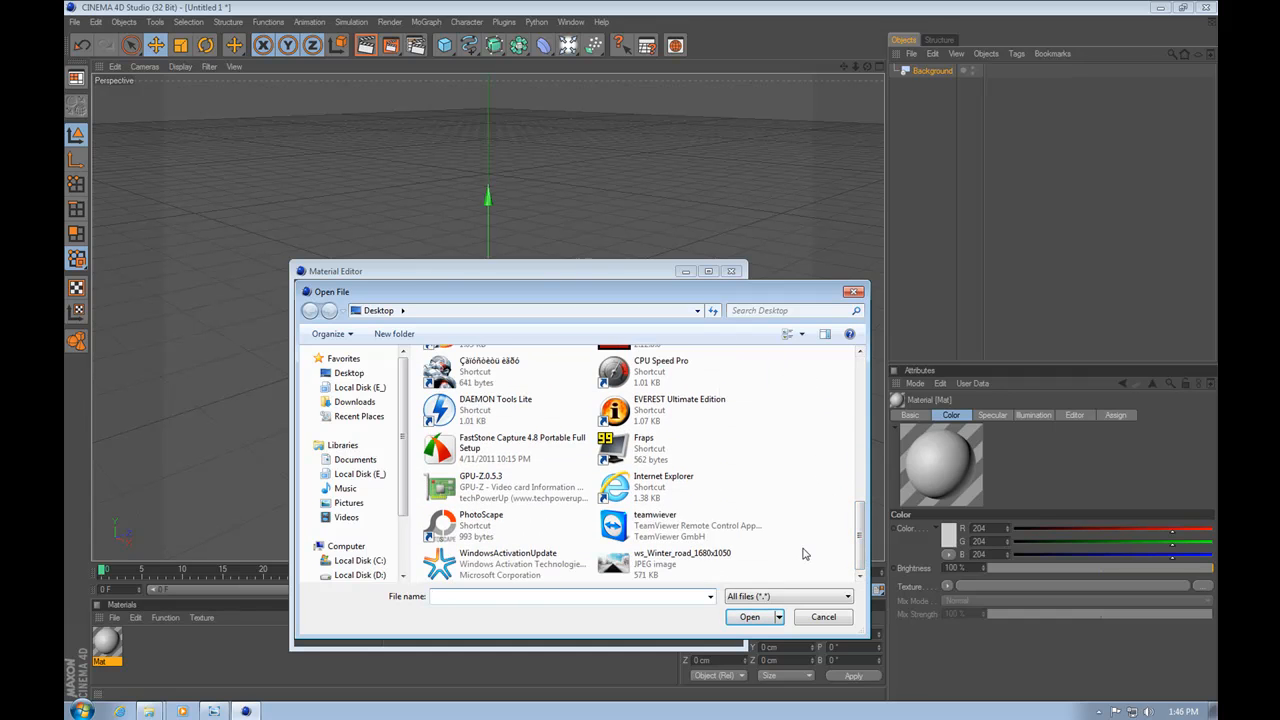
left_click(657, 566)
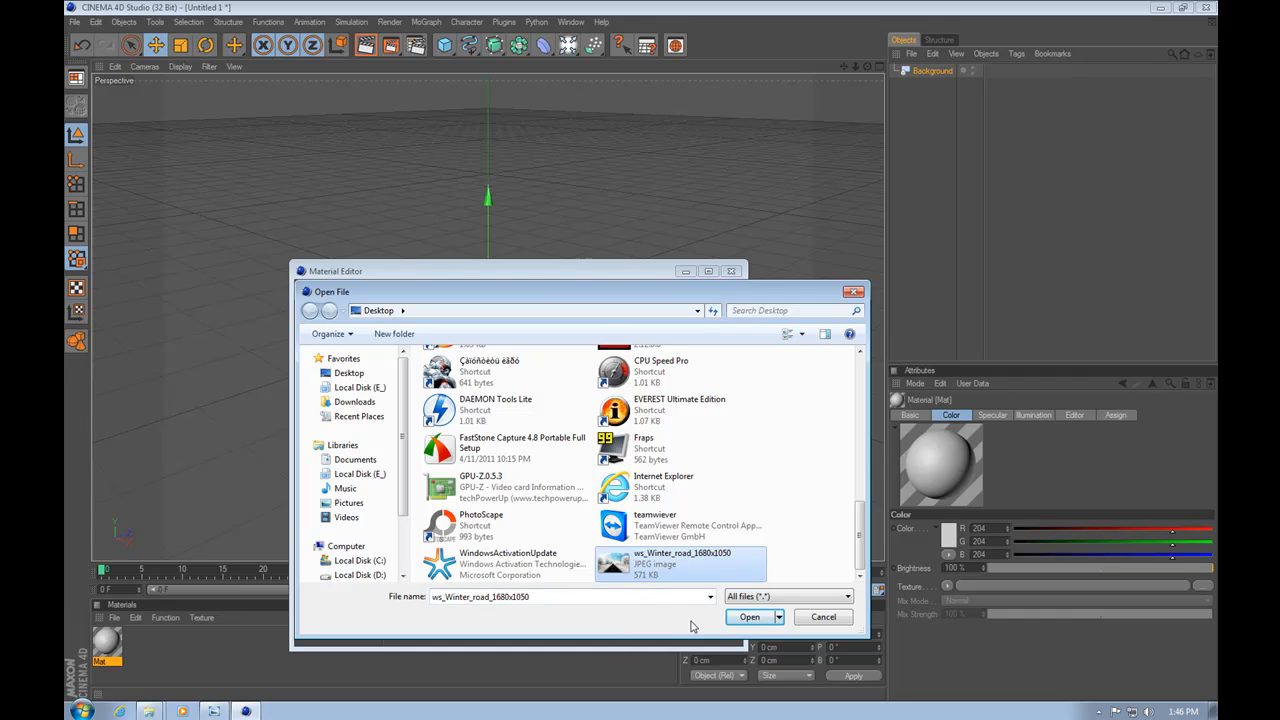
left_click(750, 617)
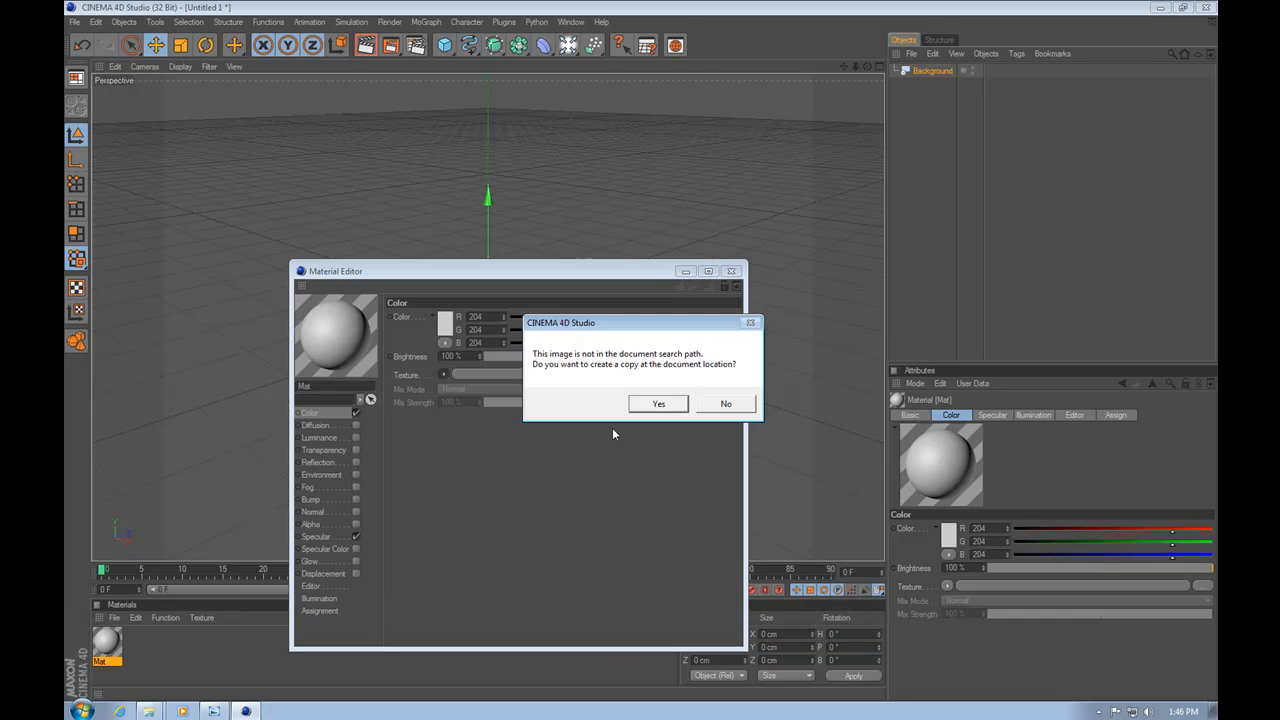
left_click(658, 403)
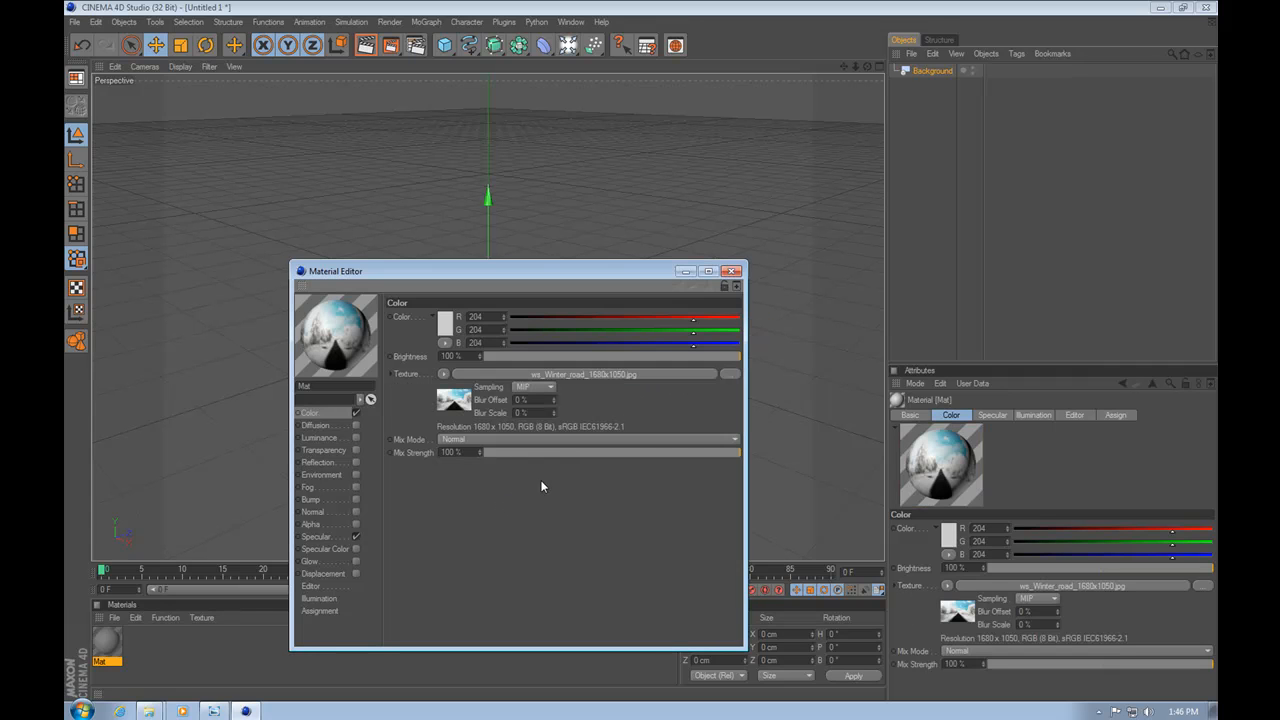
left_click(732, 271)
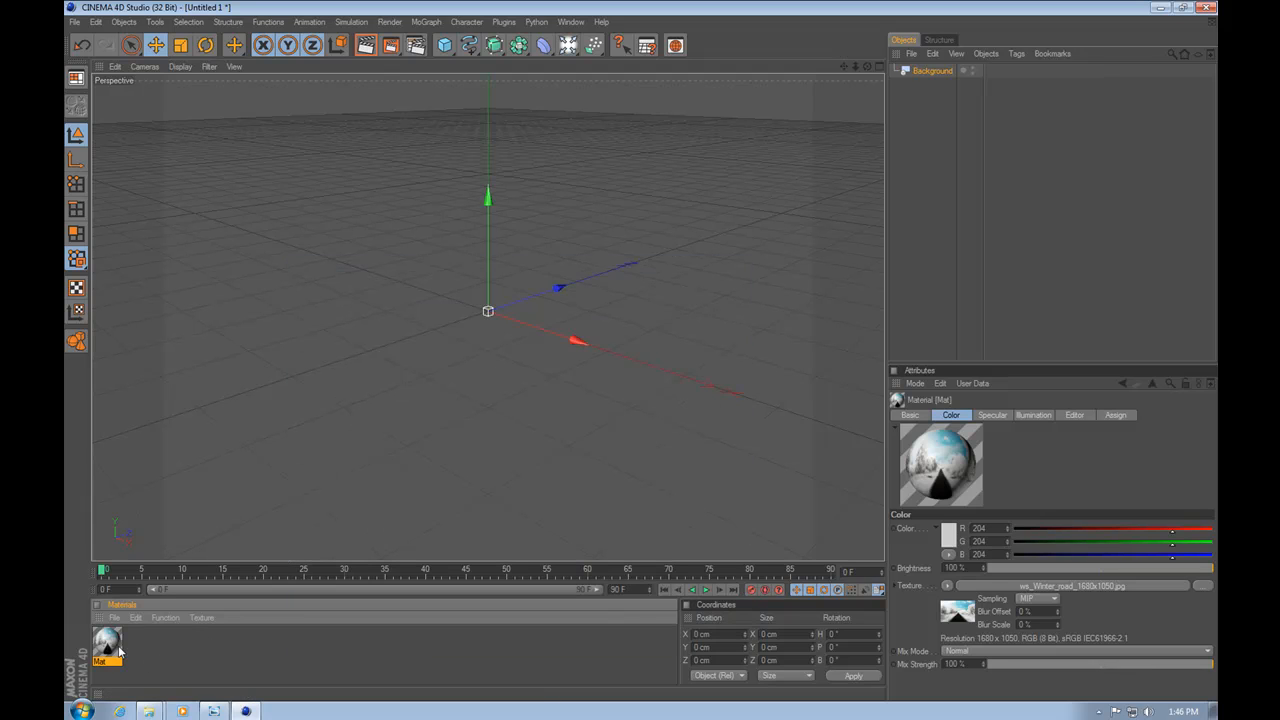
Step: Apply the winter road material to the Background object and set the render output size to 1680 x 1050 pixels
left_click_drag(105, 648, 926, 69)
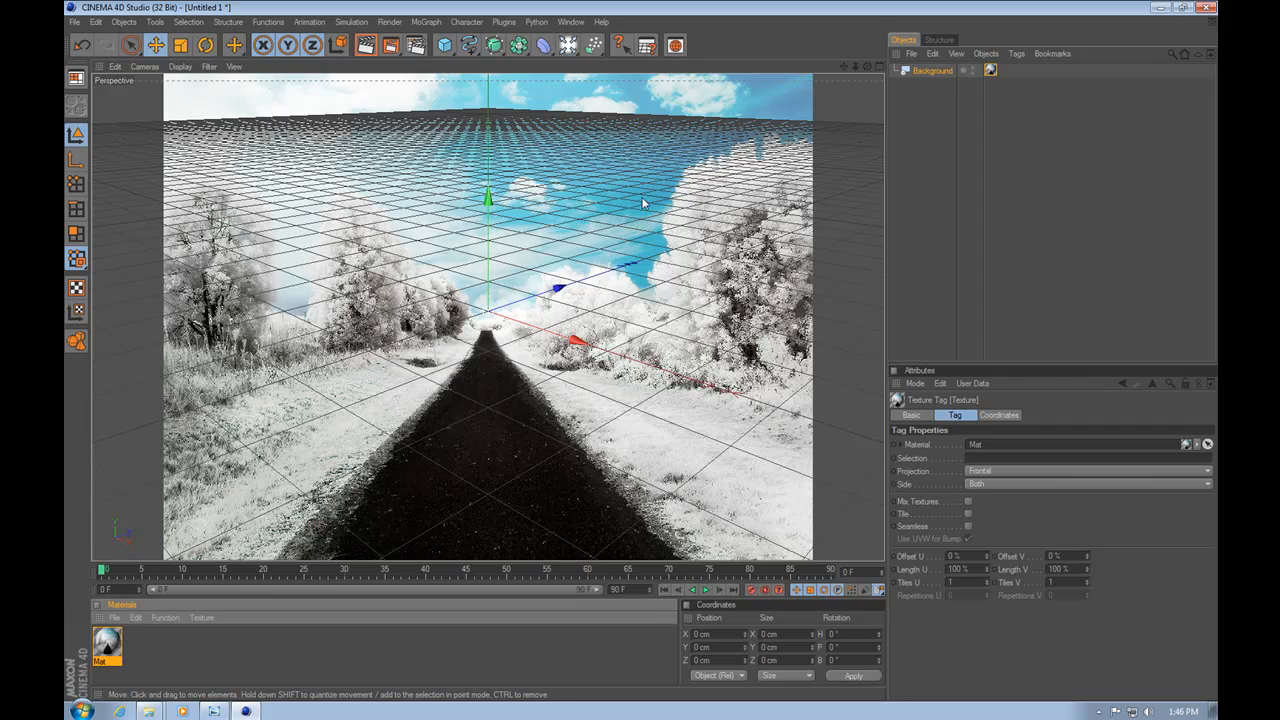
left_click(416, 46)
left_click_drag(476, 17, 714, 239)
left_click(436, 273)
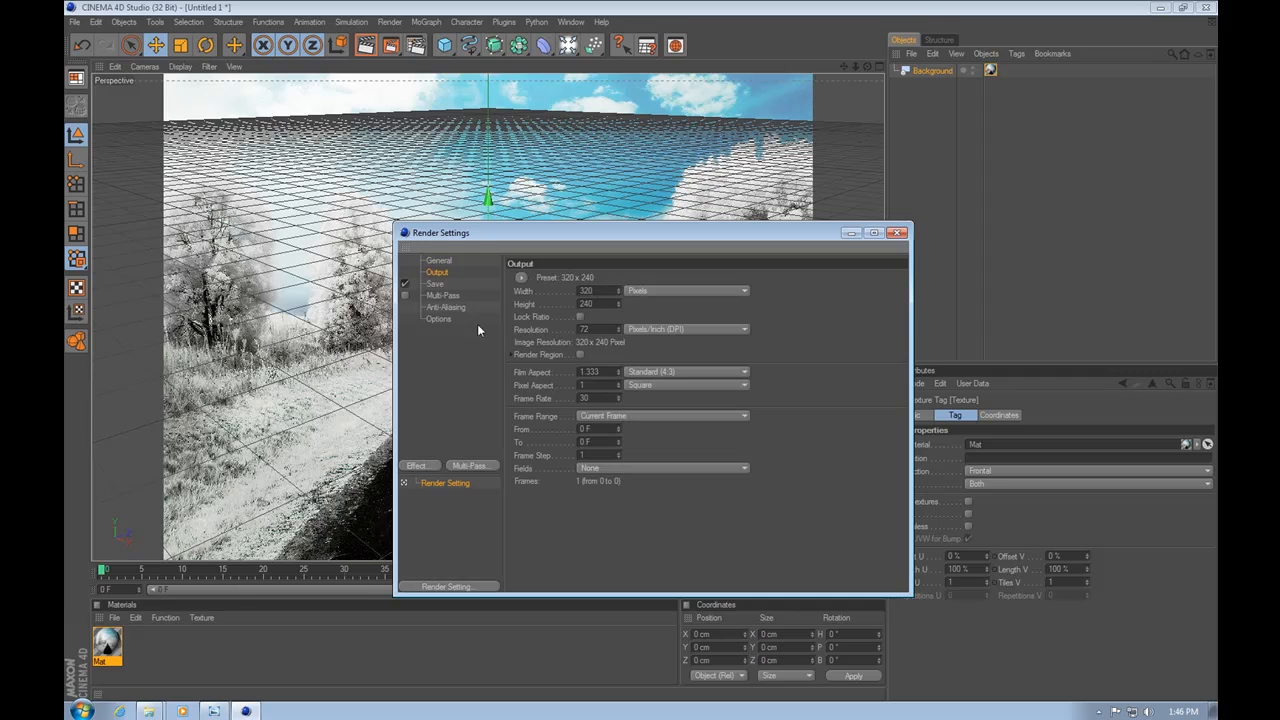
type("1680")
key("Tab")
type("1050")
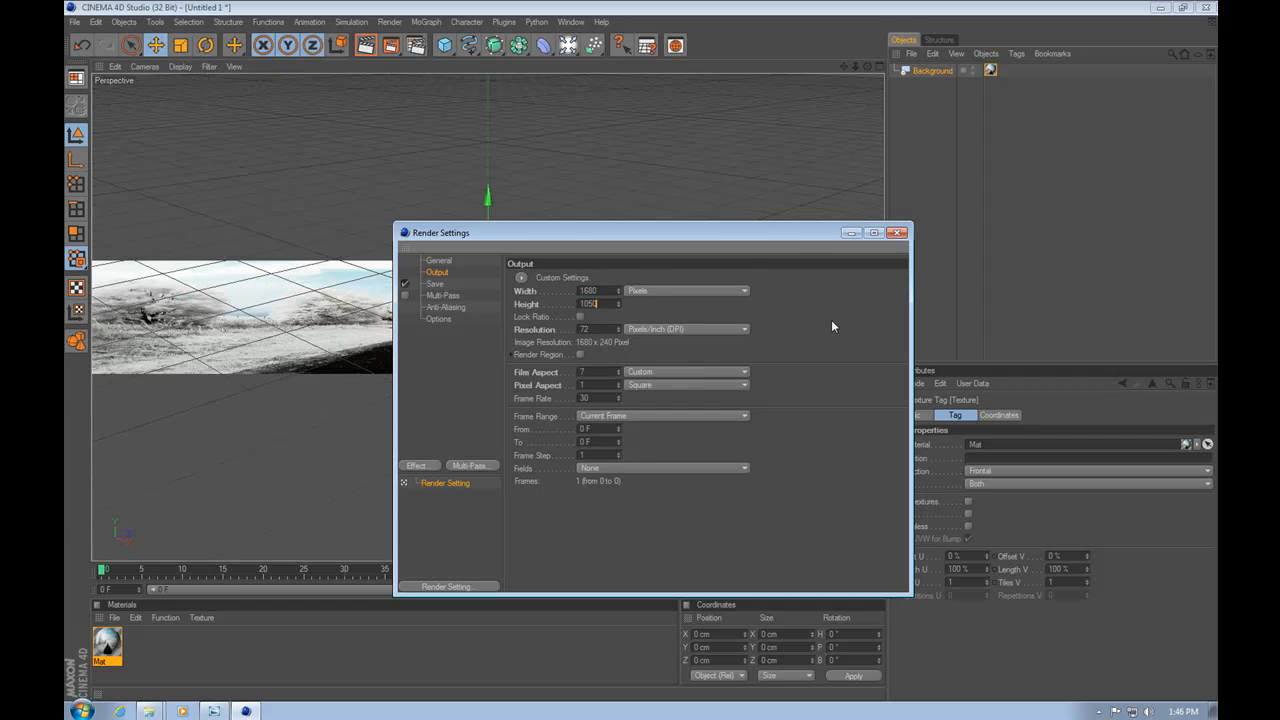
key("Return")
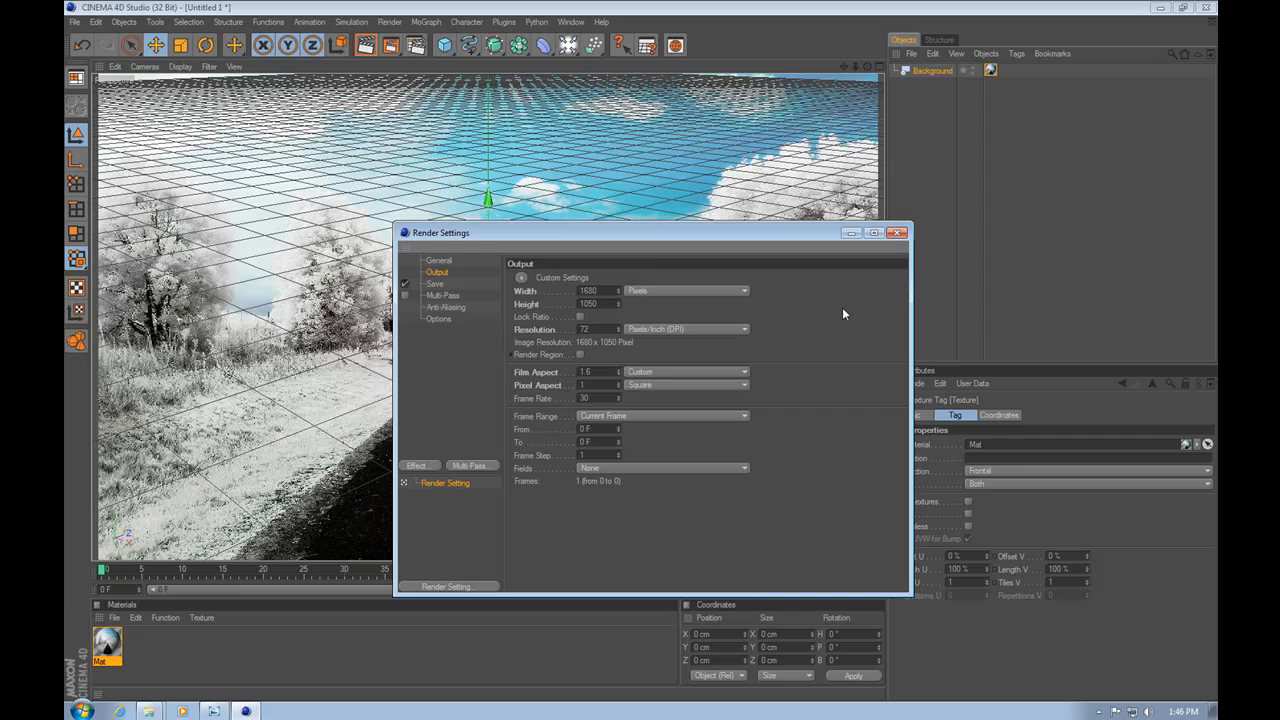
left_click(897, 232)
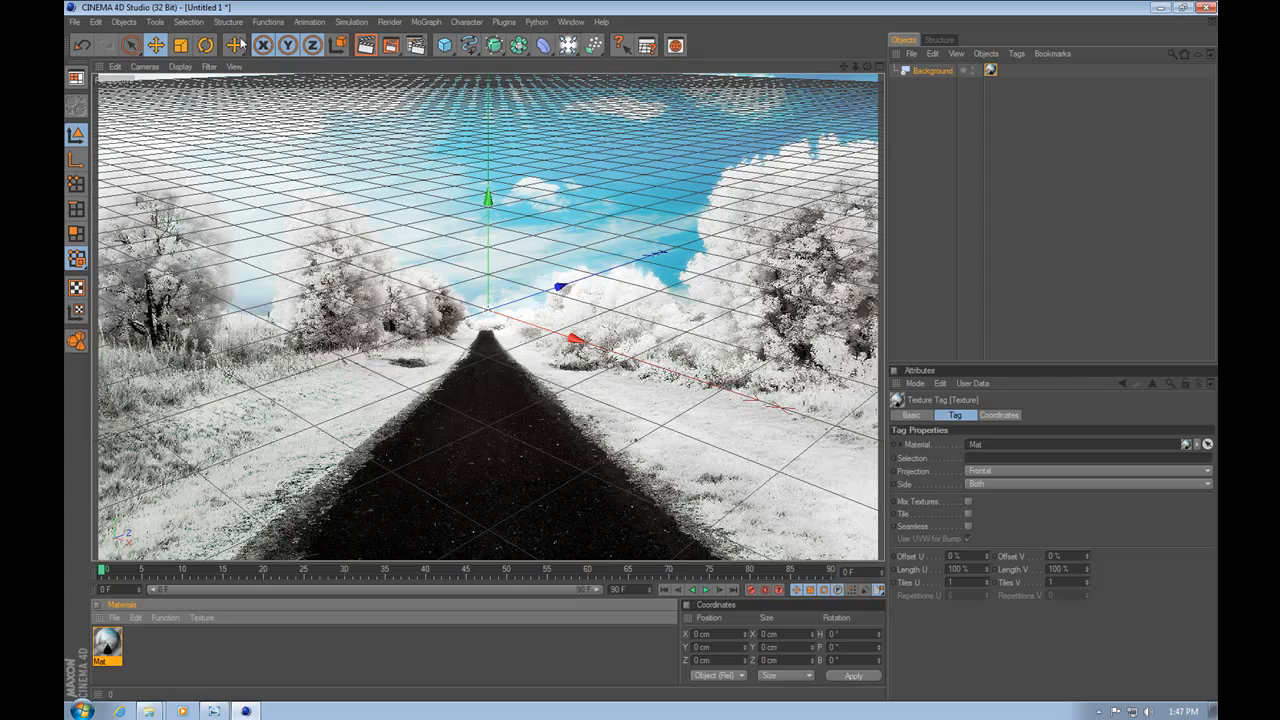
Step: Try adding a MoText object to the scene and delete it again
left_click(426, 21)
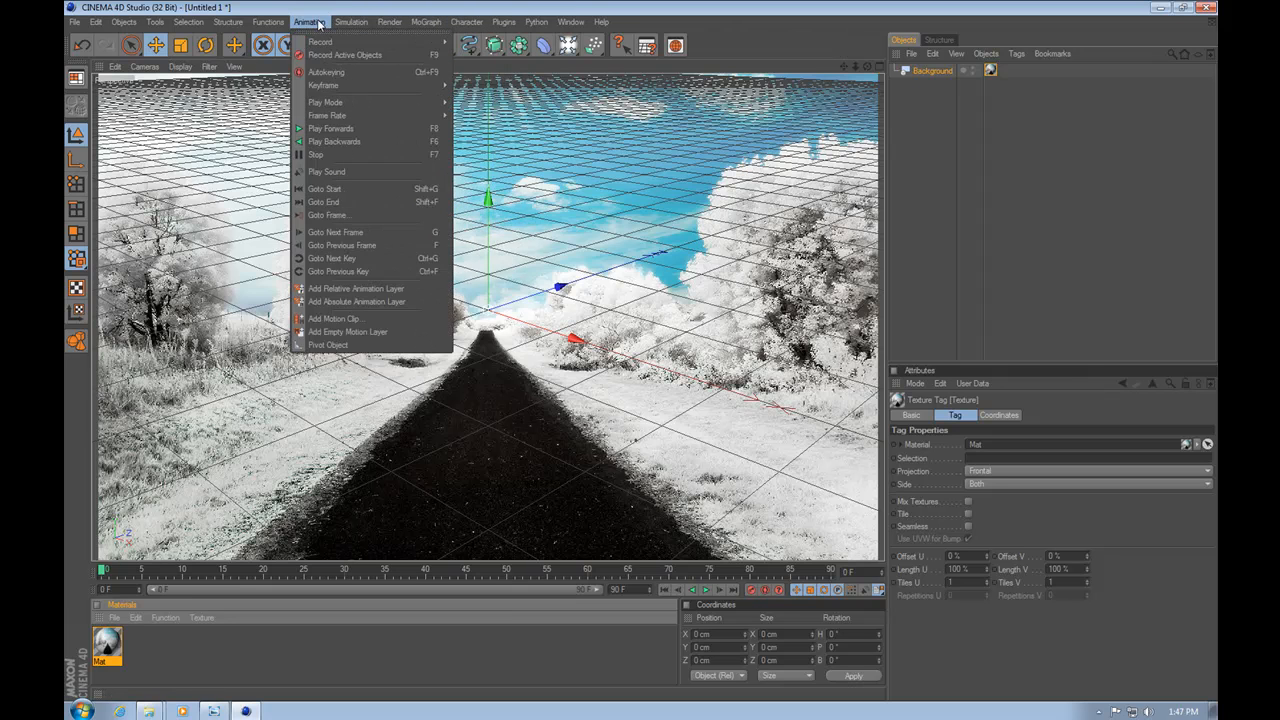
mouse_move(583, 22)
mouse_move(429, 22)
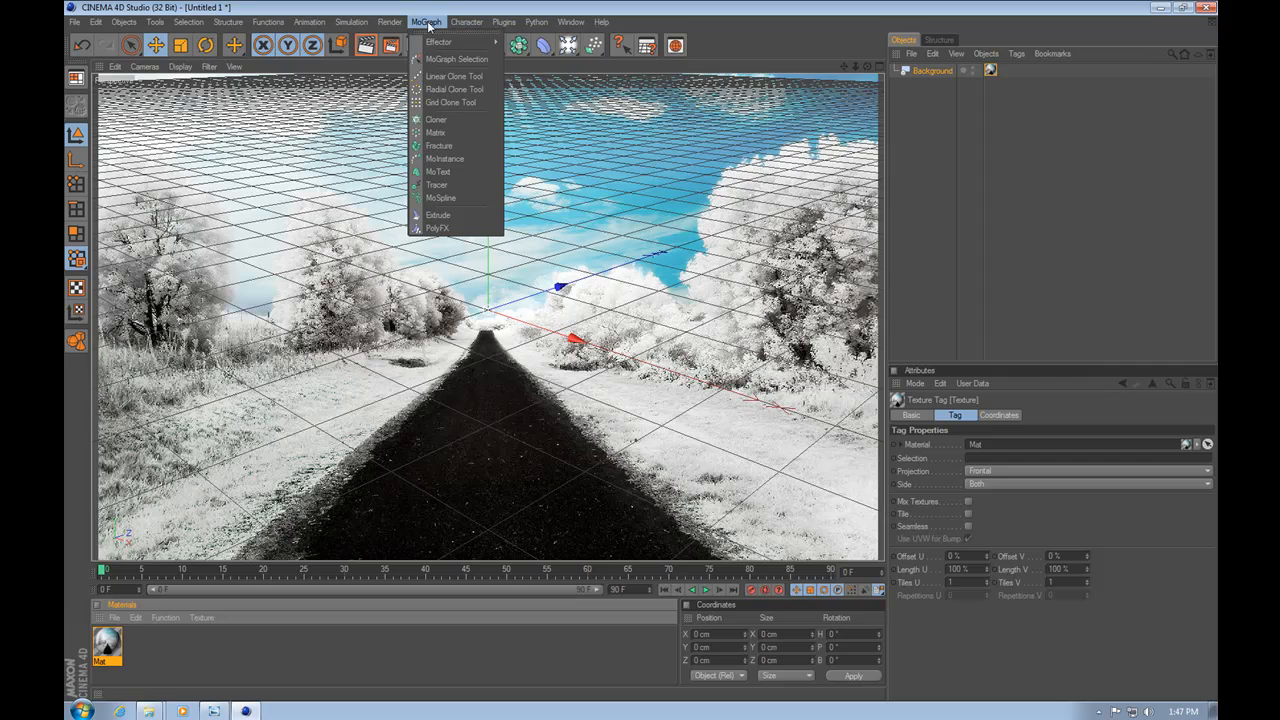
left_click(440, 172)
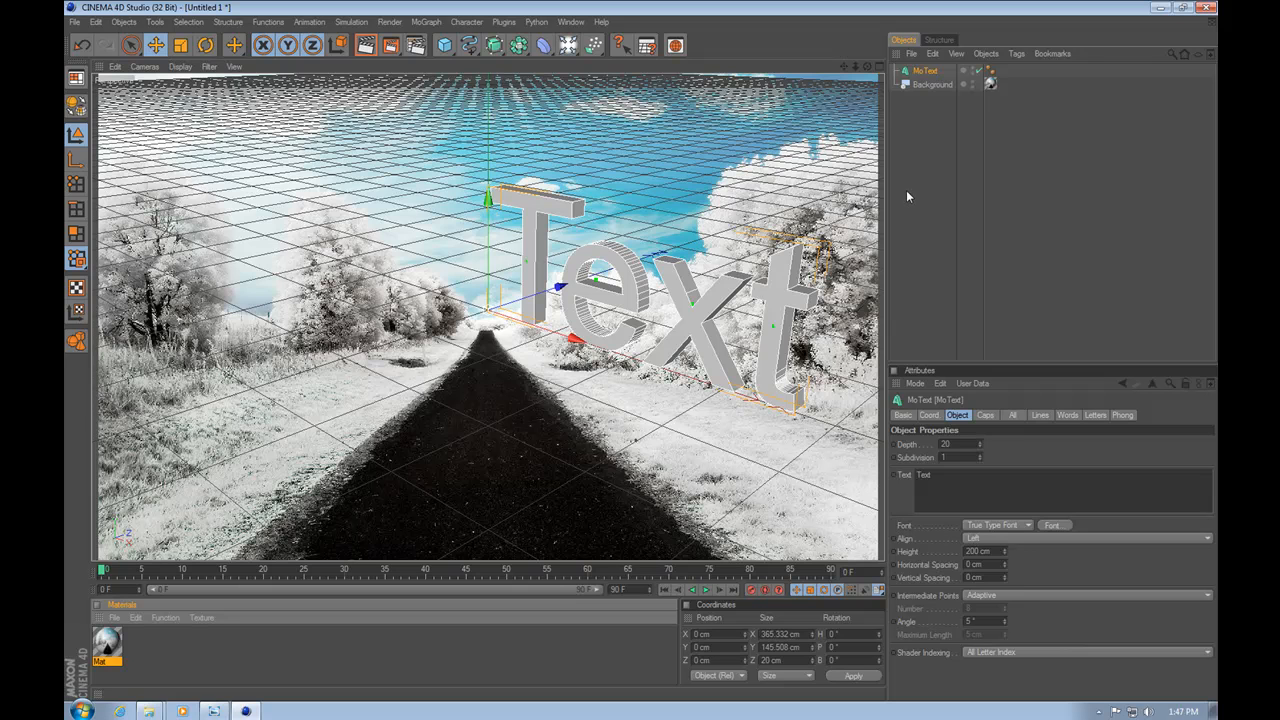
key("Delete")
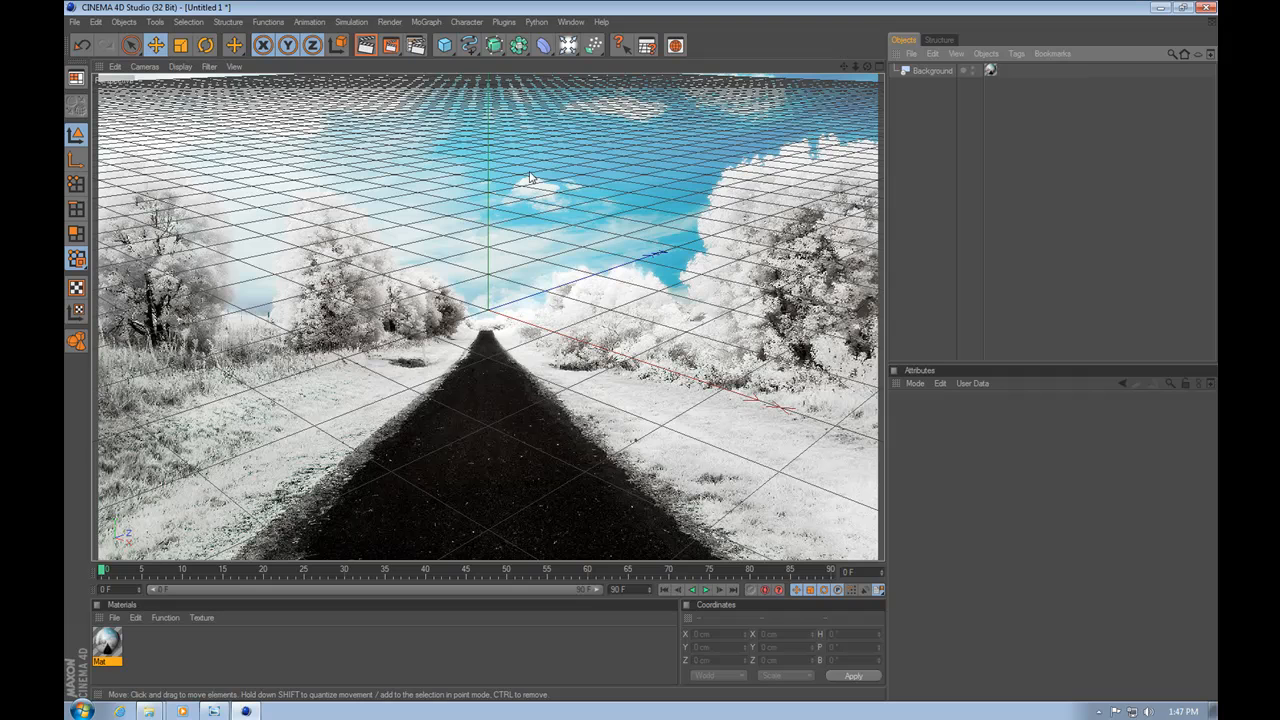
Step: Try building 3D text from a Text spline nested in an Extrude NURBS object and delete the result
left_click(469, 45)
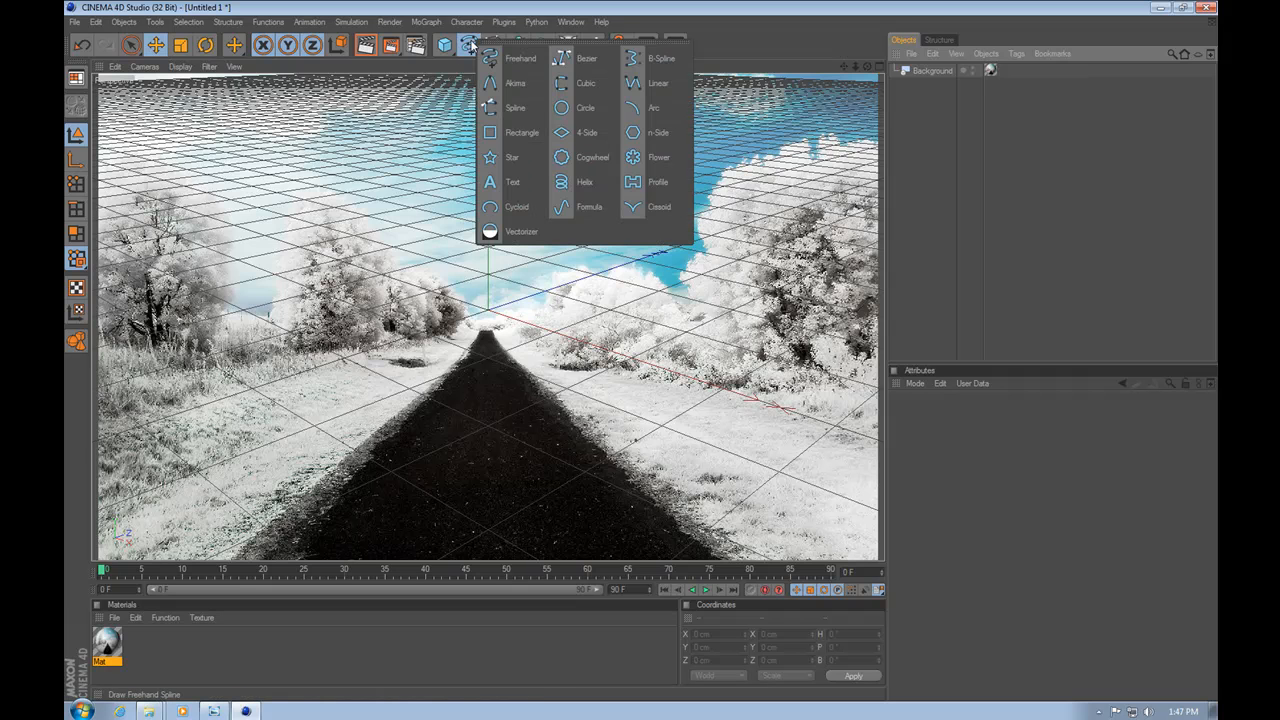
left_click(508, 182)
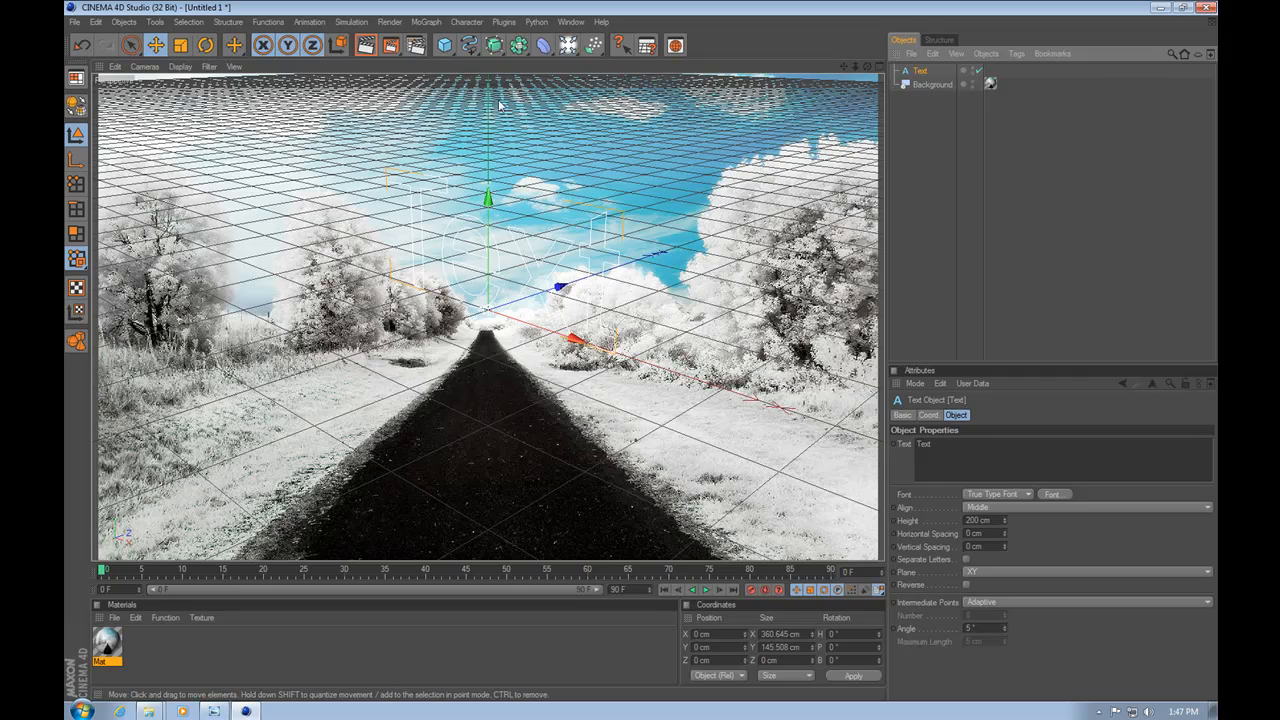
left_click(494, 45)
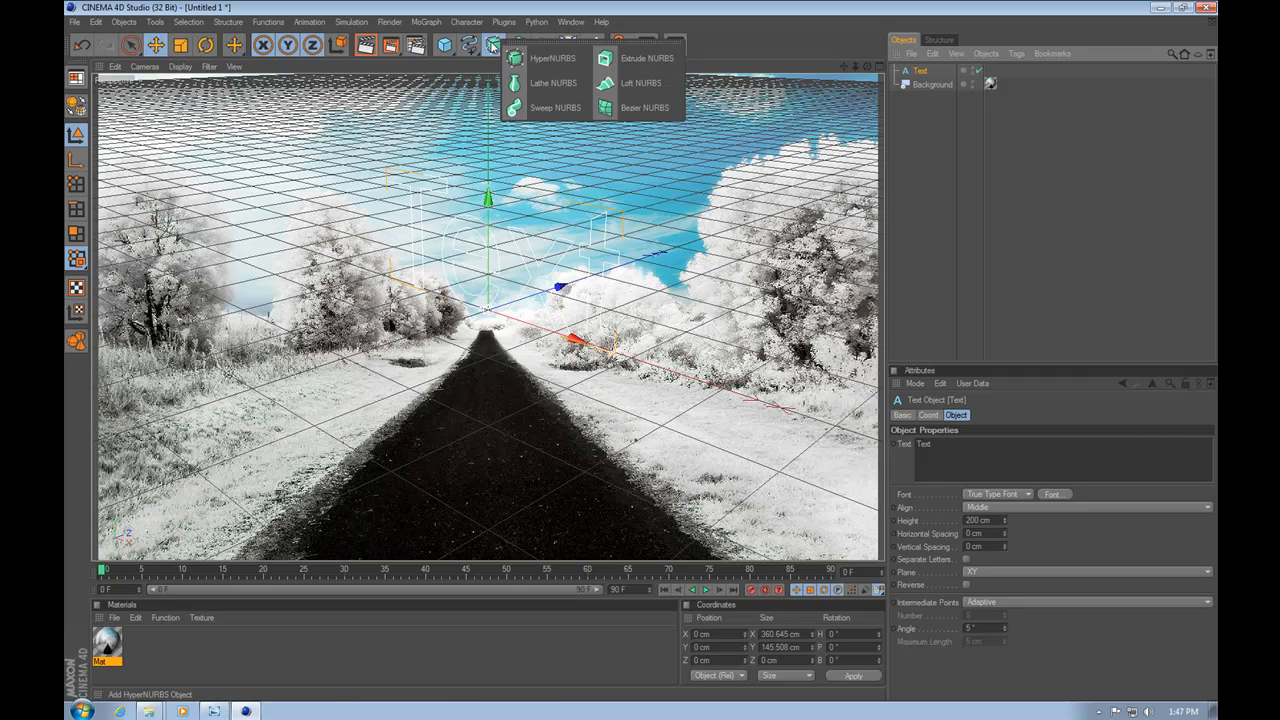
left_click(651, 62)
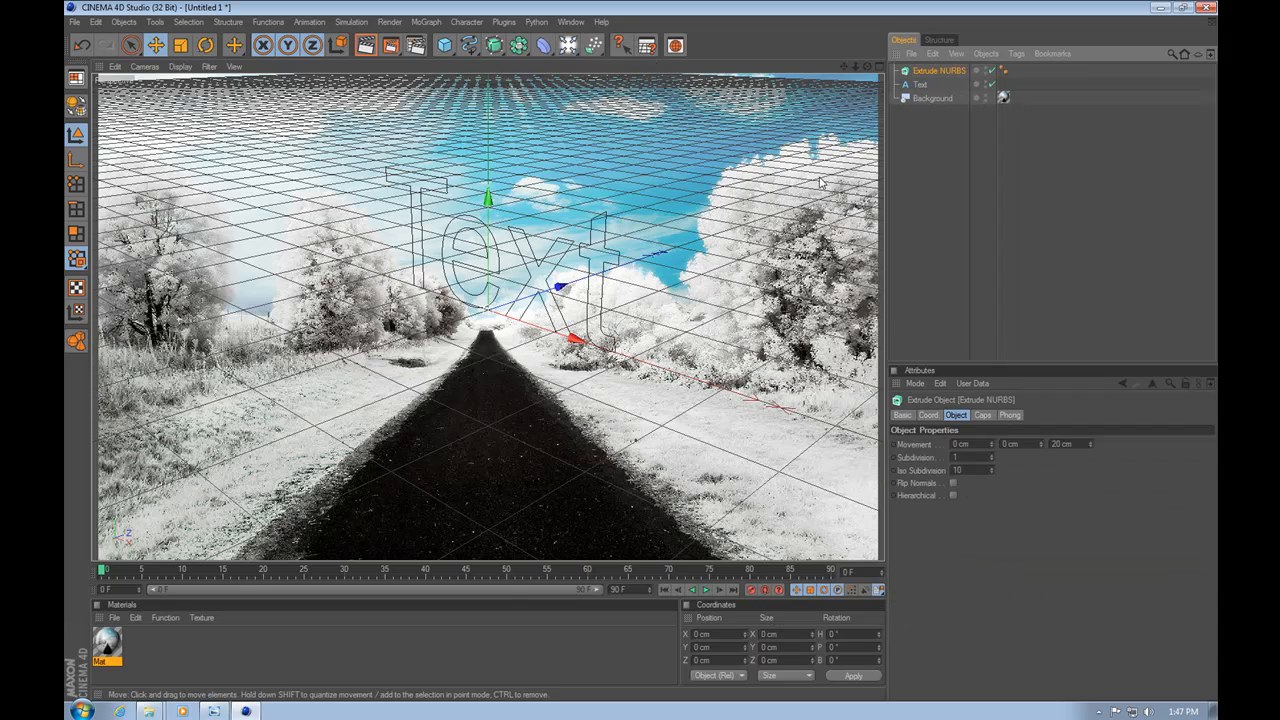
left_click(921, 86)
left_click_drag(923, 89, 936, 75)
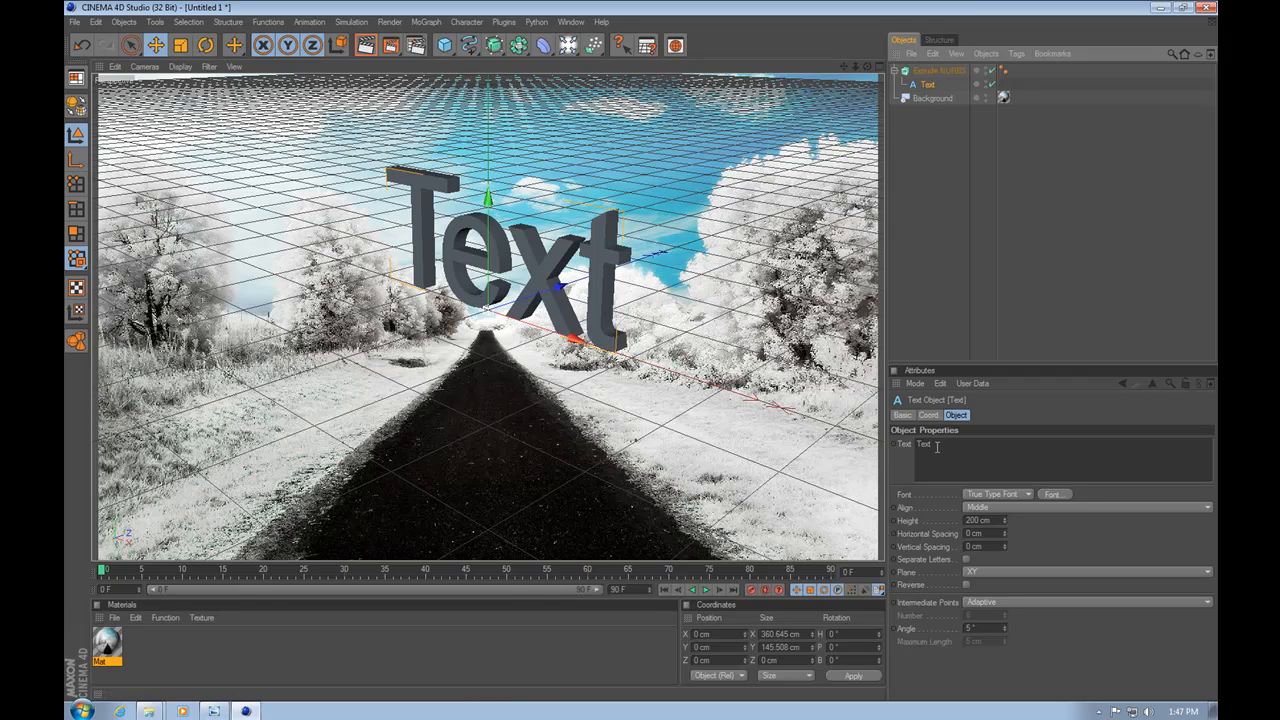
left_click(929, 72)
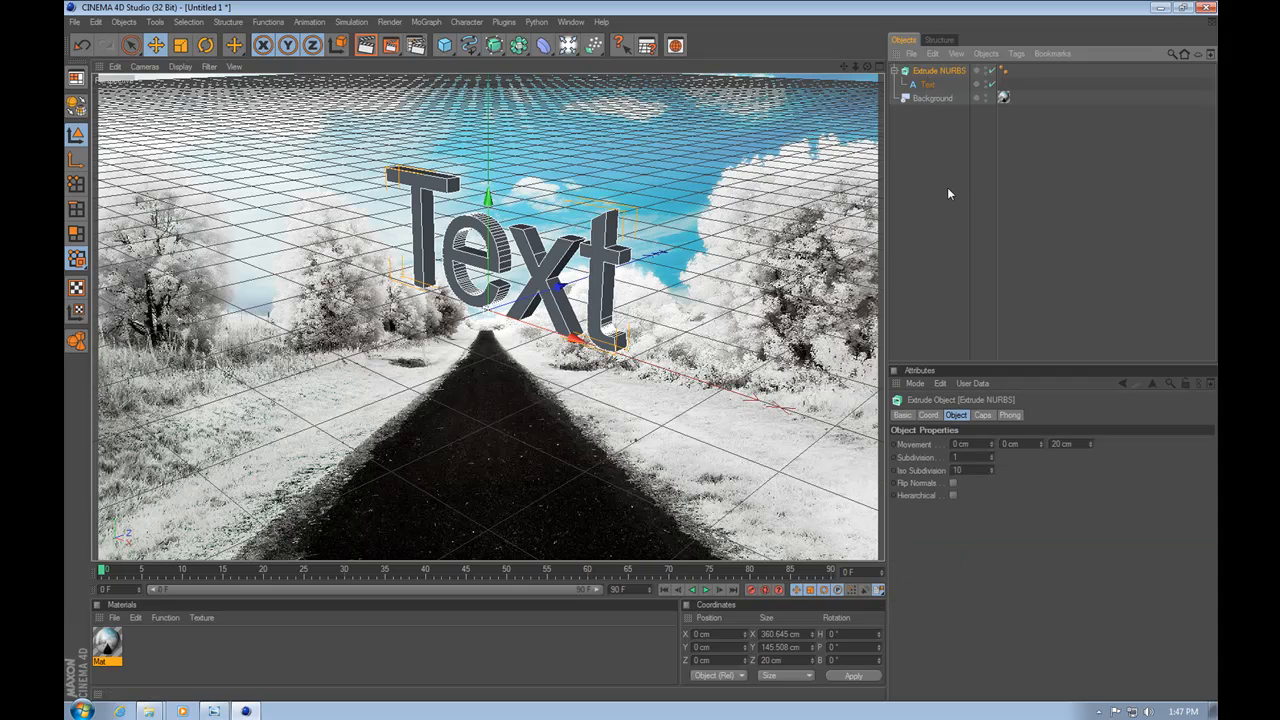
key("Delete")
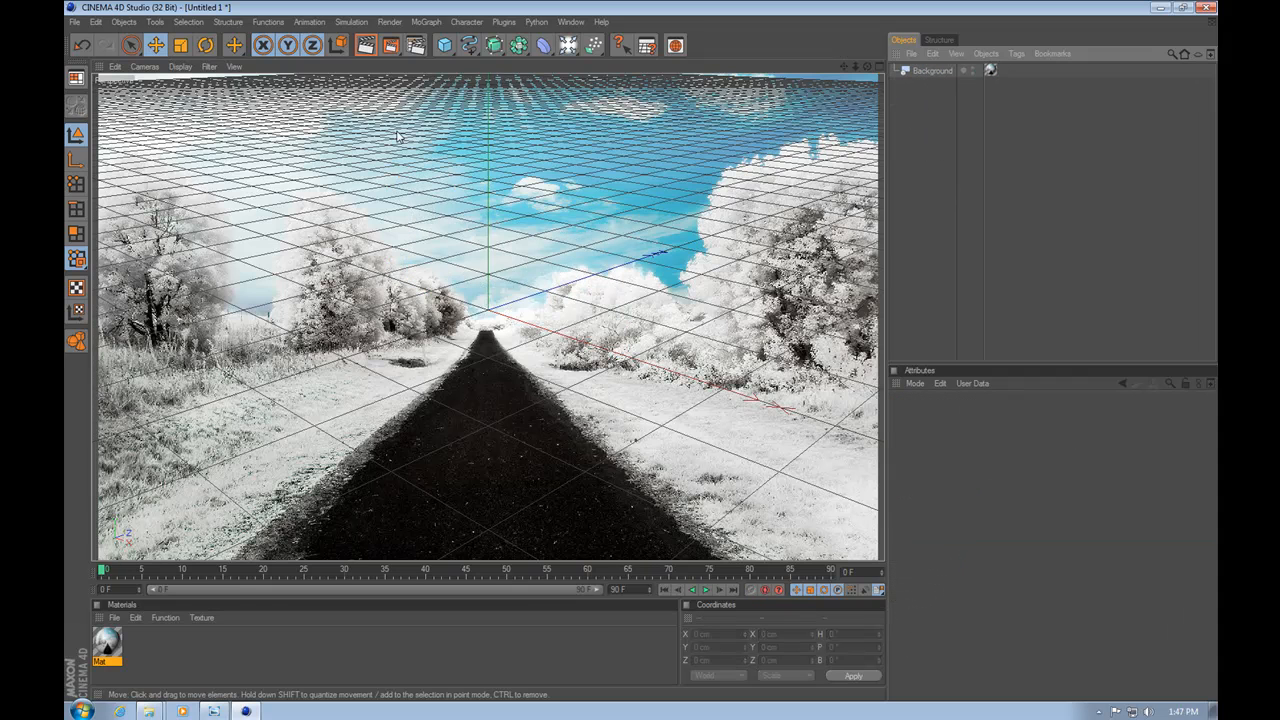
Step: Add a MoText object and match the perspective to the background so the text stands facing forward on the road
left_click(426, 21)
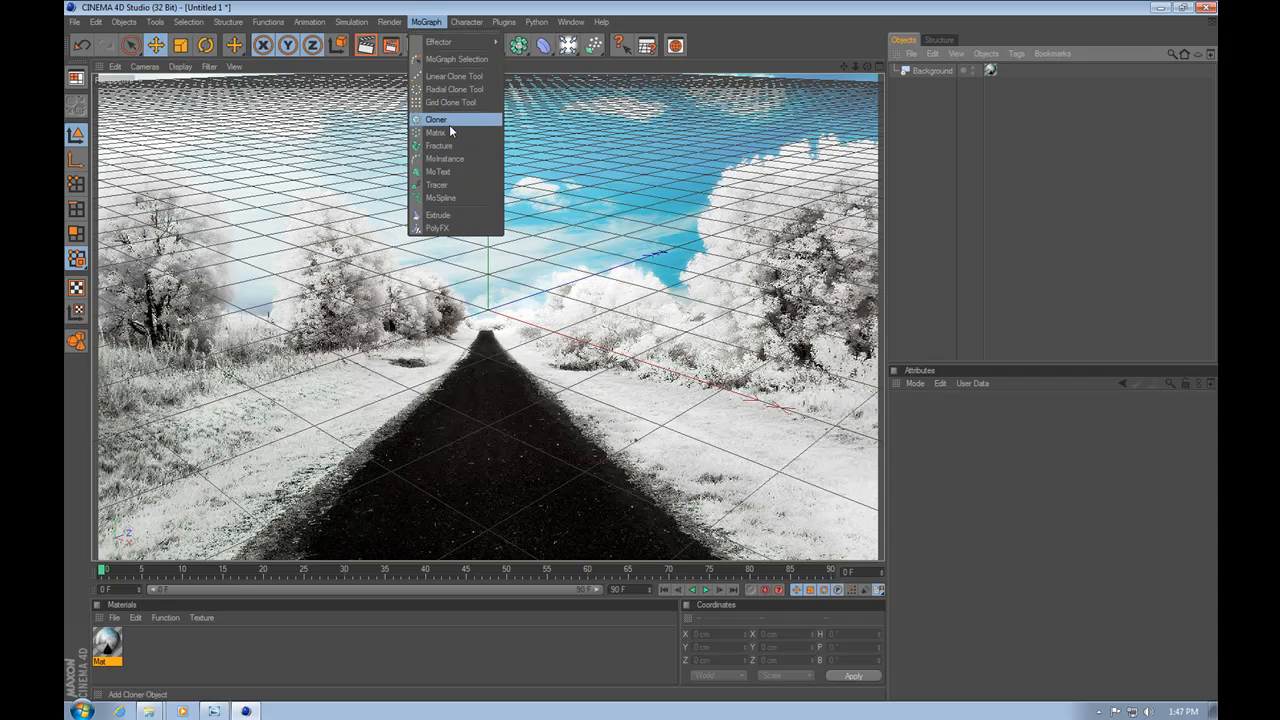
left_click(447, 175)
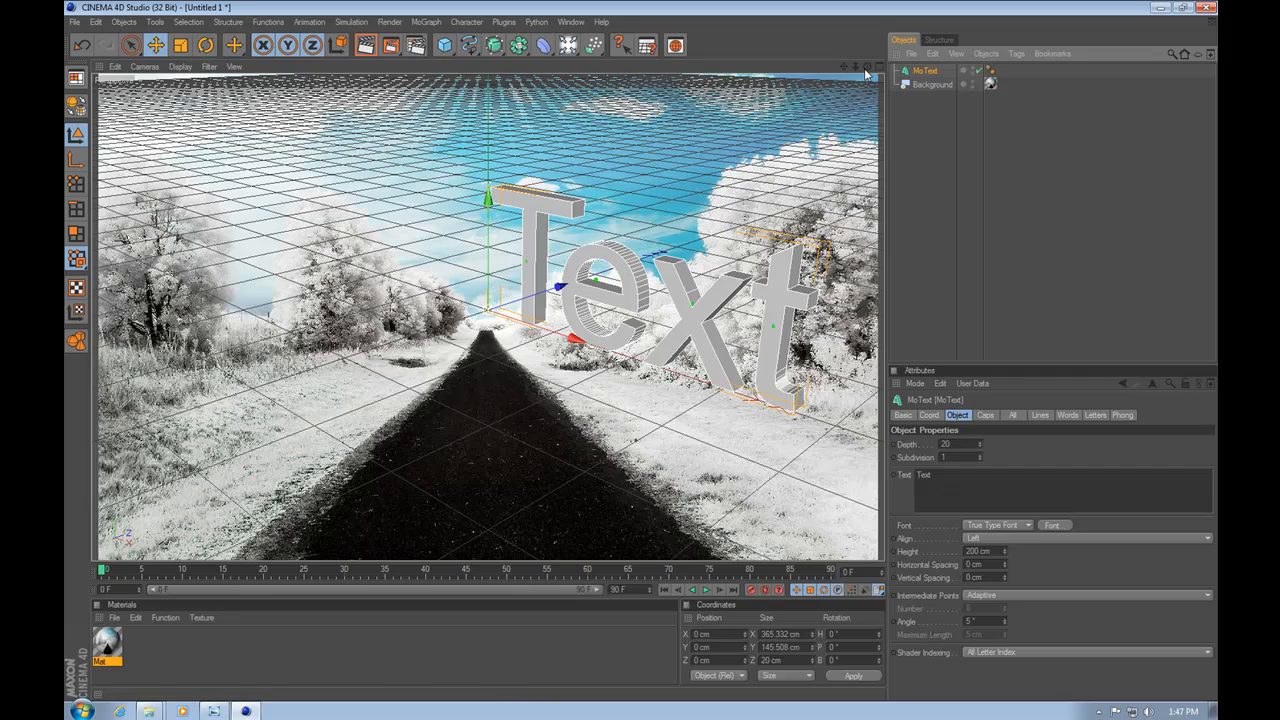
left_click_drag(867, 68, 725, 275)
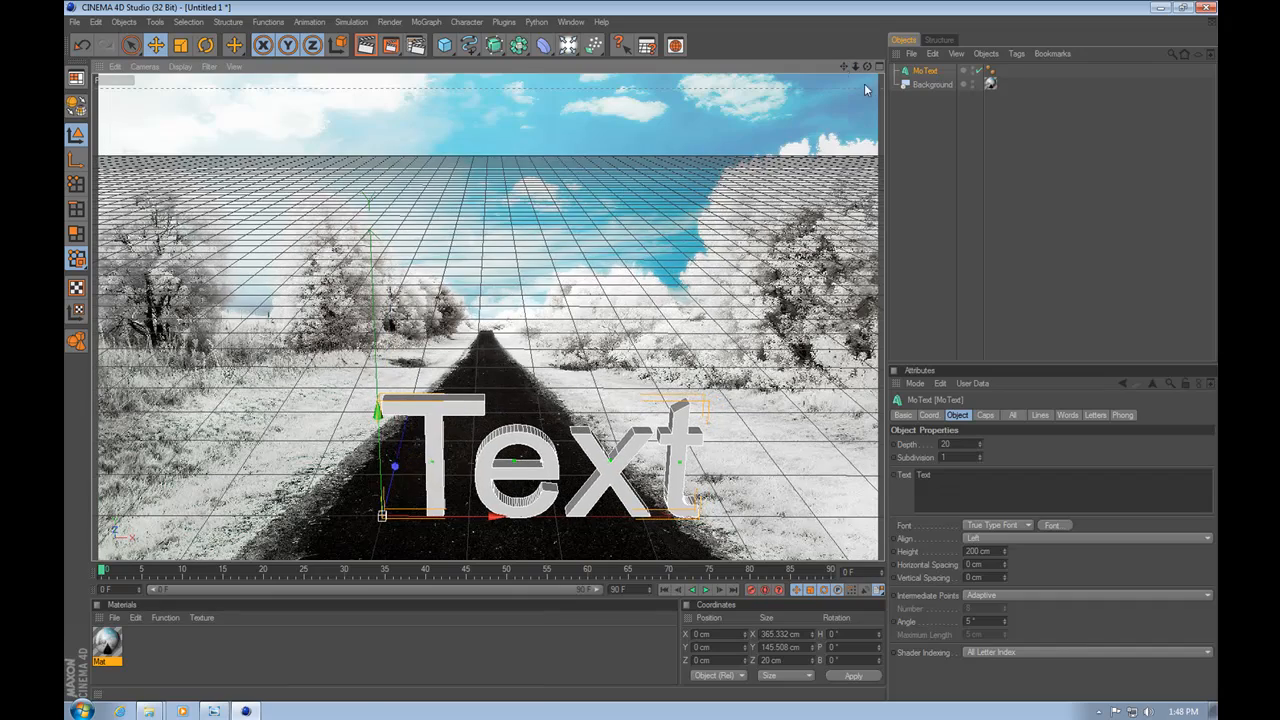
left_click_drag(867, 70, 867, 140)
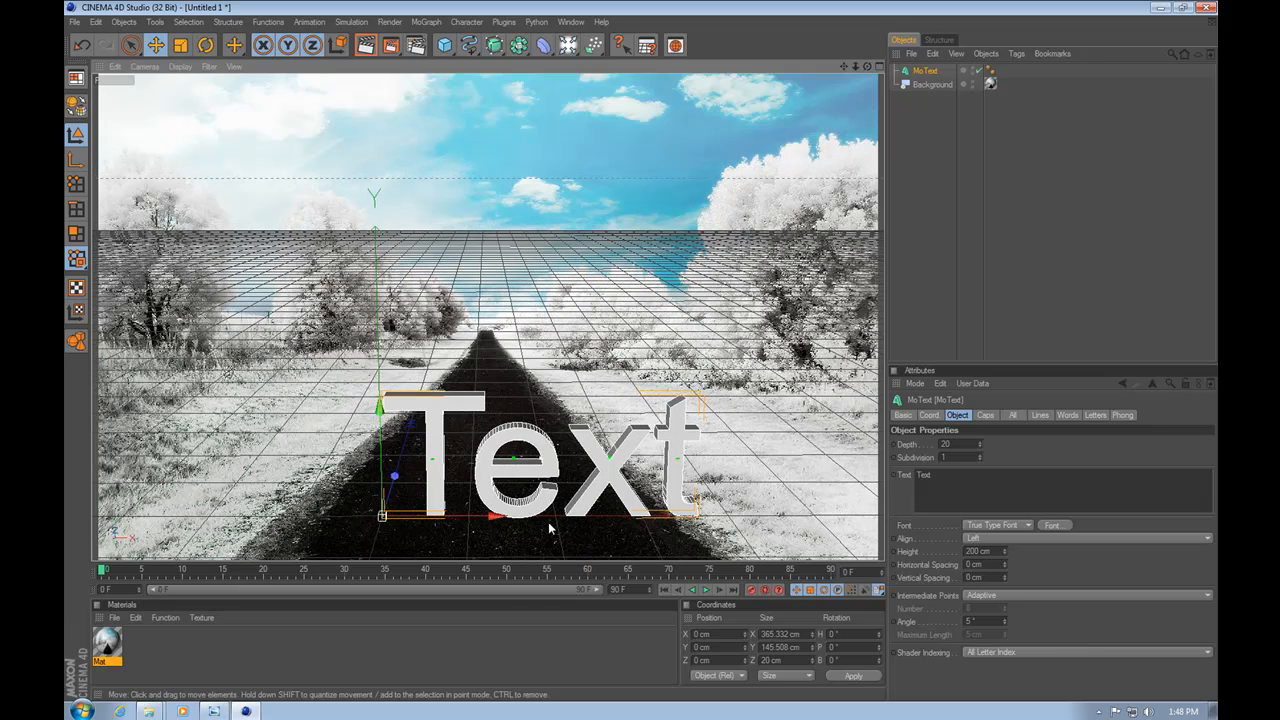
mouse_move(494, 517)
left_mouse_down()
mouse_move(470, 517)
mouse_move(494, 517)
left_mouse_up()
left_click_drag(844, 67, 800, 69)
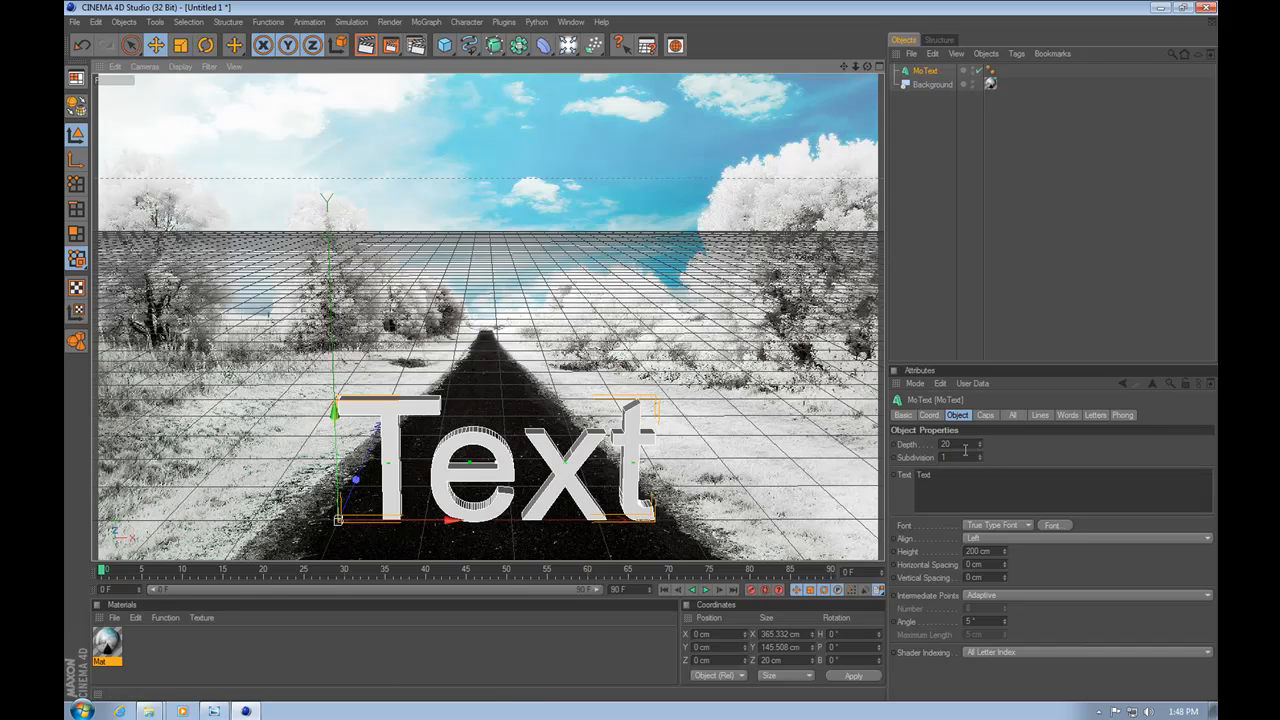
Step: Set the MoText depth to 50 and change its text to FUL.GE
left_click_drag(979, 443, 979, 404)
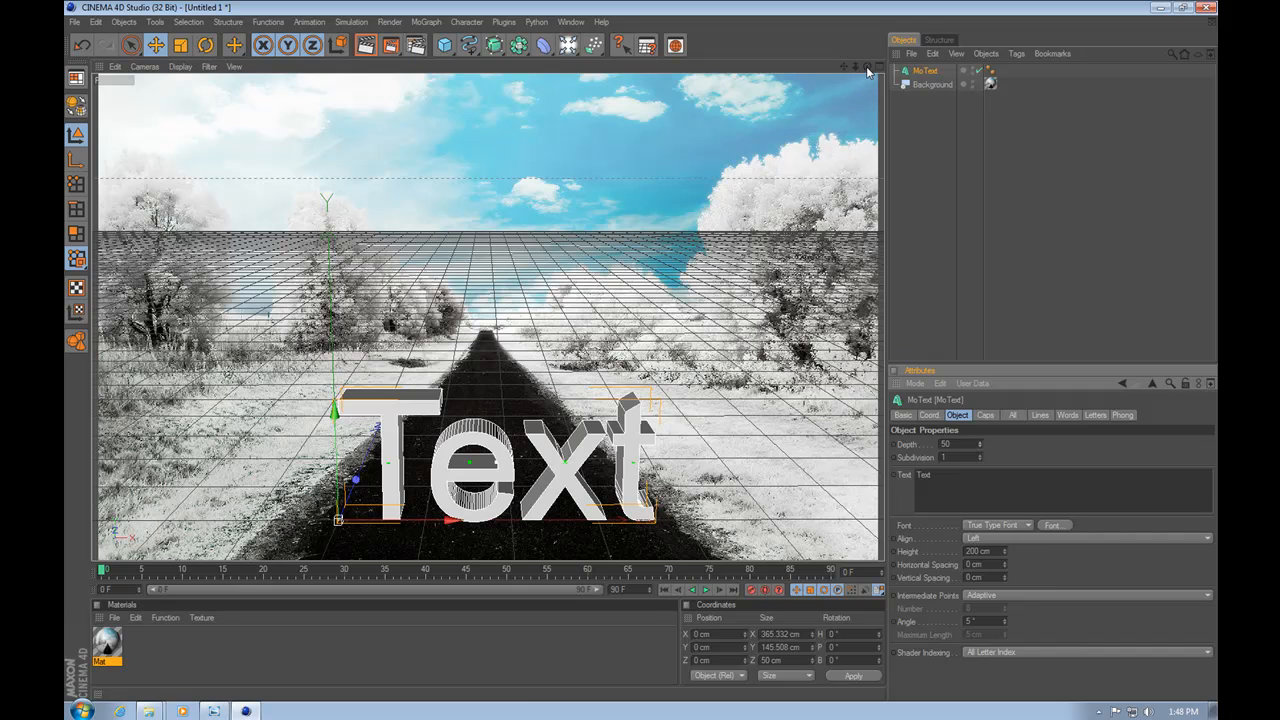
left_click(974, 491)
key("ctrl+a")
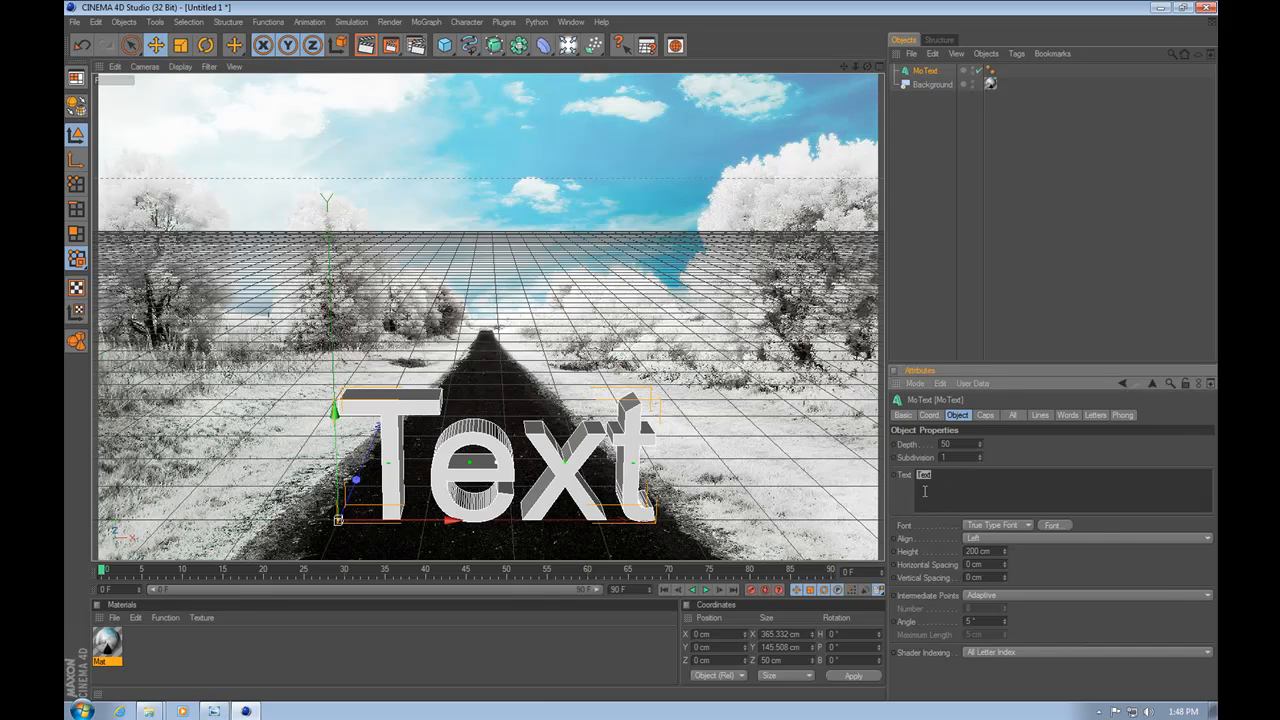
type("F")
left_click(1035, 450)
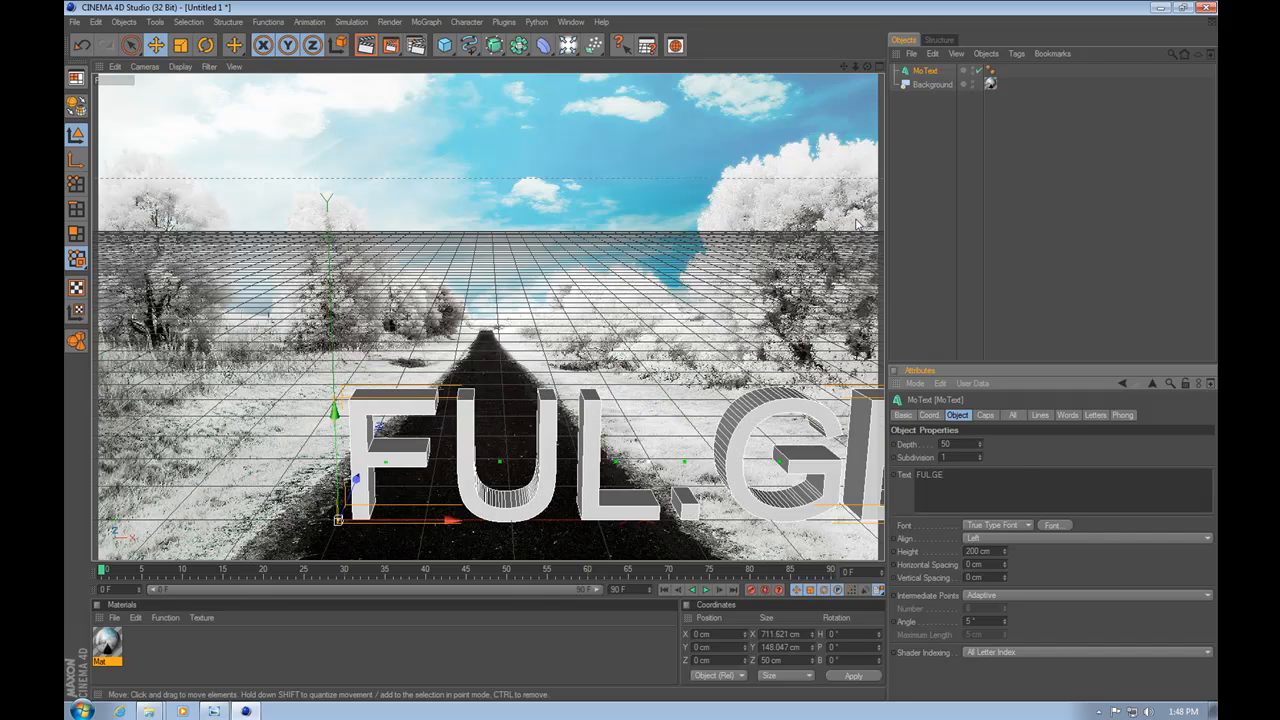
Step: Try the Due Date font in Regular style on the FUL.GE text
left_click(1053, 525)
left_click_drag(324, 104, 810, 265)
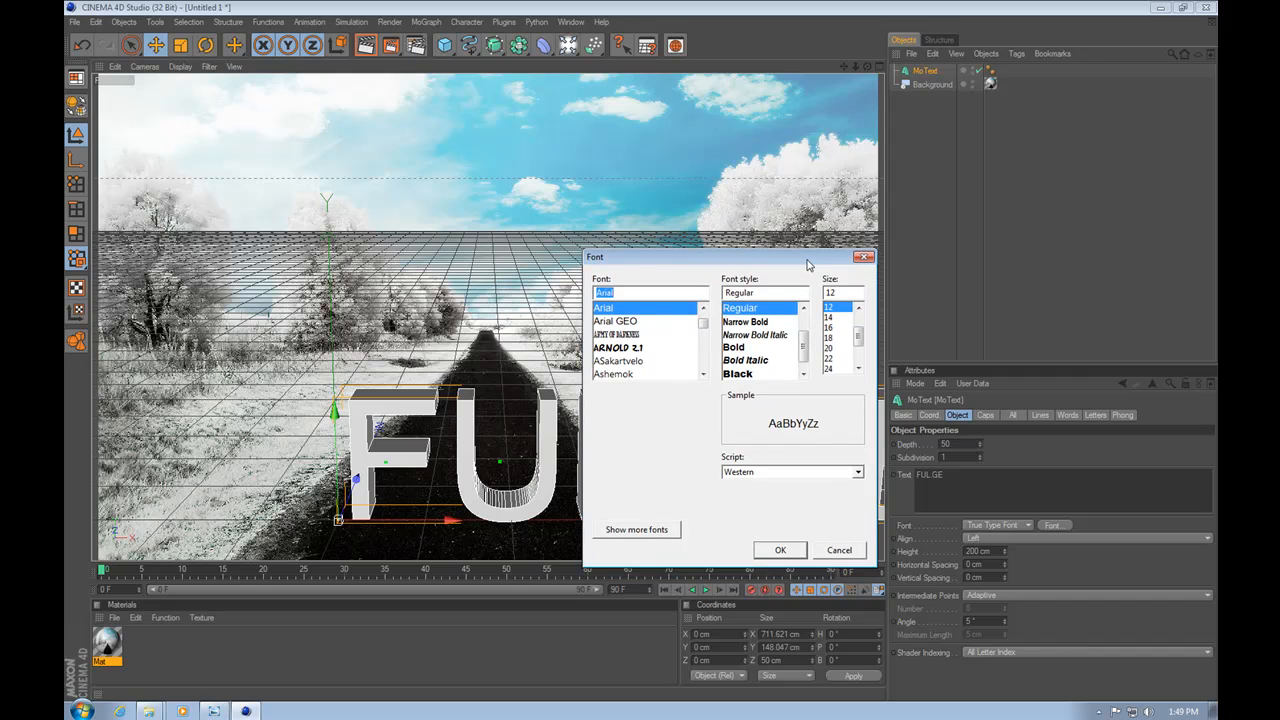
left_click(704, 373)
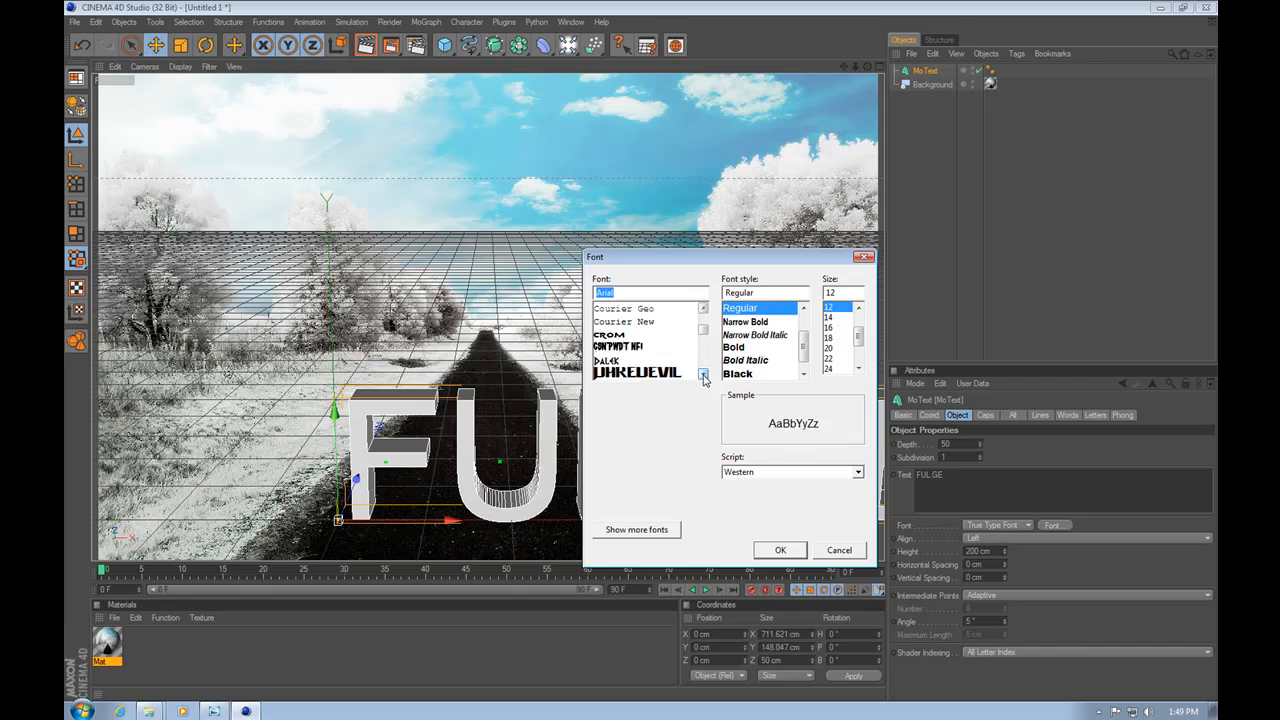
left_click(703, 376)
left_click(703, 376)
left_click(645, 348)
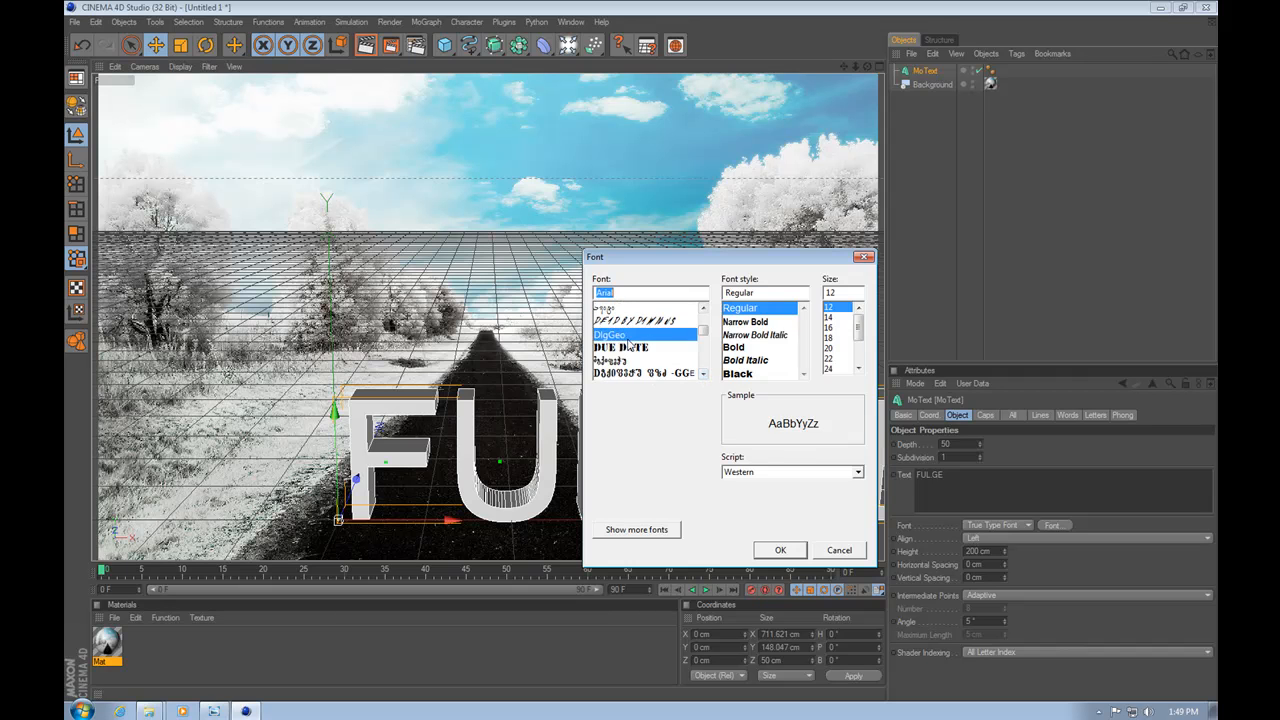
left_click(779, 550)
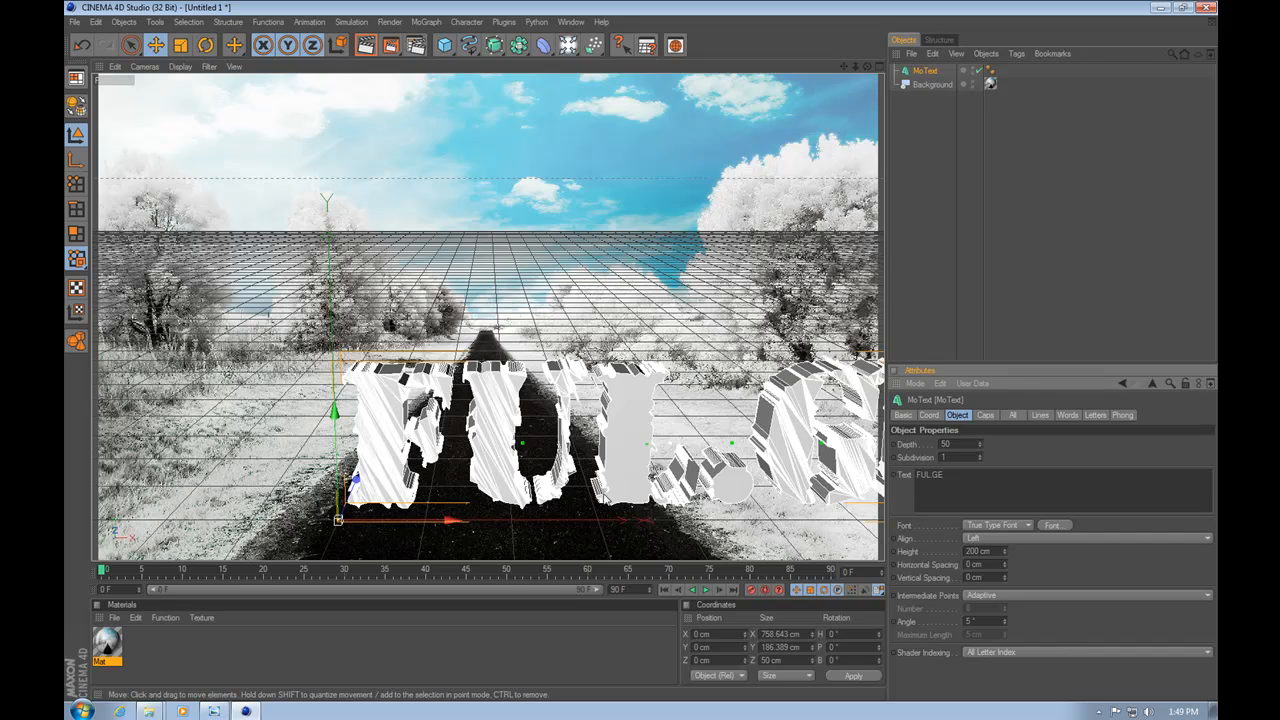
Step: Set the font of the FUL.GE text to EPISODE I in Regular style
left_click(1054, 525)
left_click_drag(303, 96, 734, 349)
left_click(631, 464)
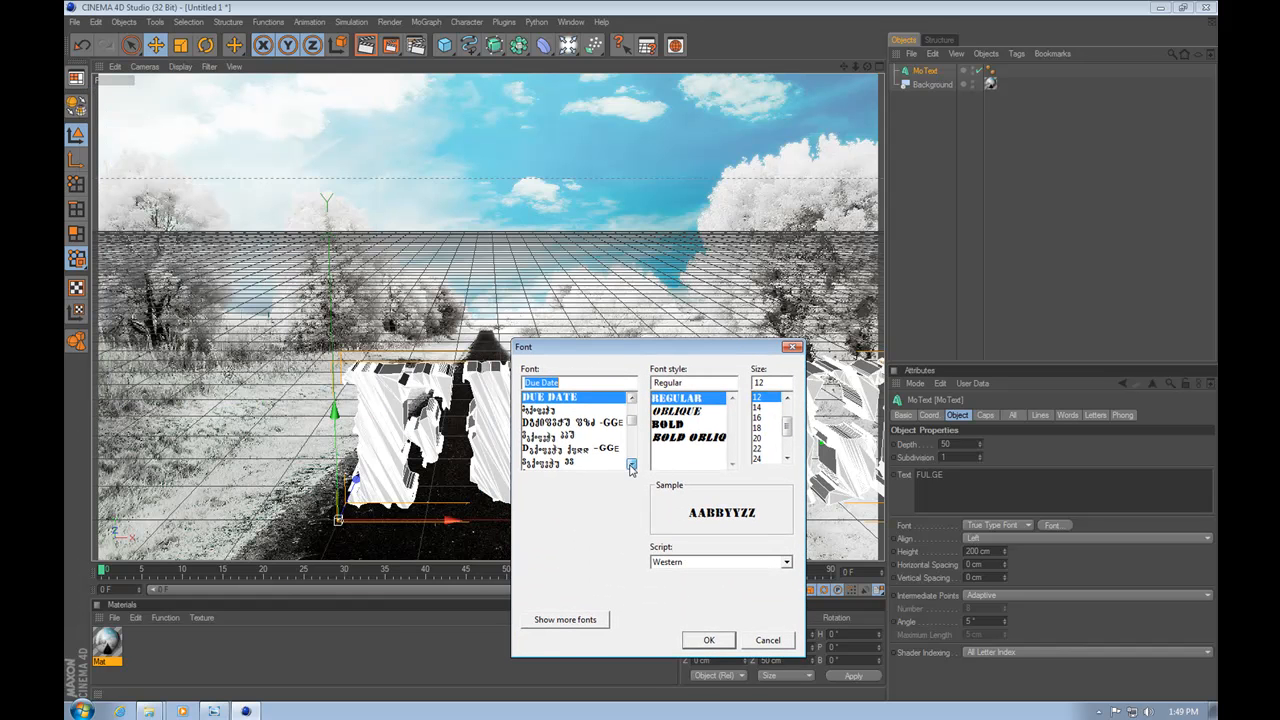
left_click(631, 464)
left_click(631, 464)
left_click(631, 464)
left_click(631, 464)
left_click(631, 464)
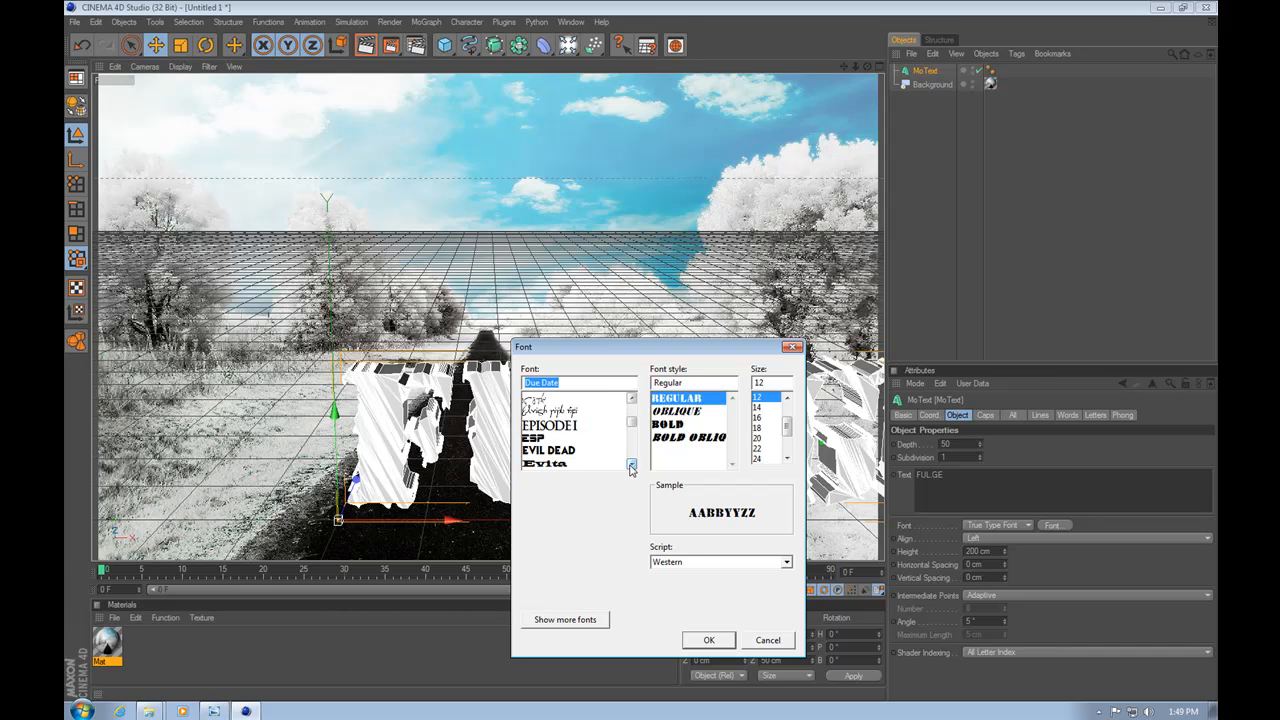
left_click(566, 428)
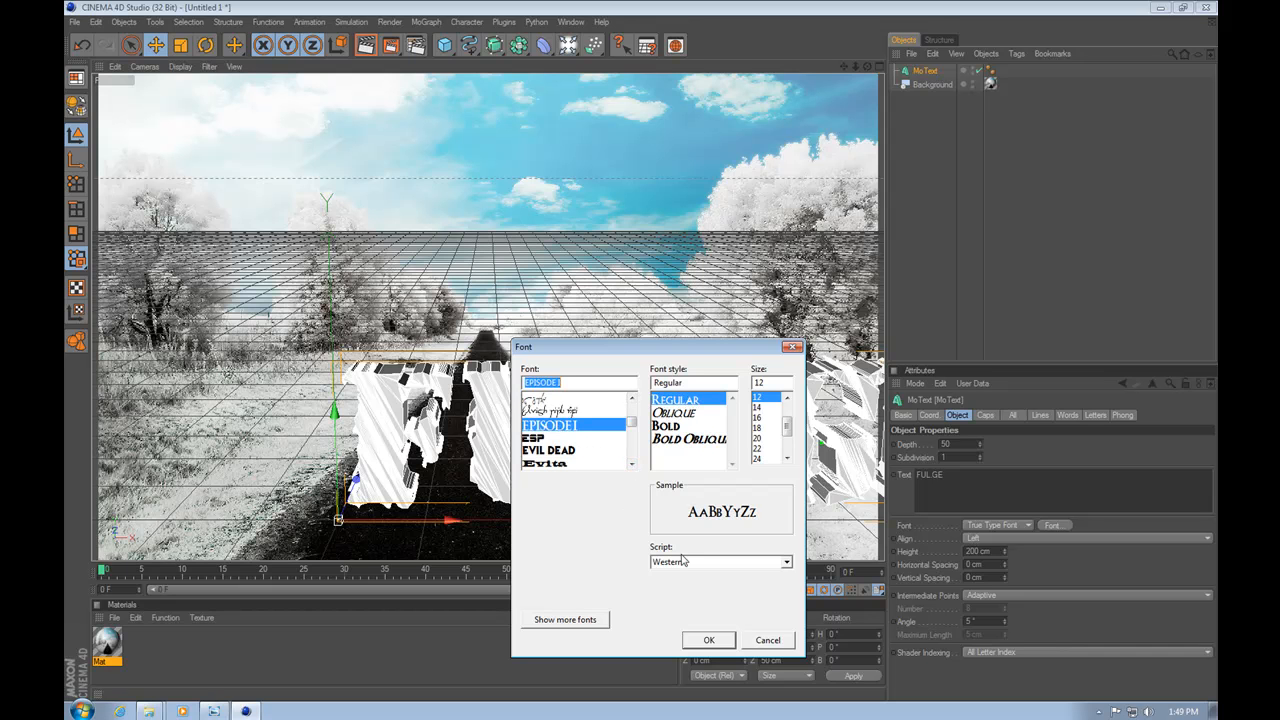
left_click(705, 640)
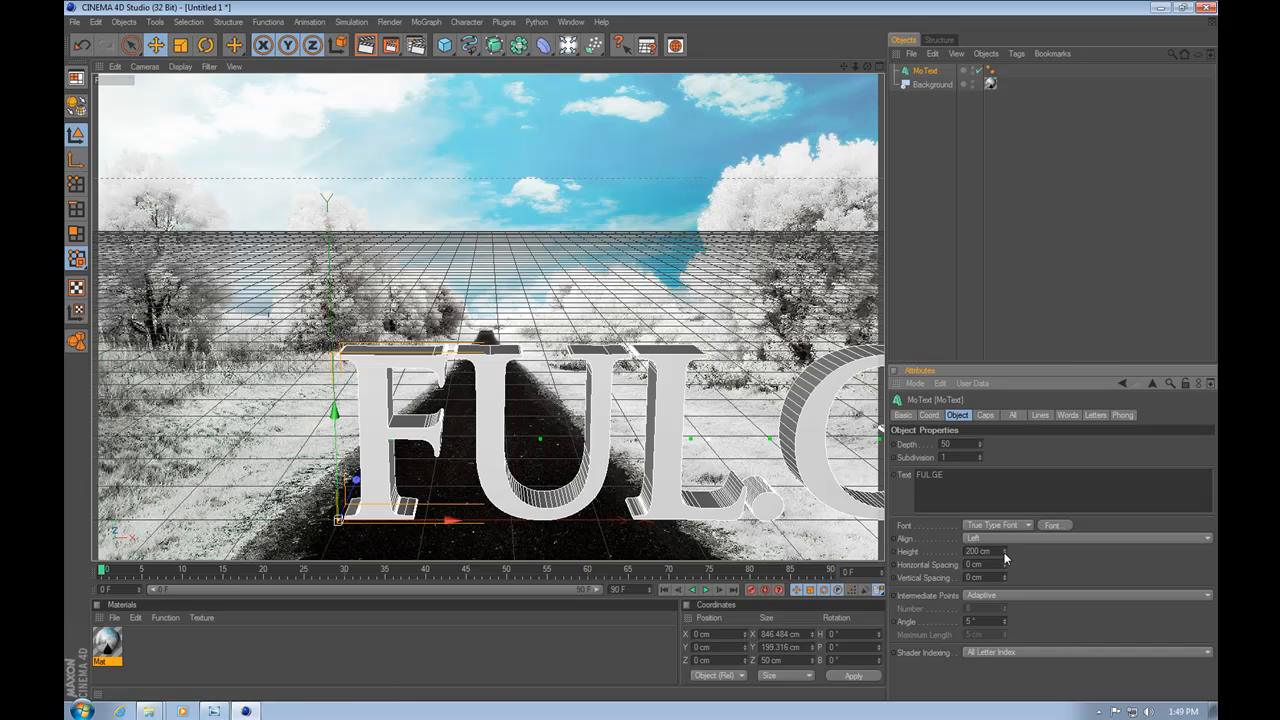
Step: Set the text height to 84 cm and align the perspective's floor grid with the photo's horizon
left_click_drag(1005, 553, 1005, 617)
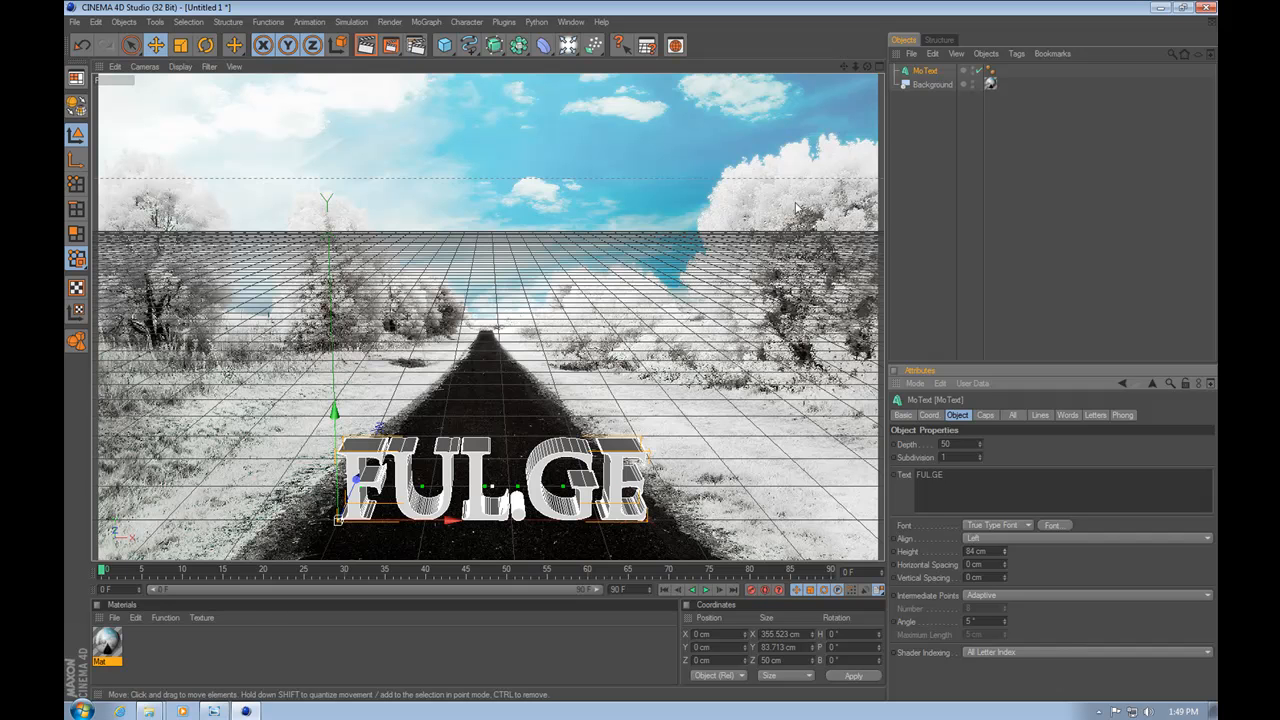
left_click_drag(866, 72, 866, 86)
mouse_move(867, 66)
left_mouse_down()
mouse_move(836, 67)
mouse_move(867, 66)
left_mouse_up()
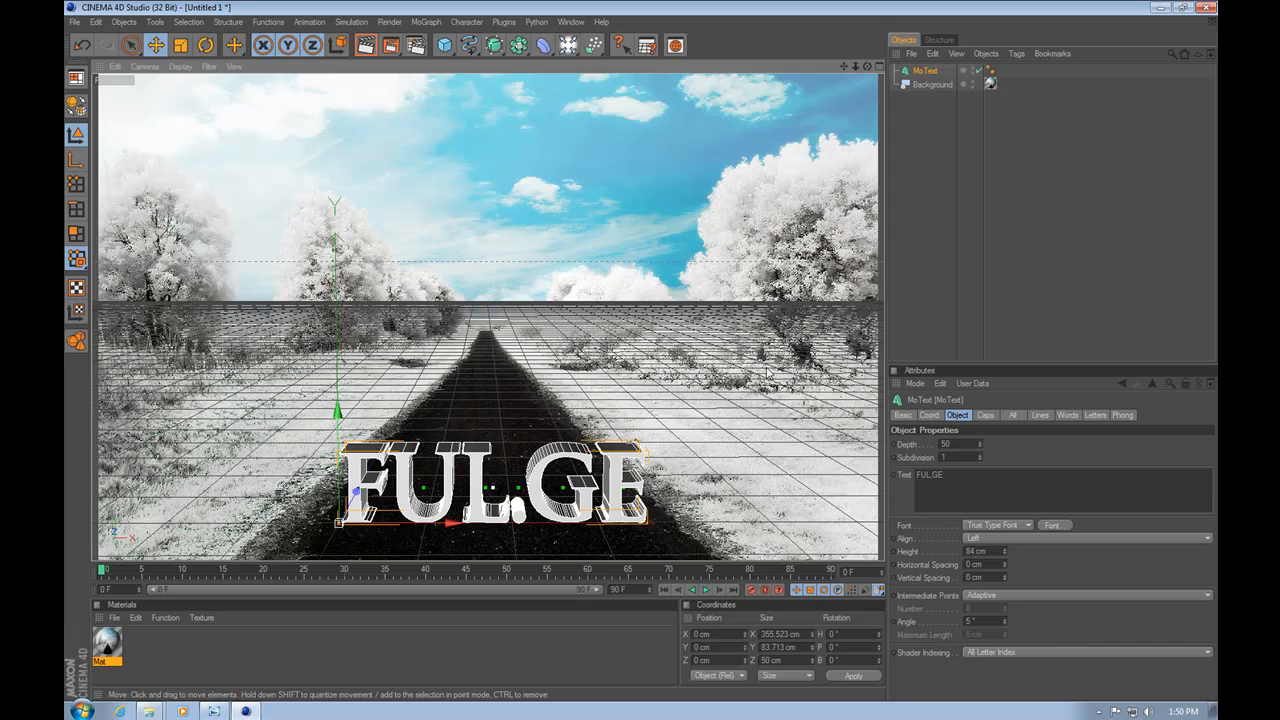
Step: Try Fillet Cap for both the start and end caps of the FUL.GE text
left_click(984, 416)
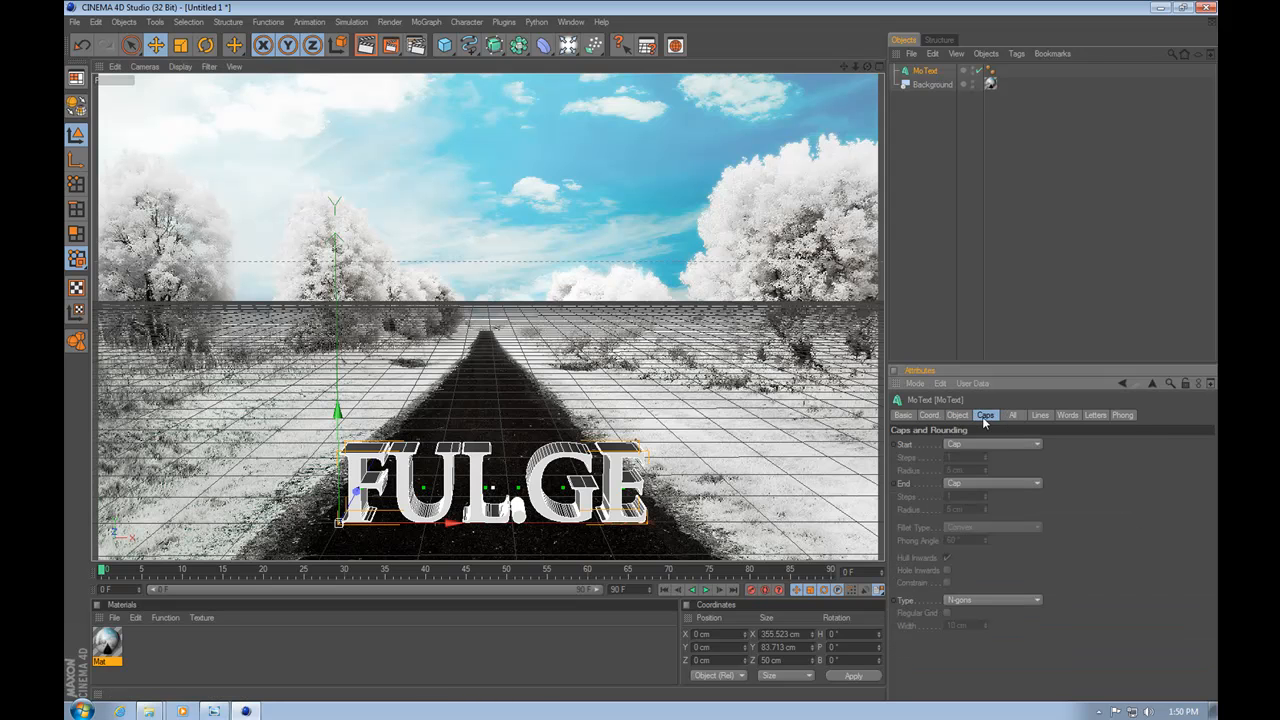
left_click(1037, 444)
left_click(1009, 494)
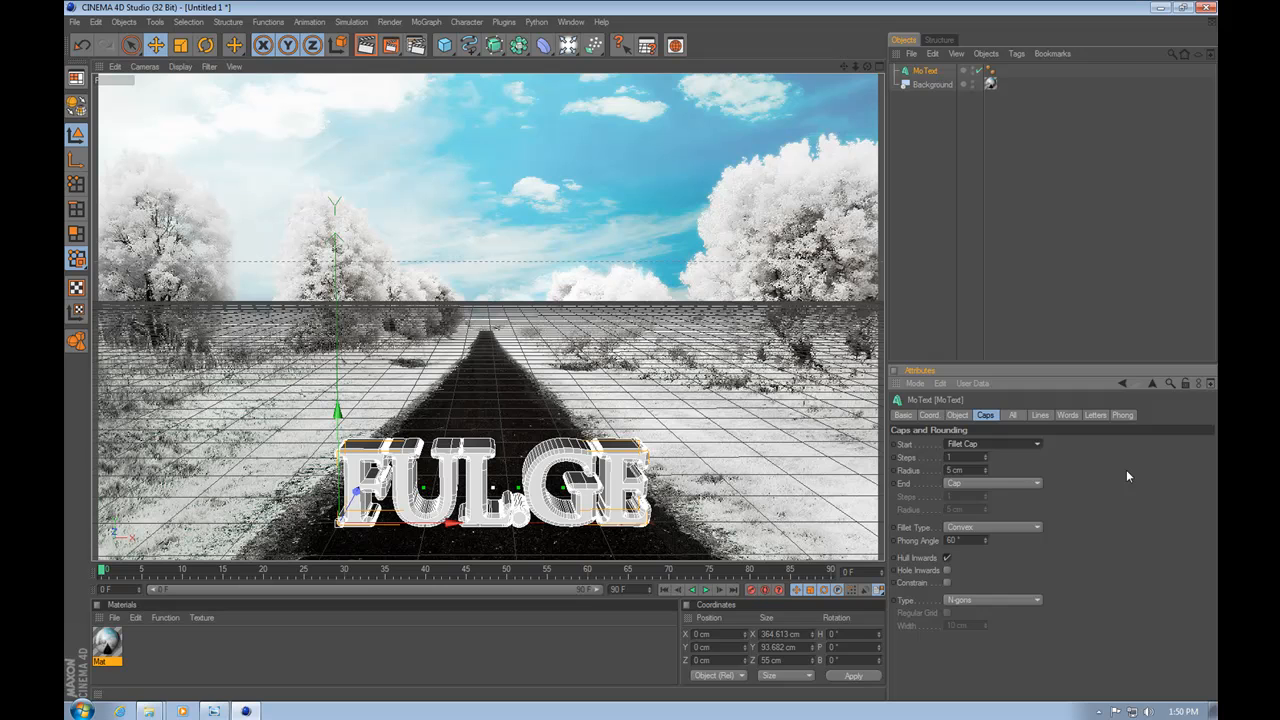
left_click(1037, 480)
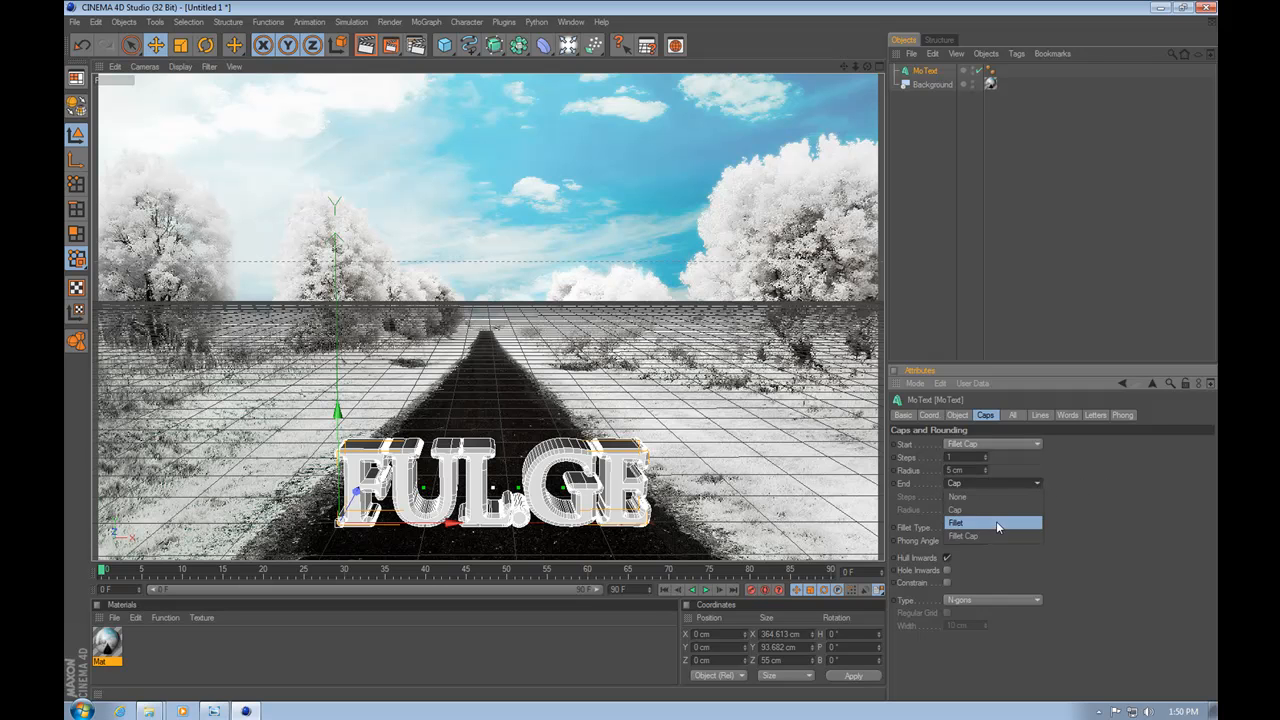
left_click(996, 530)
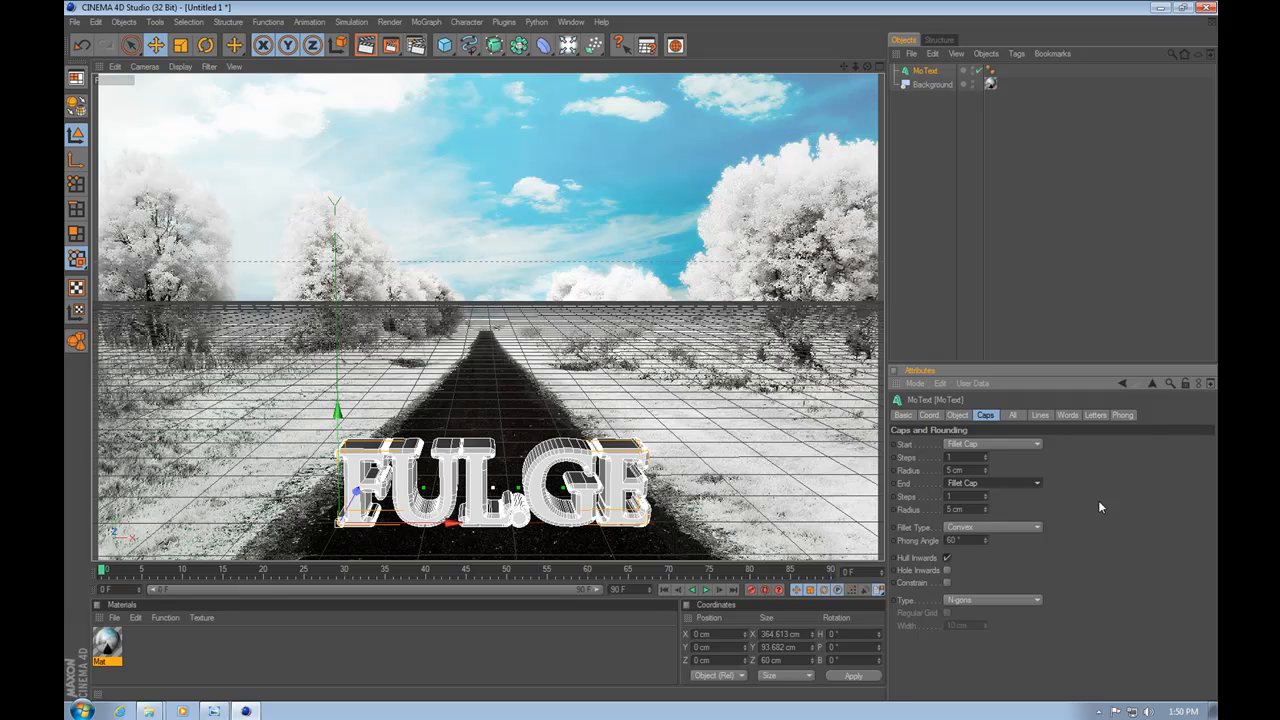
Step: Set the text's start cap back to Cap, and try None for the end cap before restoring it to Cap
left_click(1036, 444)
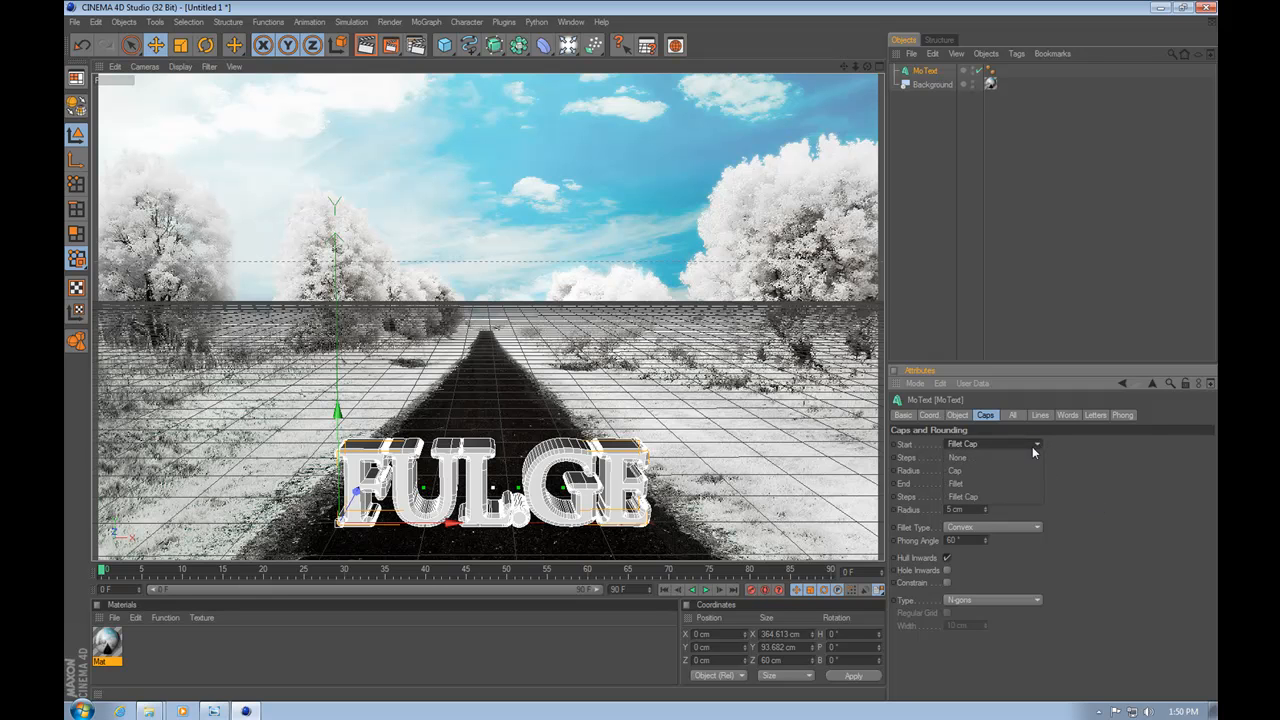
left_click(987, 472)
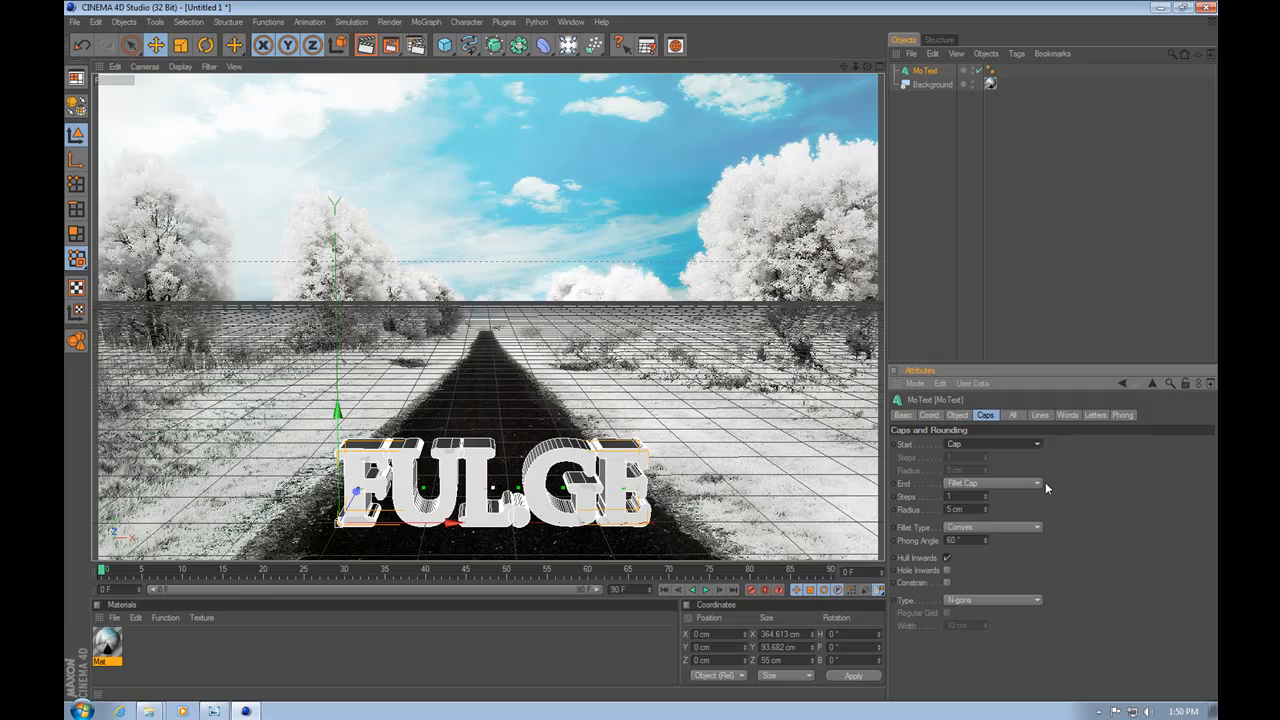
left_click(1037, 483)
left_click(979, 496)
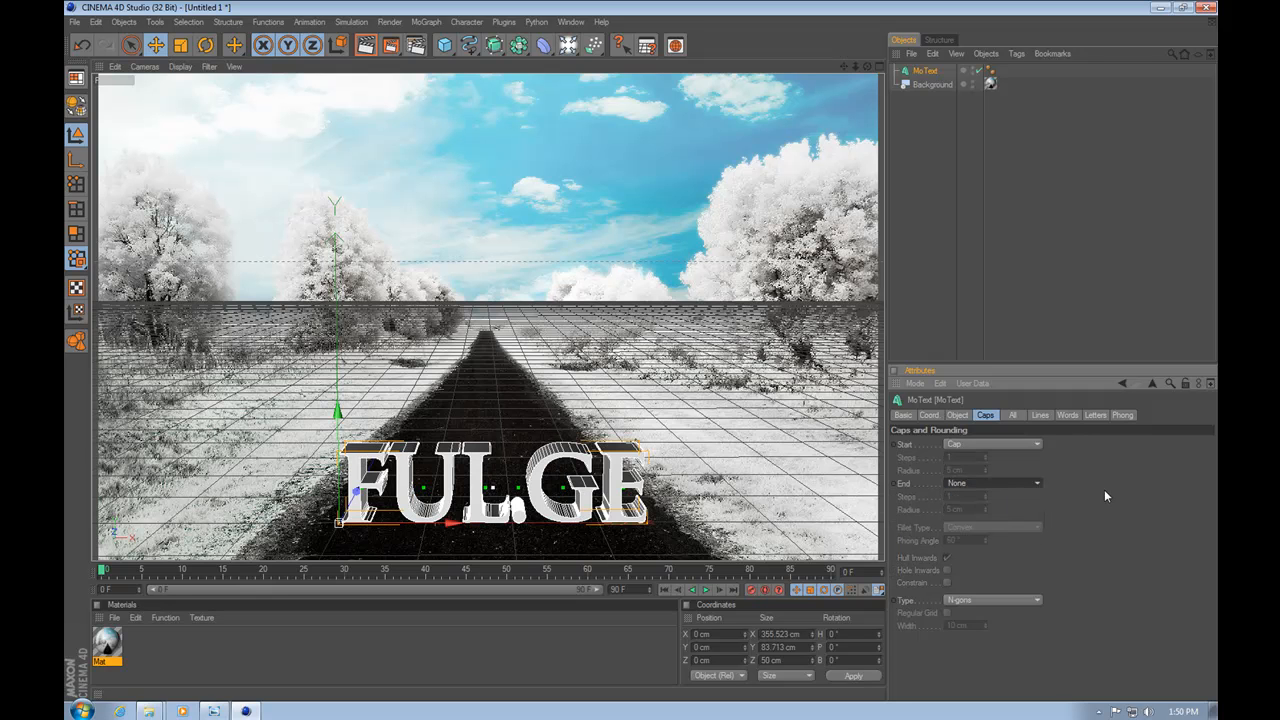
left_click(1039, 482)
left_click(1010, 509)
Step: Set the start cap of the FUL.GE text to Fillet Cap and preview the bevel with a viewport render
left_click(1037, 445)
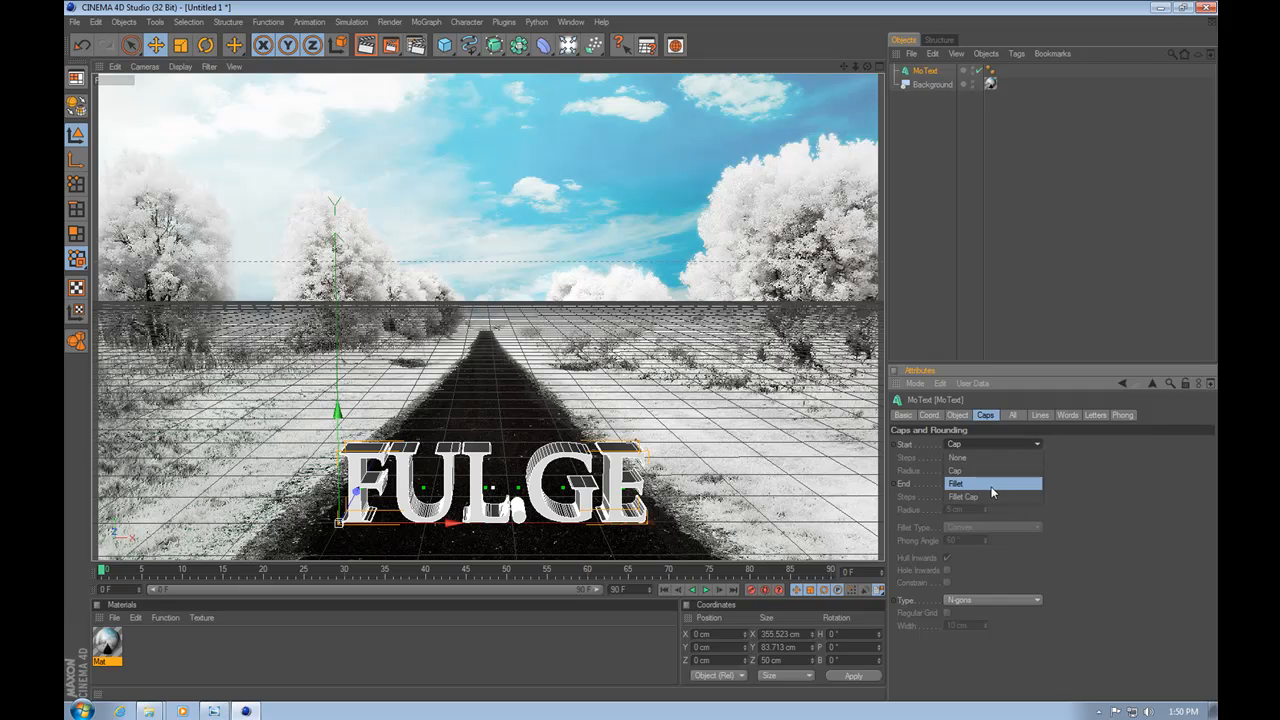
left_click(995, 494)
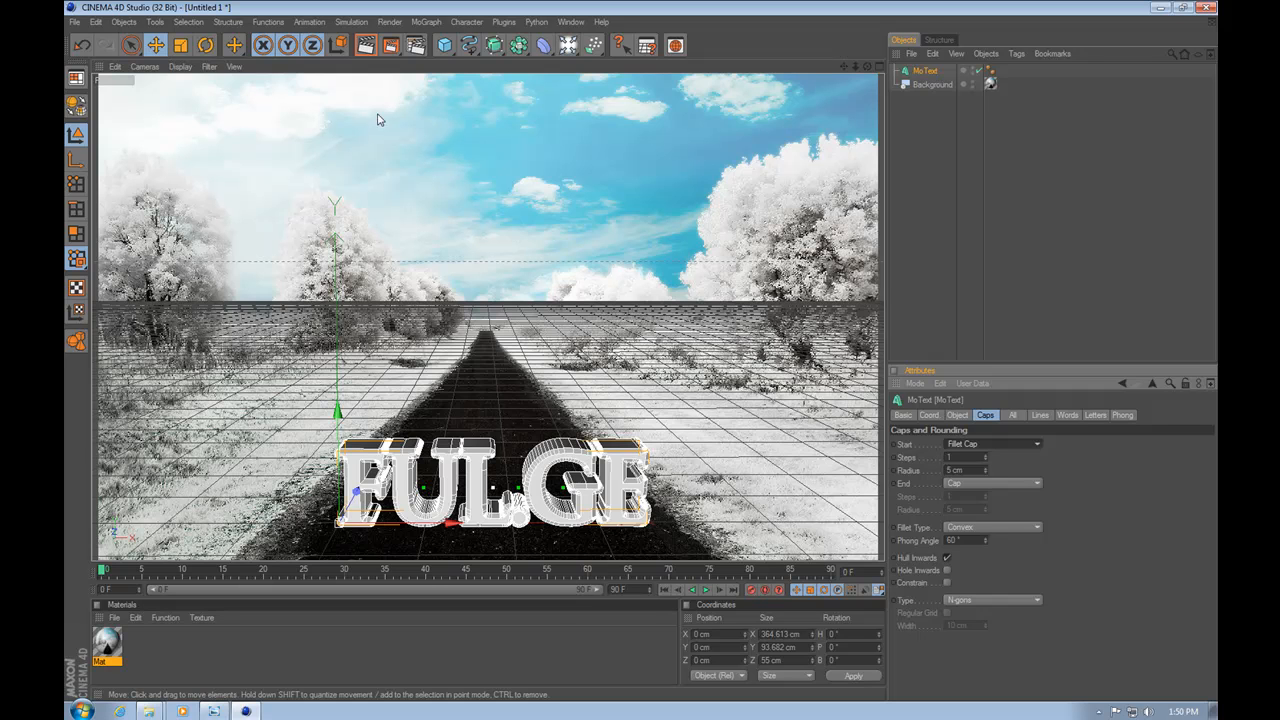
left_click(366, 50)
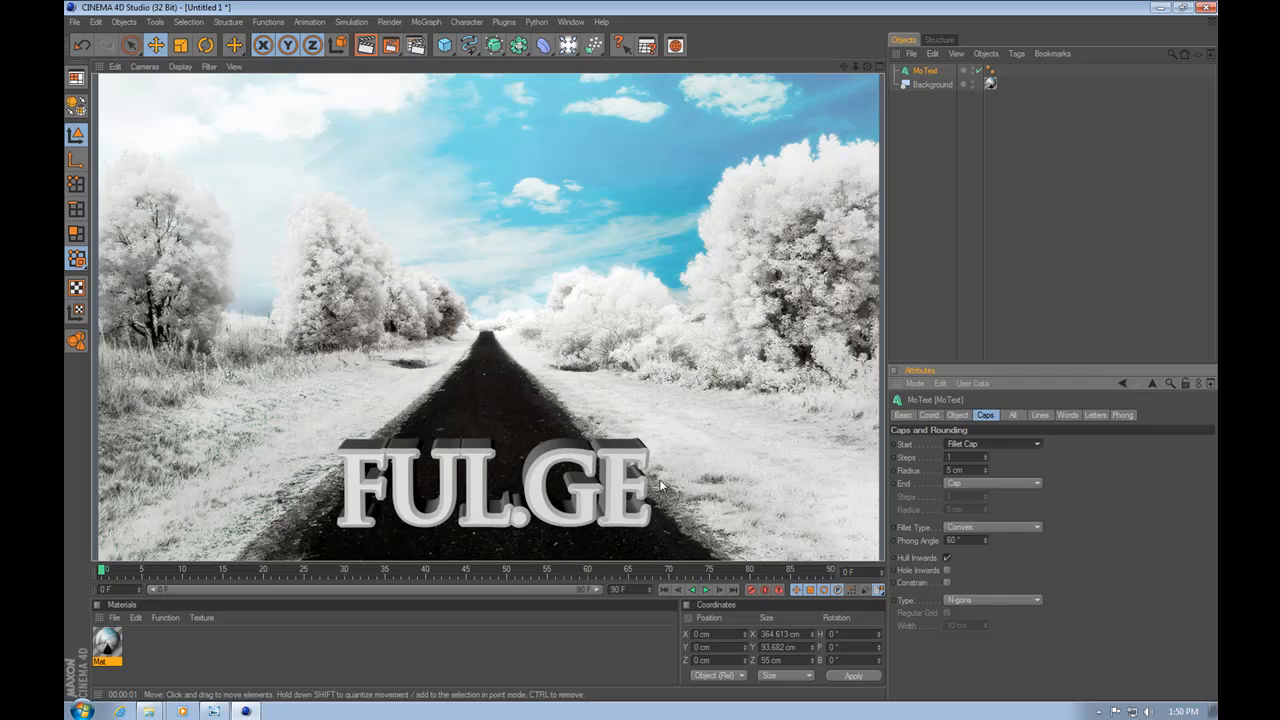
left_click(920, 180)
left_click(923, 72)
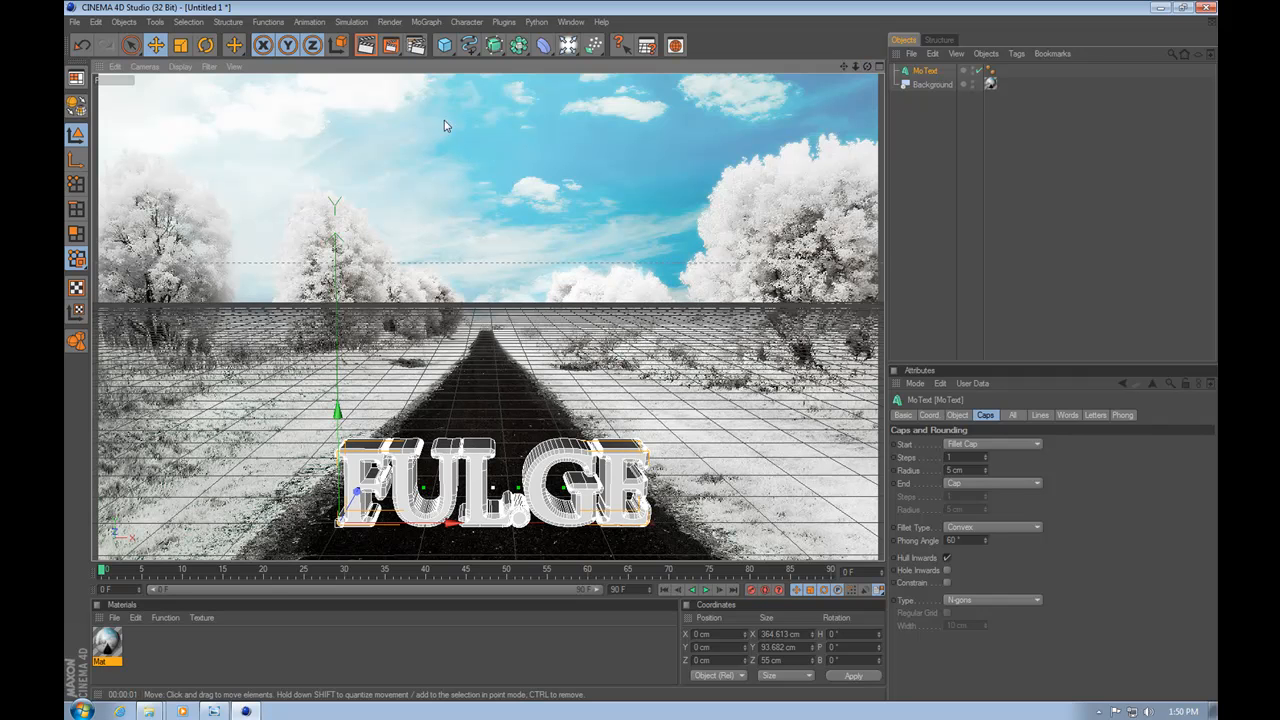
Step: Add a Plane and move it under the FUL.GE text to about X 178 cm and Z 22 cm
left_click(445, 46)
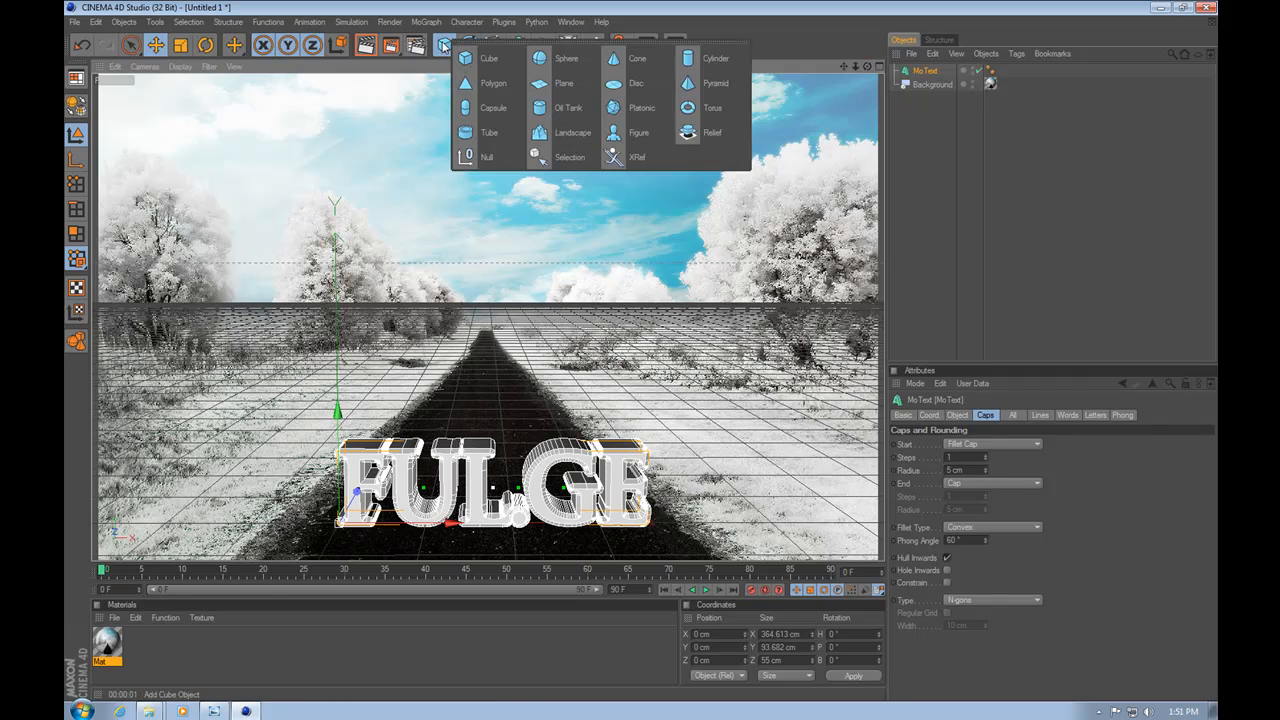
left_click(568, 84)
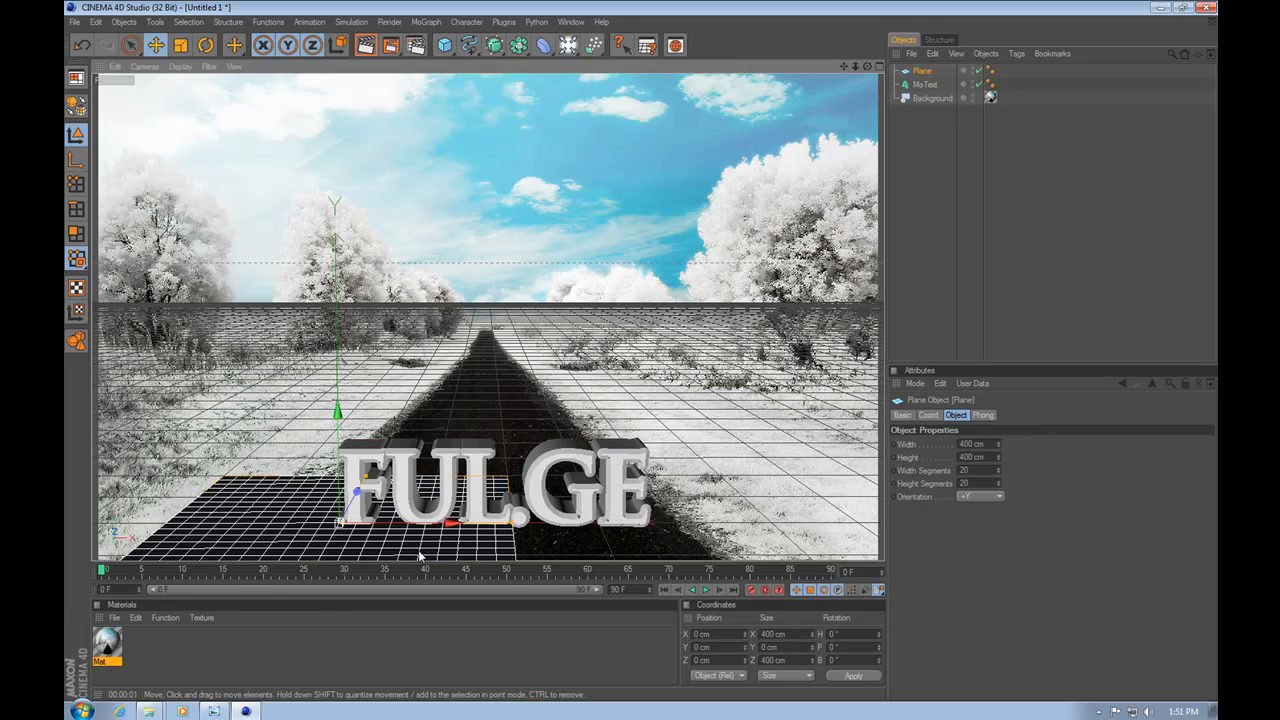
left_click_drag(452, 522, 583, 522)
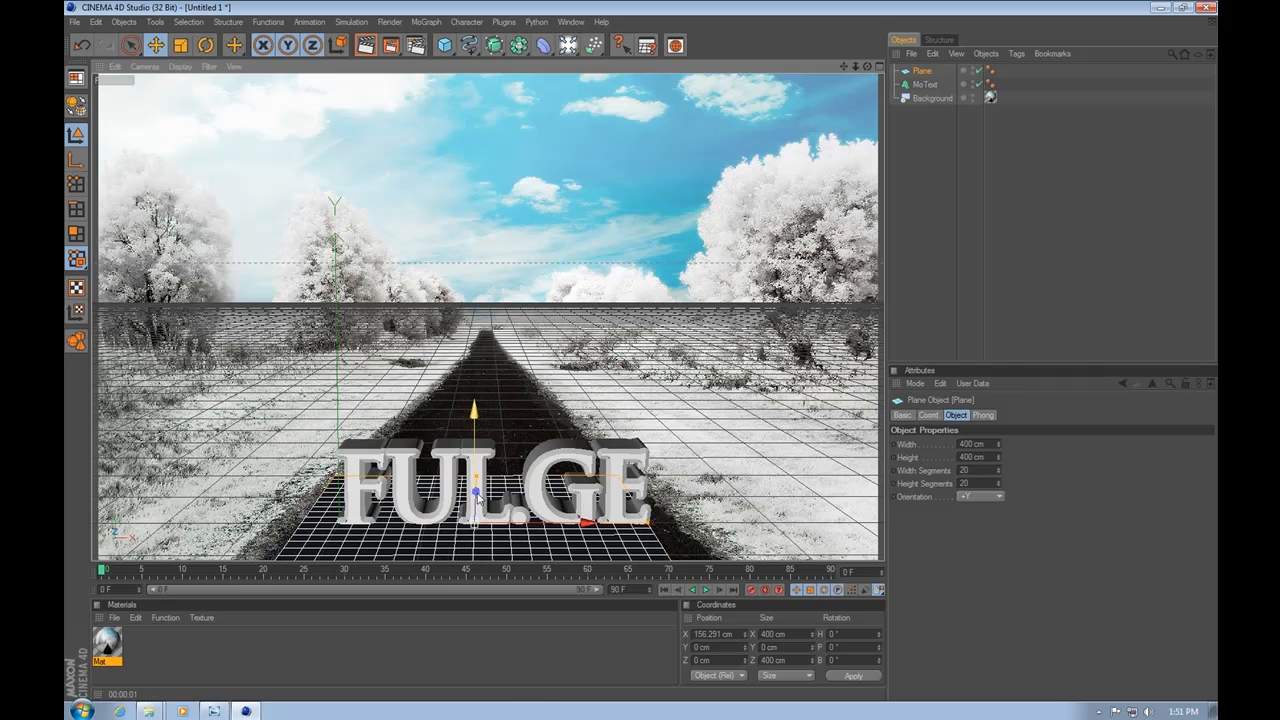
left_click_drag(481, 497, 480, 491)
mouse_move(587, 520)
left_mouse_down()
mouse_move(605, 520)
mouse_move(590, 523)
left_mouse_up()
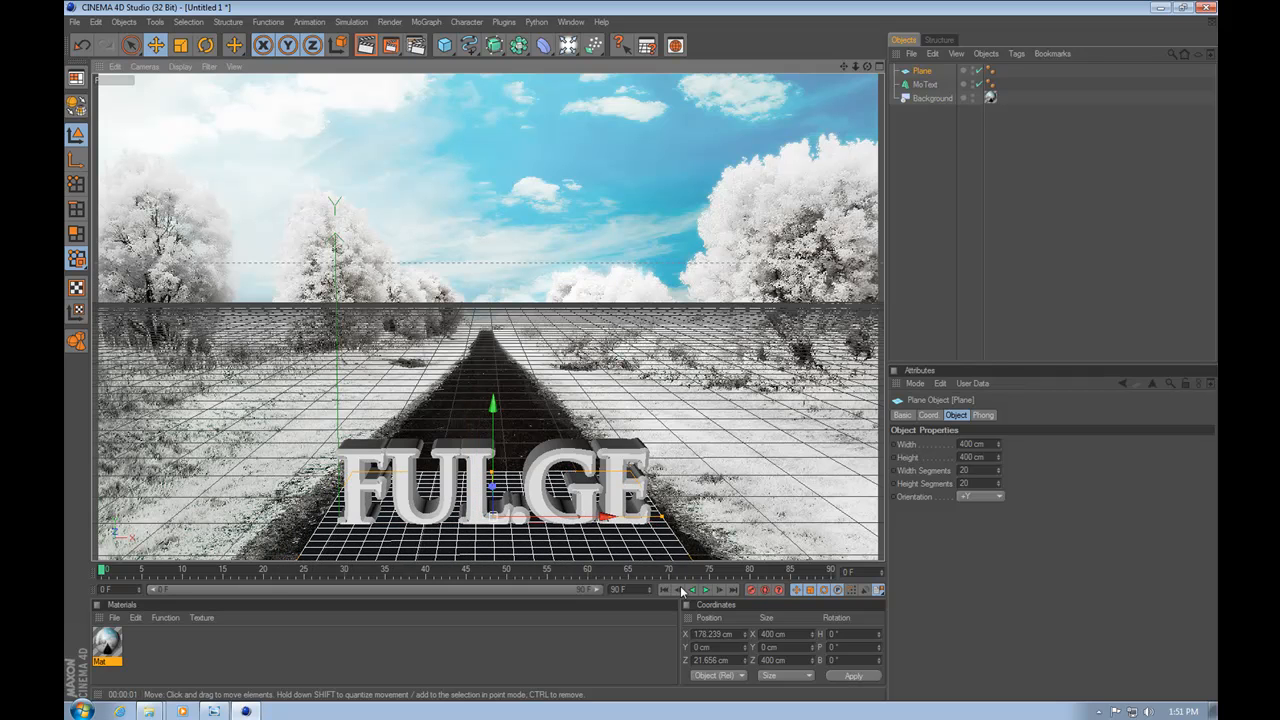
Step: Set the plane's width to 400000 cm
double_click(968, 444)
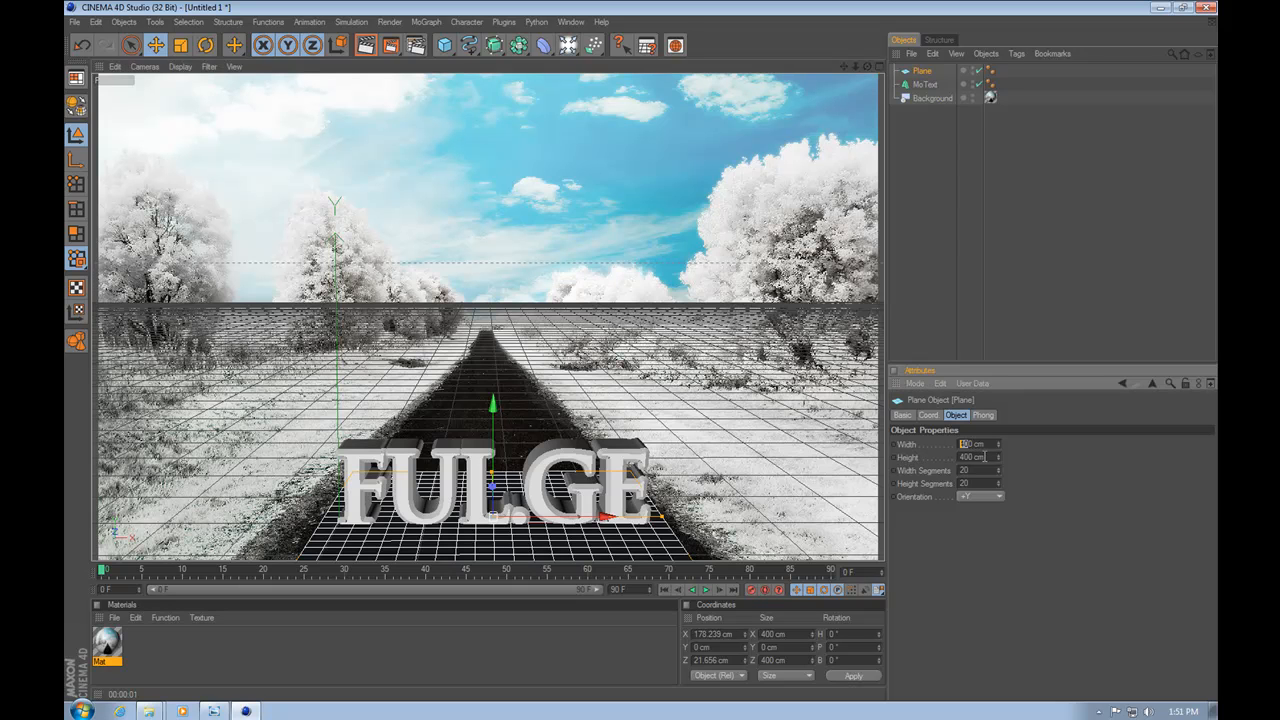
type("400000")
key("Return")
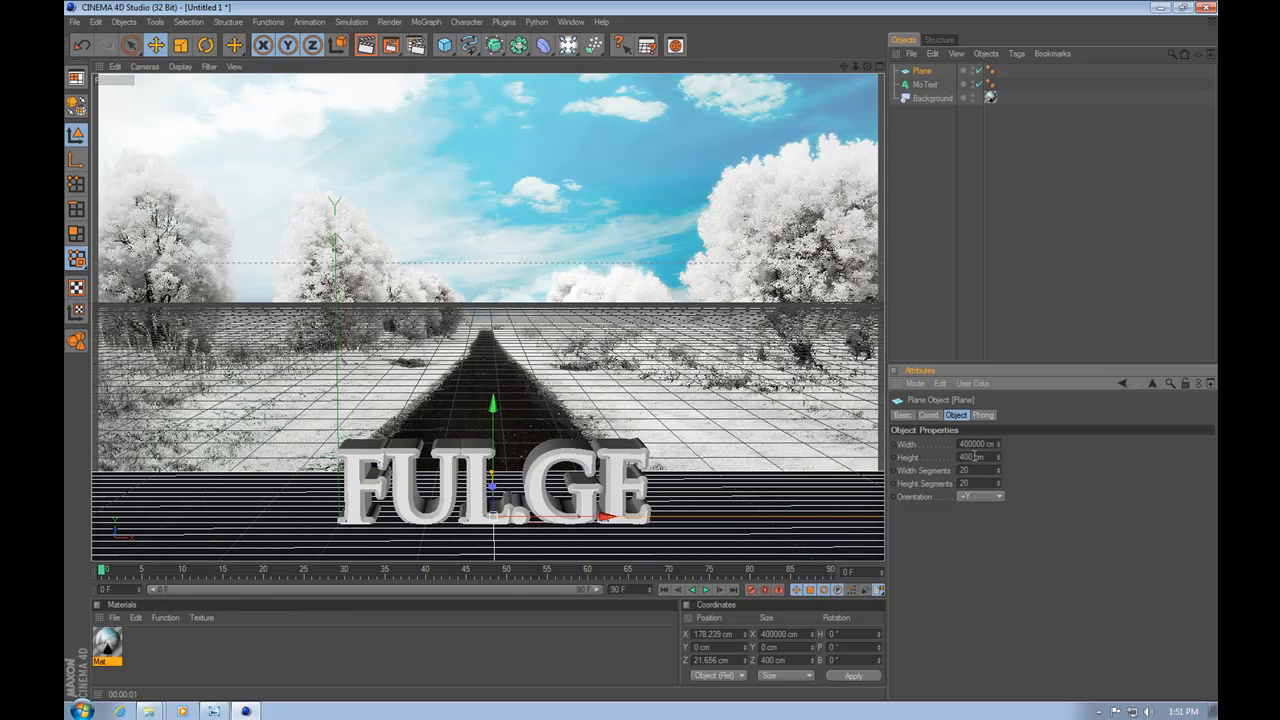
Step: Enlarge the plane's height, trying 4000000 cm and 400000 cm before reducing it to 40000 cm
left_click(967, 456)
type("0000")
key("Return")
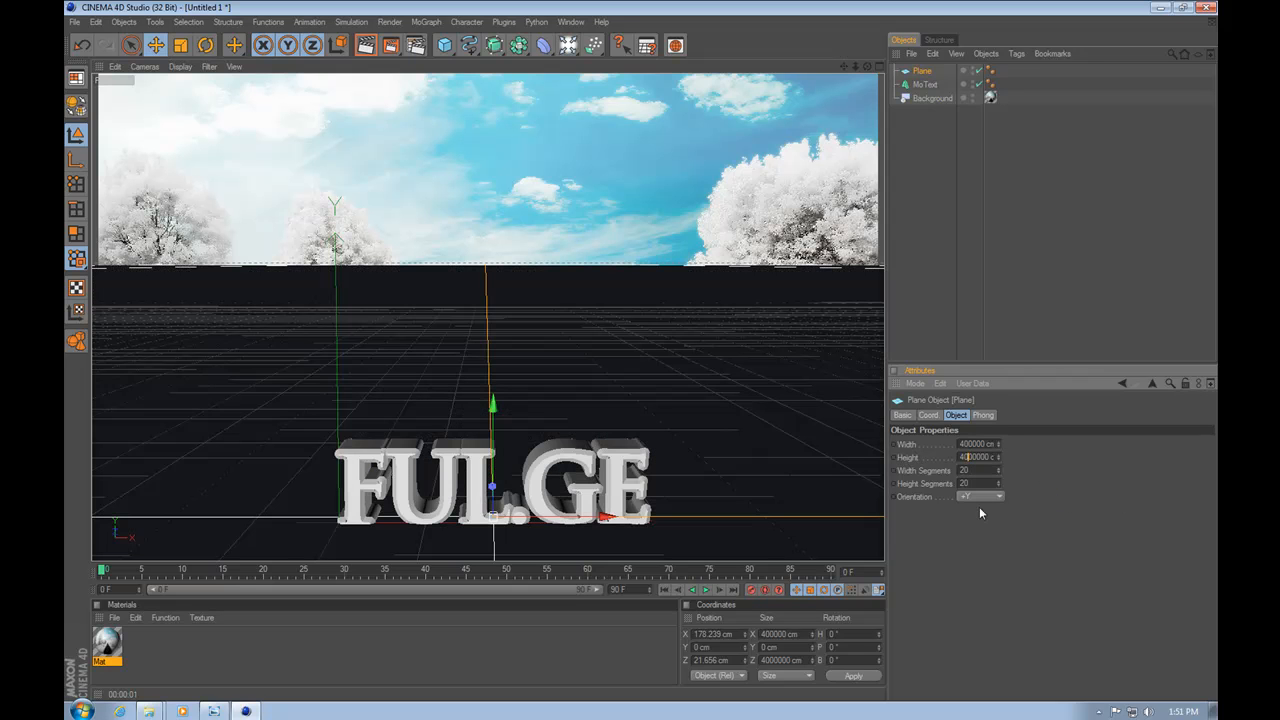
left_click(1083, 568)
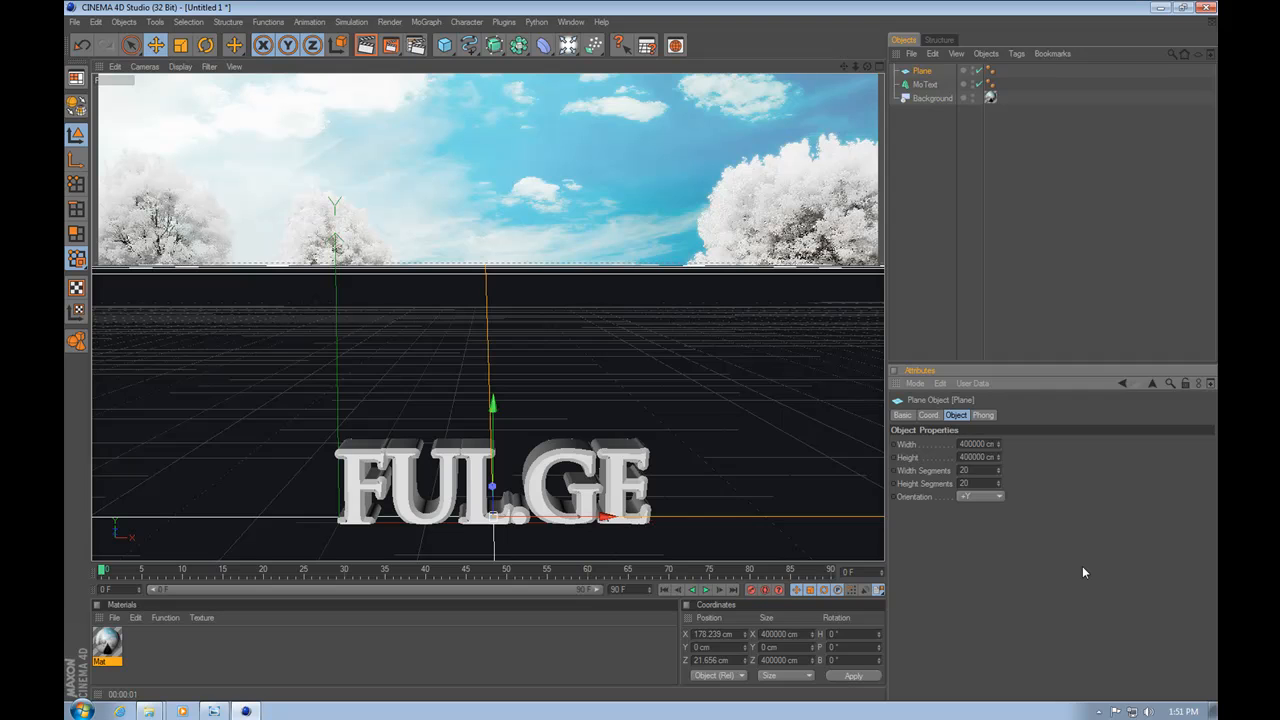
left_click(986, 456)
key("BackSpace")
left_click(1062, 546)
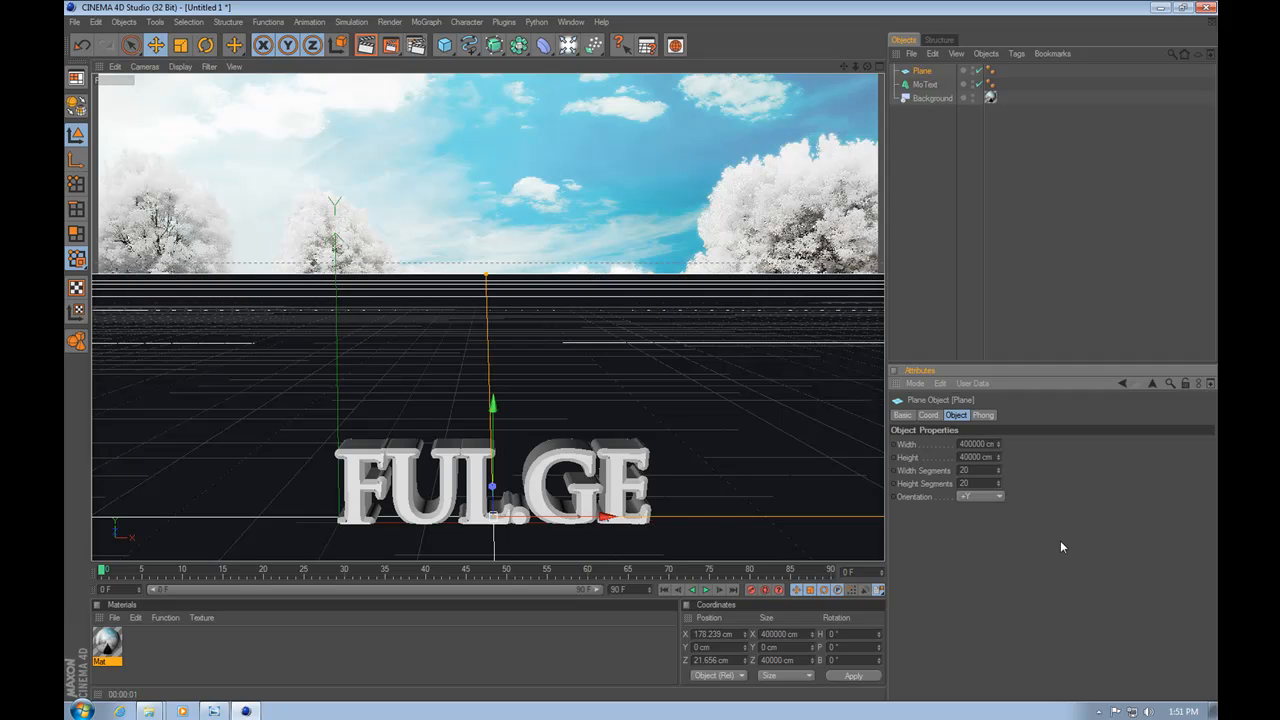
Step: Try a plane height of 4000 cm, and return it to 40000 cm
left_click(982, 456)
key("BackSpace")
left_click(1069, 546)
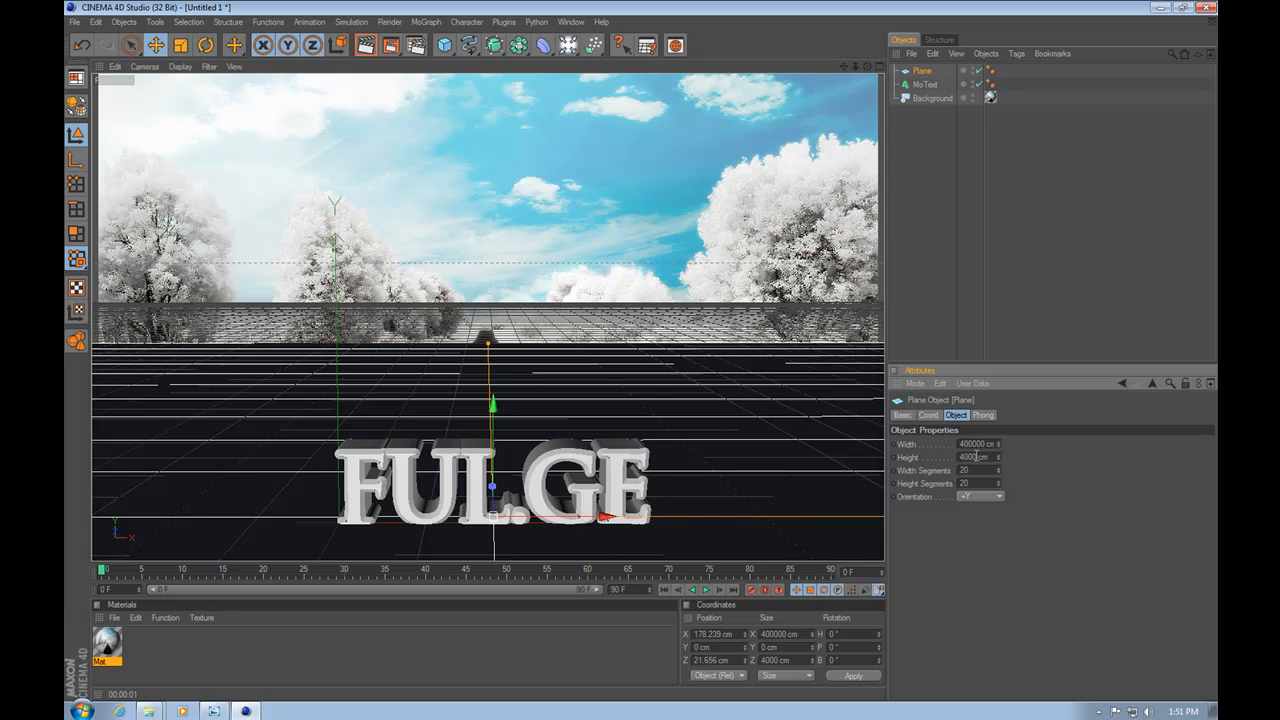
type("0")
key("Return")
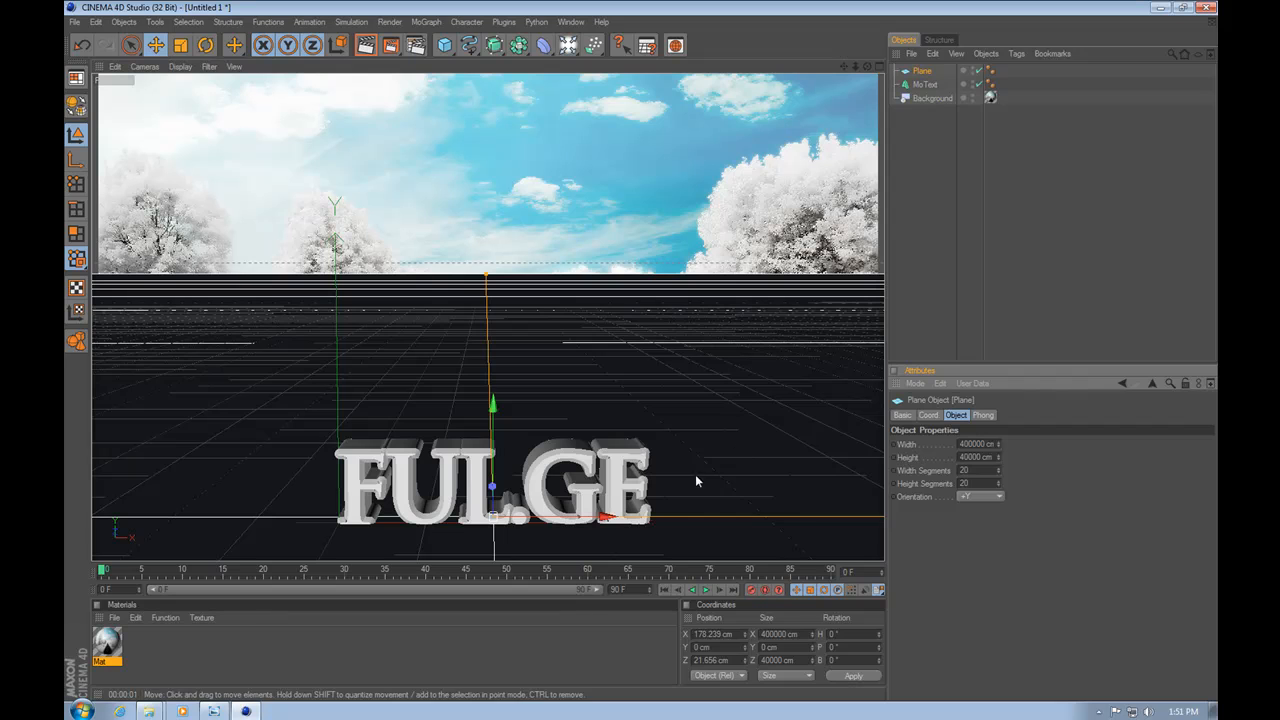
Step: Render the viewport to check how the enlarged plane covers the background photo
left_click(365, 45)
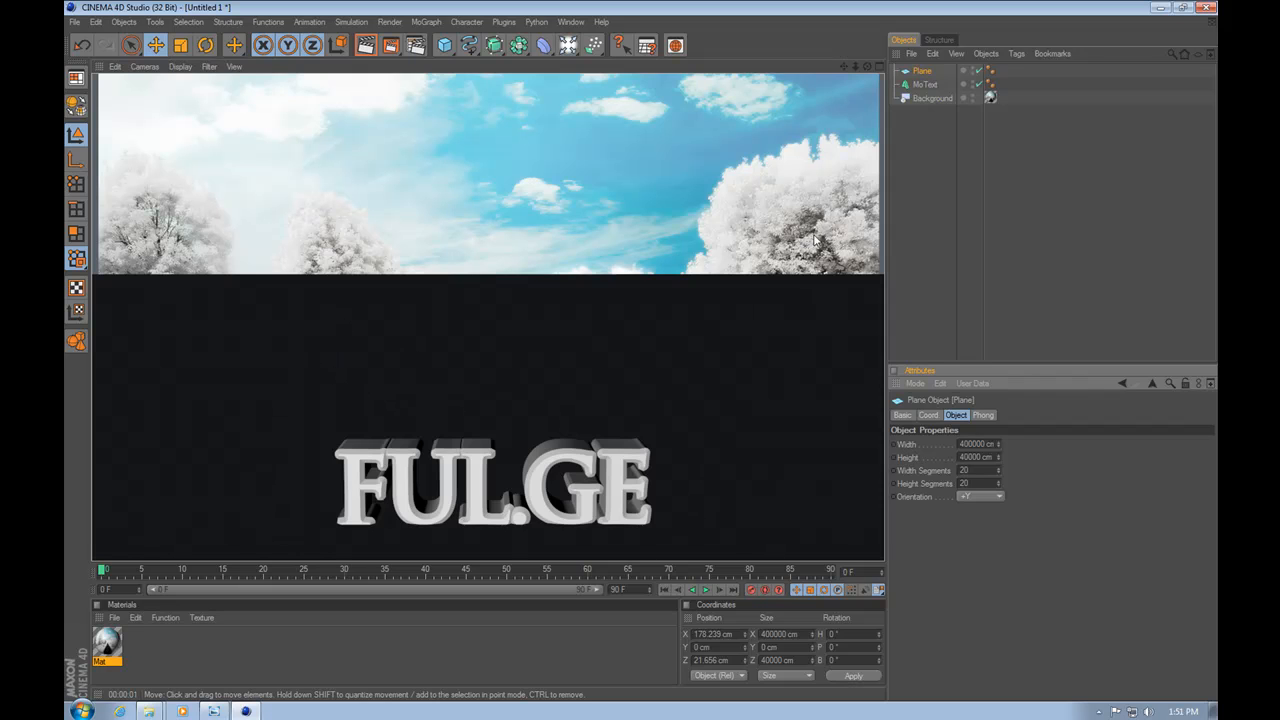
left_click(921, 224)
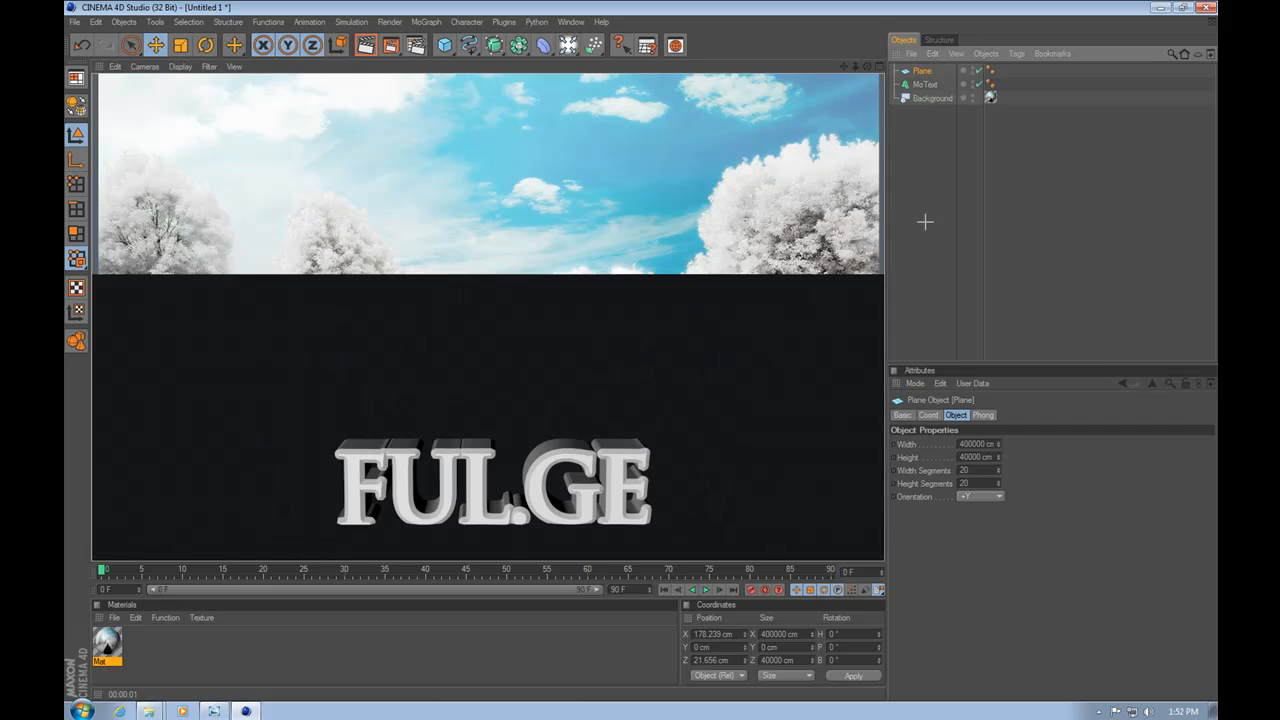
left_click(922, 71)
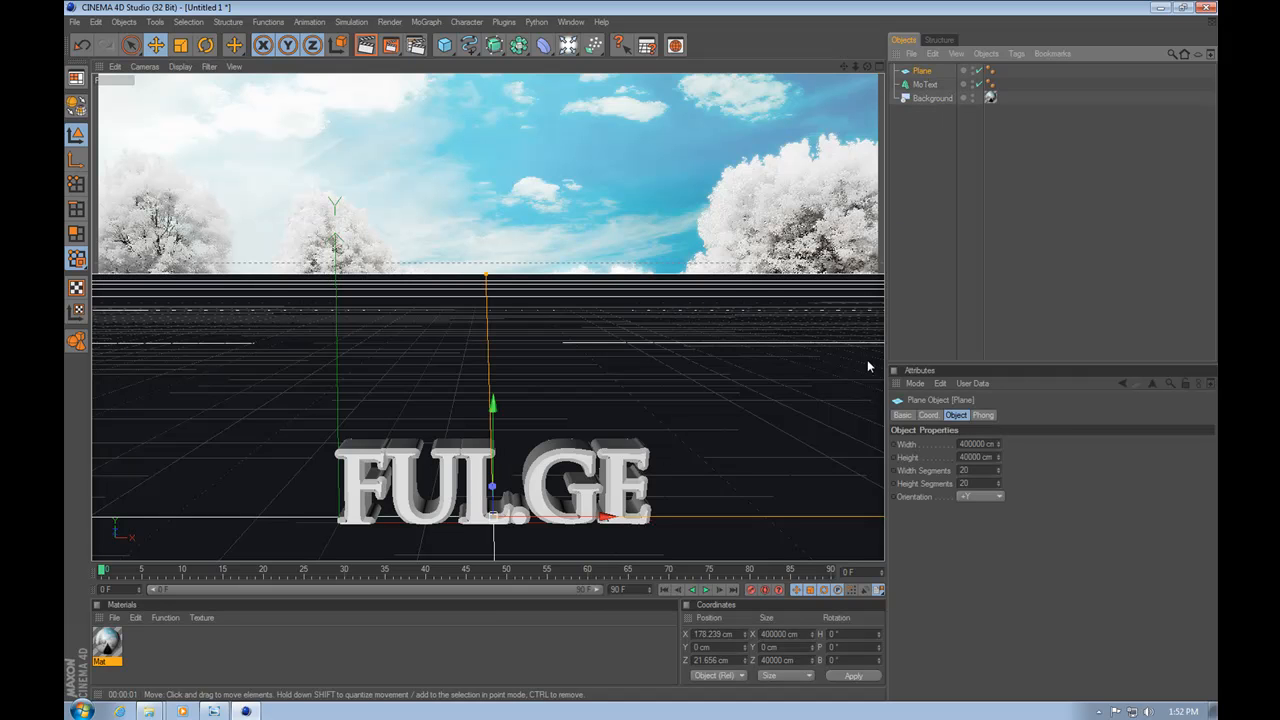
Step: Add a Compositing tag to the plane and enable Compositing Background
right_click(923, 74)
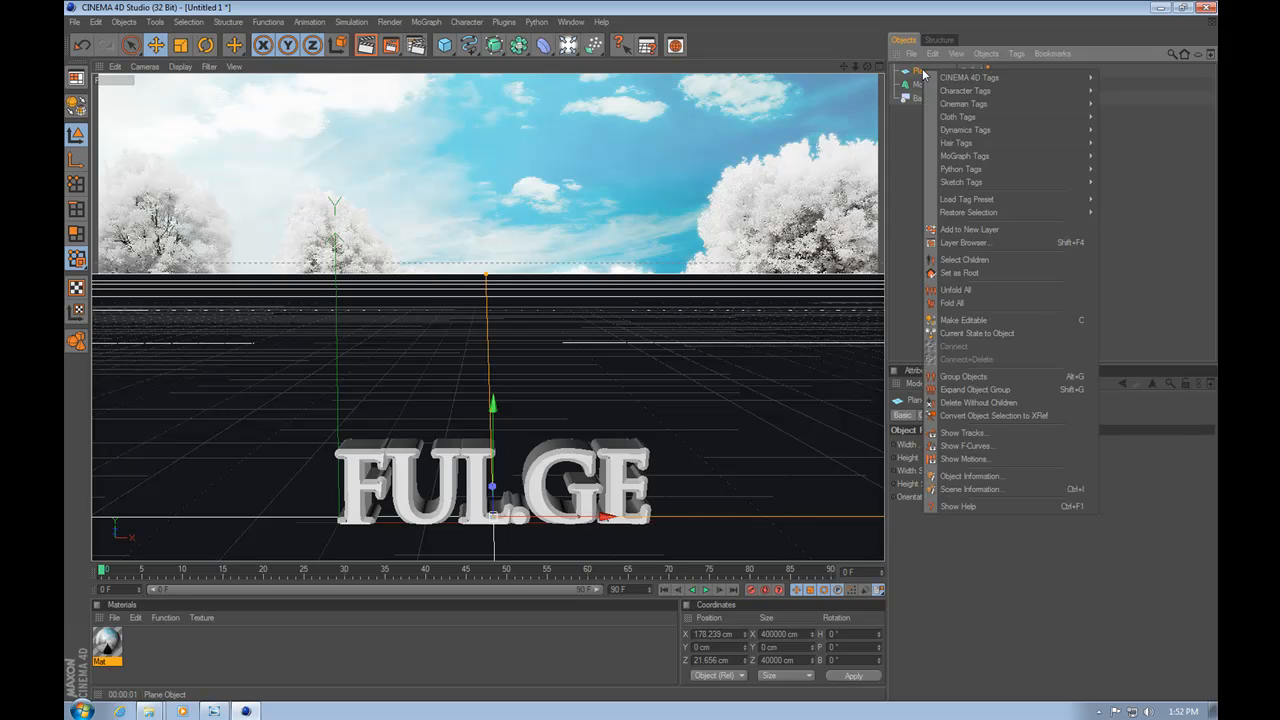
mouse_move(999, 77)
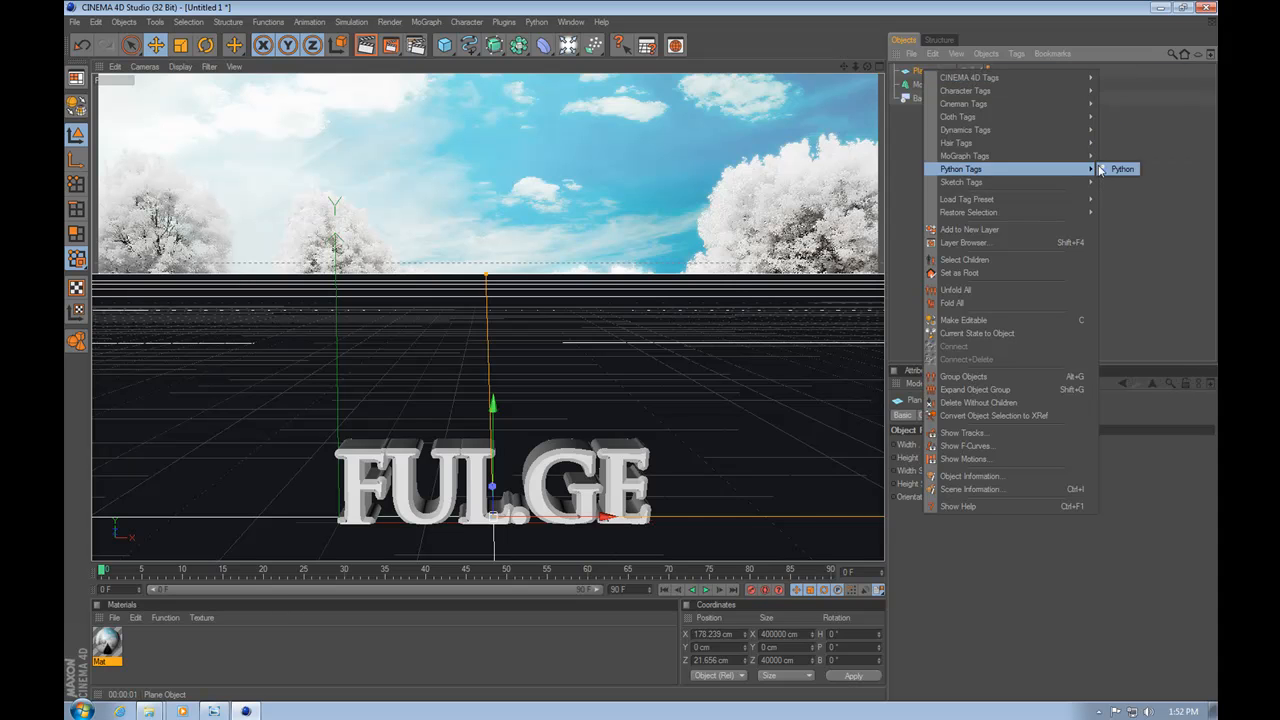
mouse_move(1044, 80)
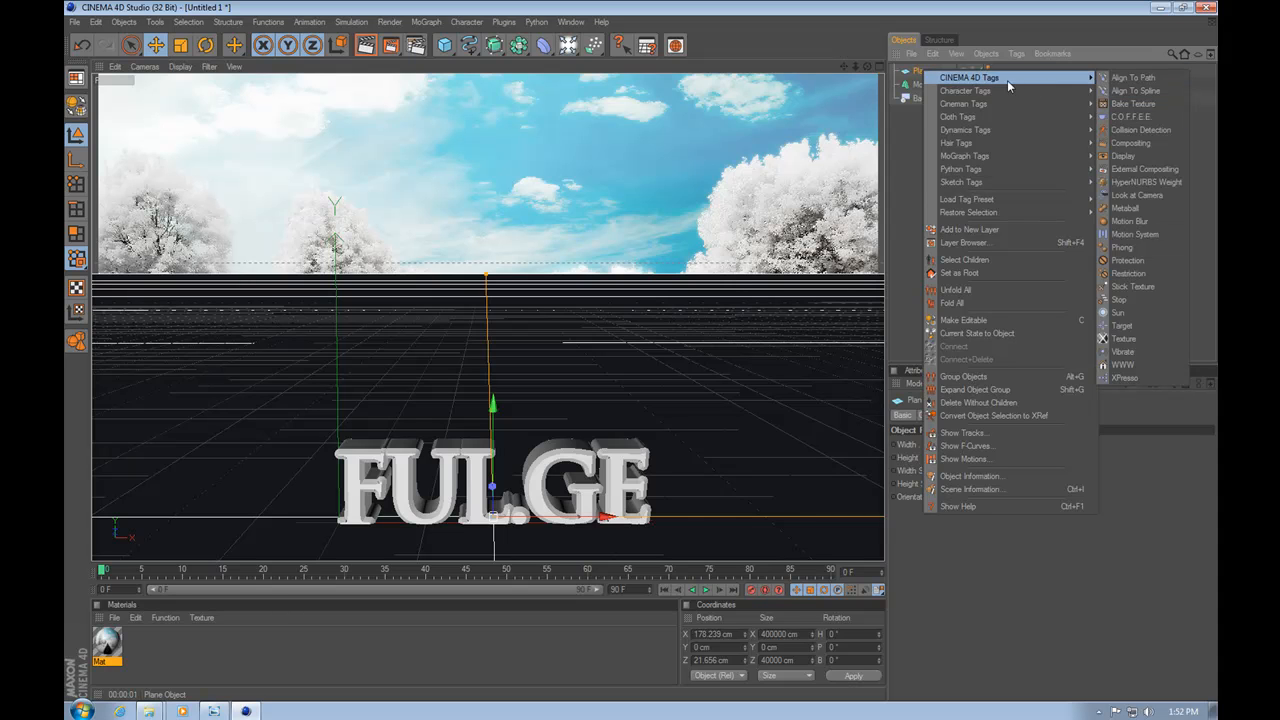
left_click(1139, 143)
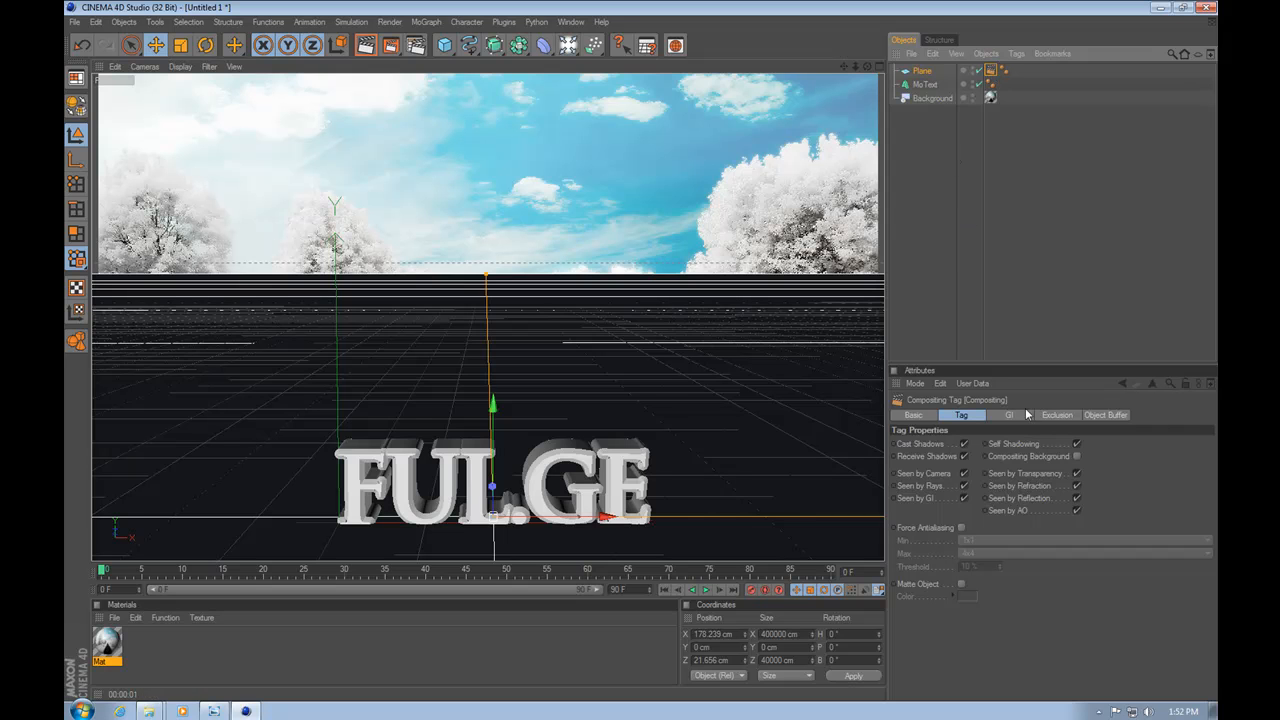
left_click(1077, 456)
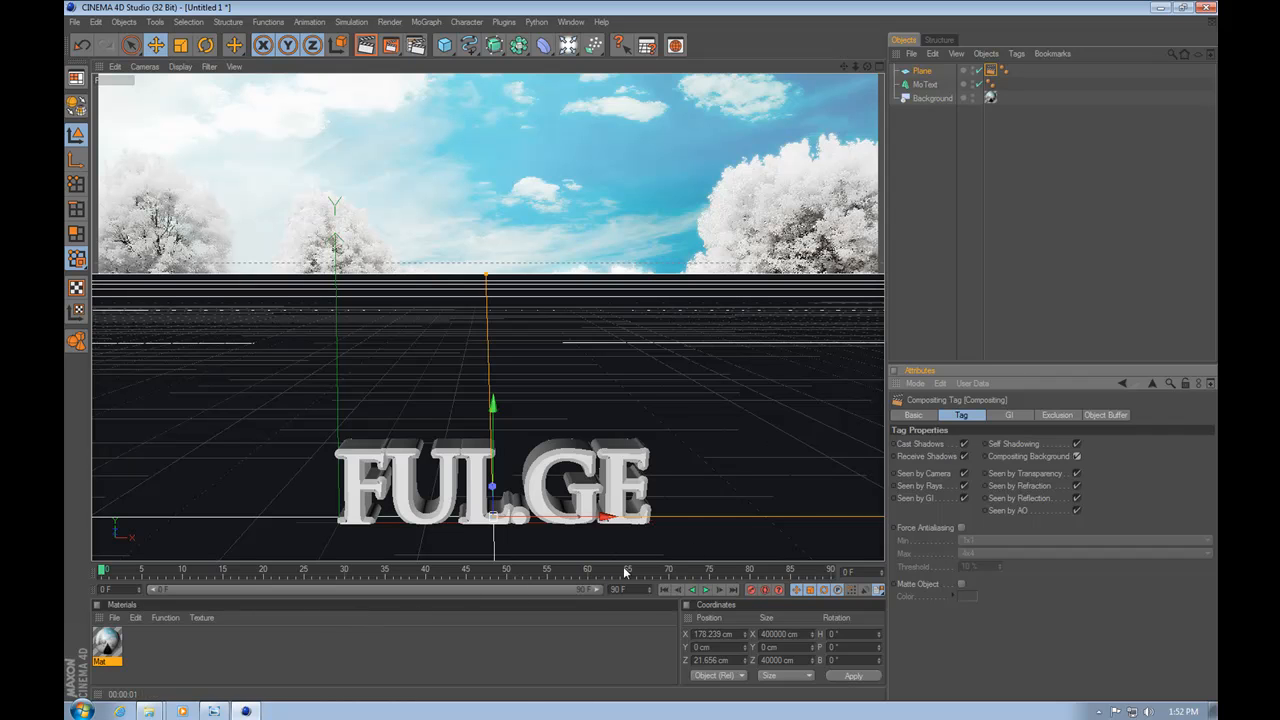
Step: Copy the Background's texture tag with Frontal projection onto the plane and render the viewport to check the blend
left_click(992, 99)
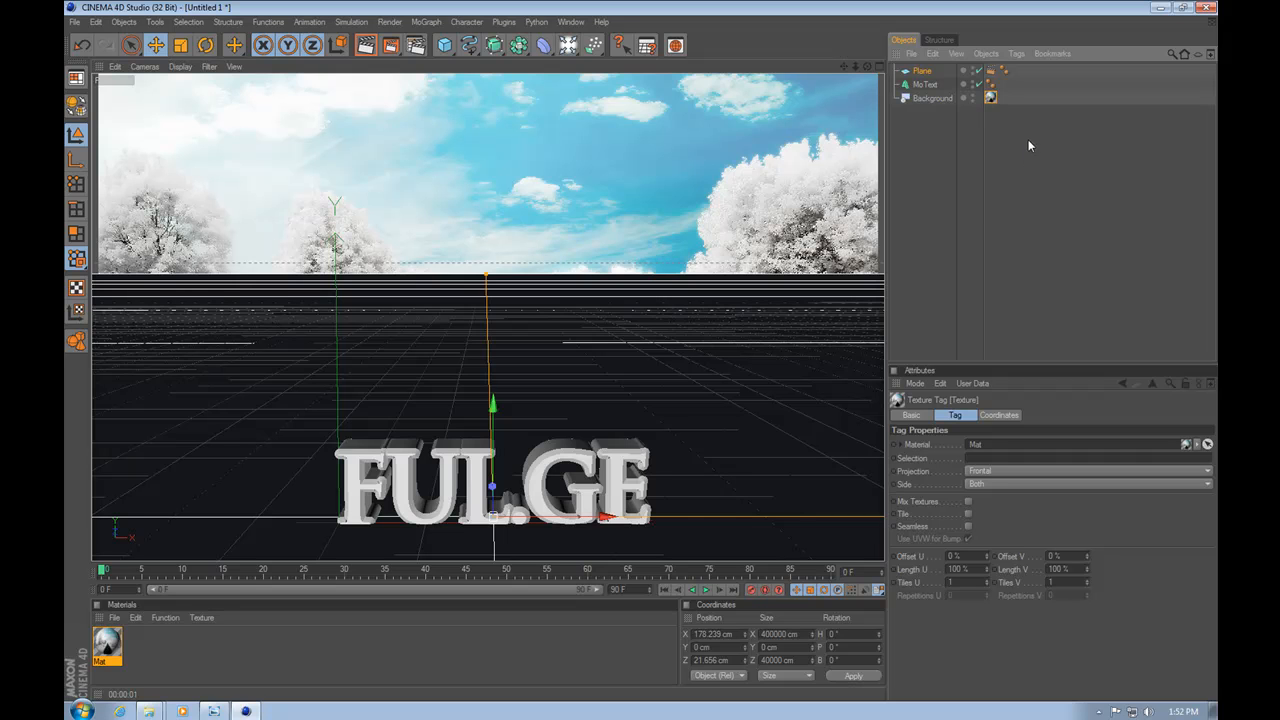
left_click_drag(992, 98, 921, 71)
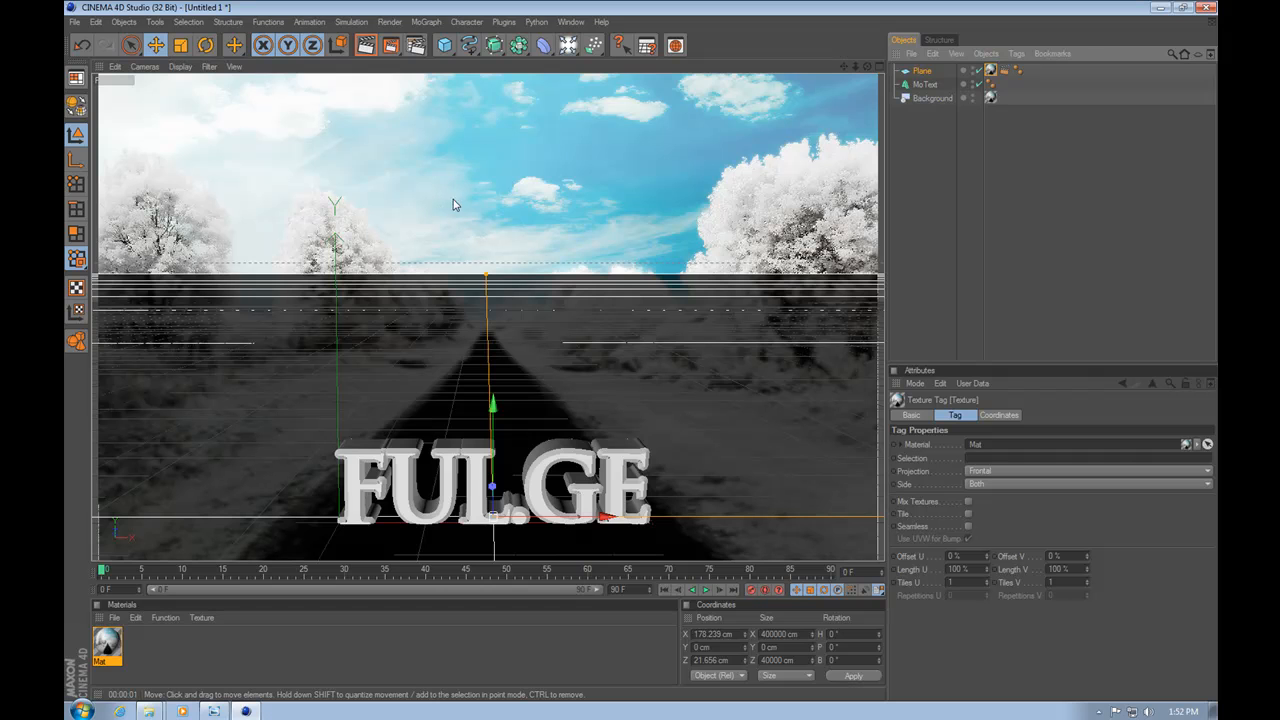
left_click(366, 45)
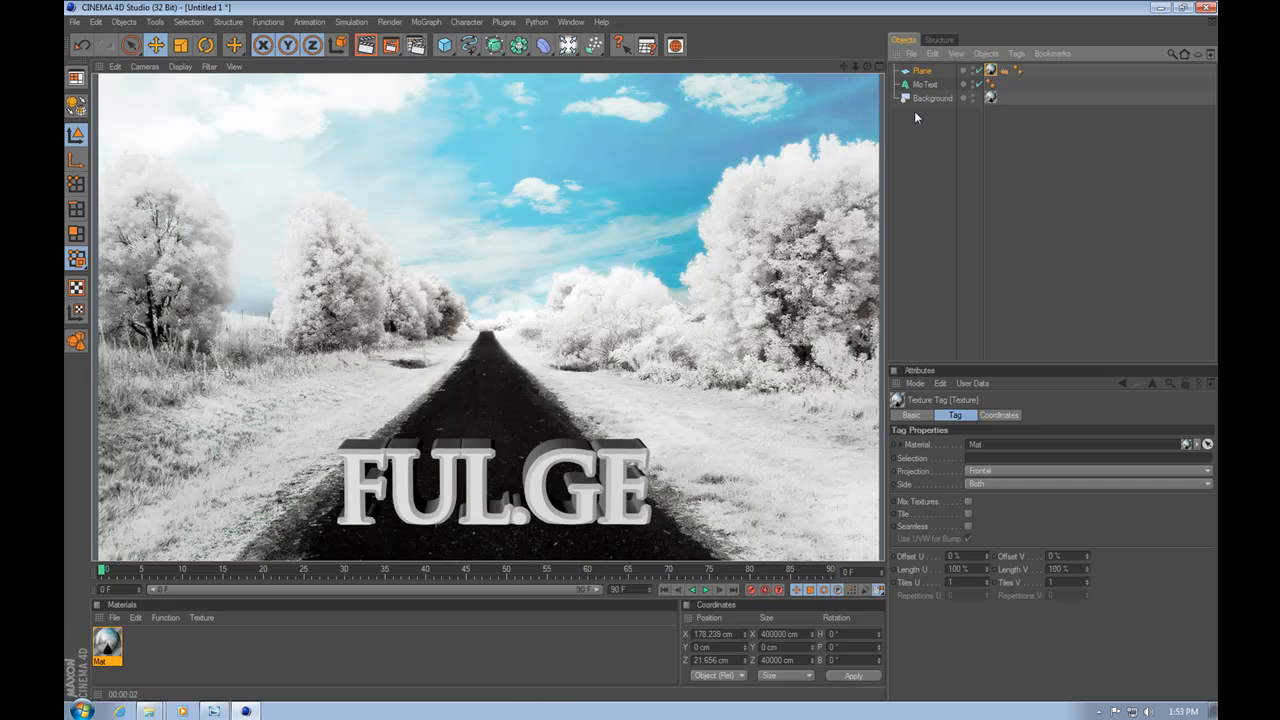
left_click(921, 71)
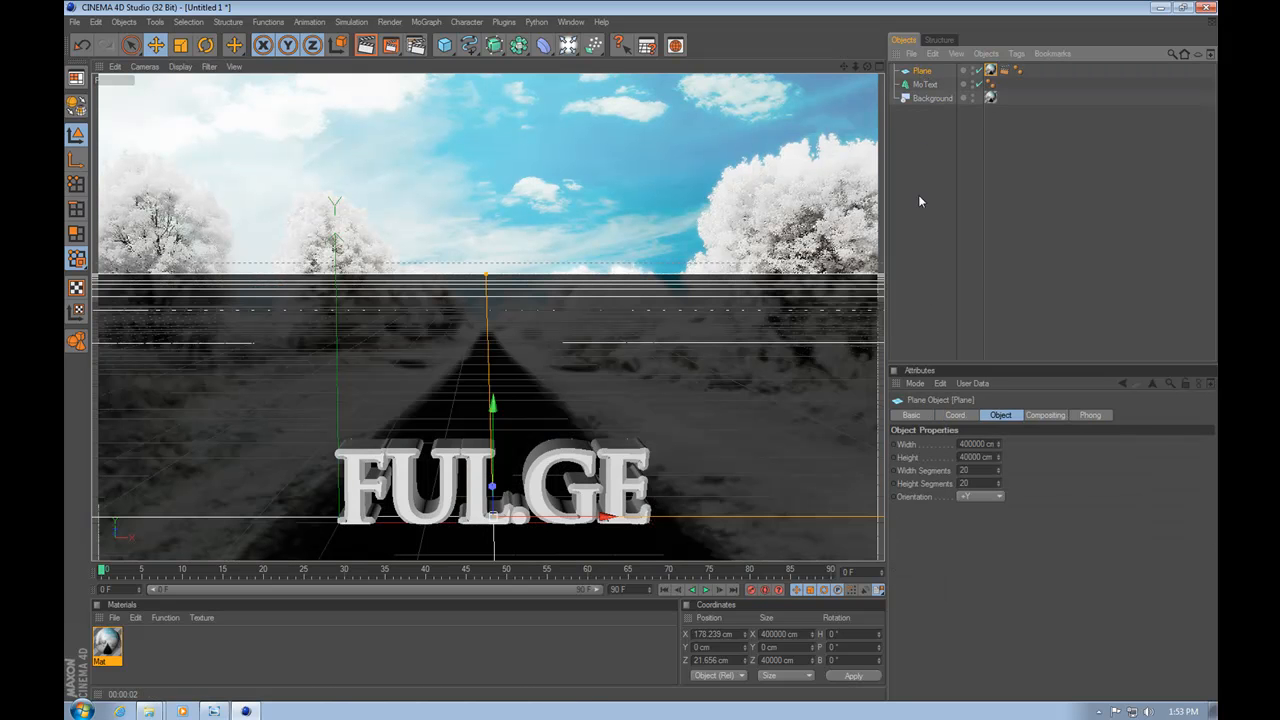
Step: Create a new material and set its color to teal blue with RGB 52, 148, 167
left_click(114, 617)
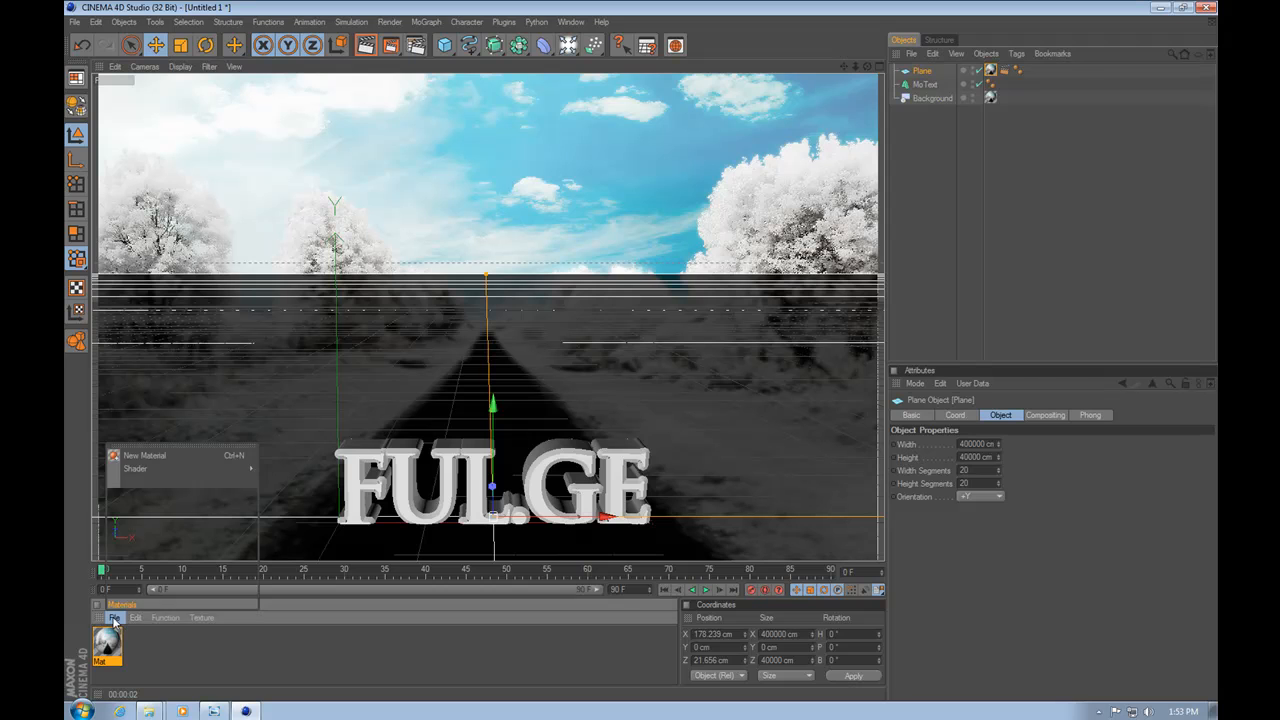
left_click(158, 456)
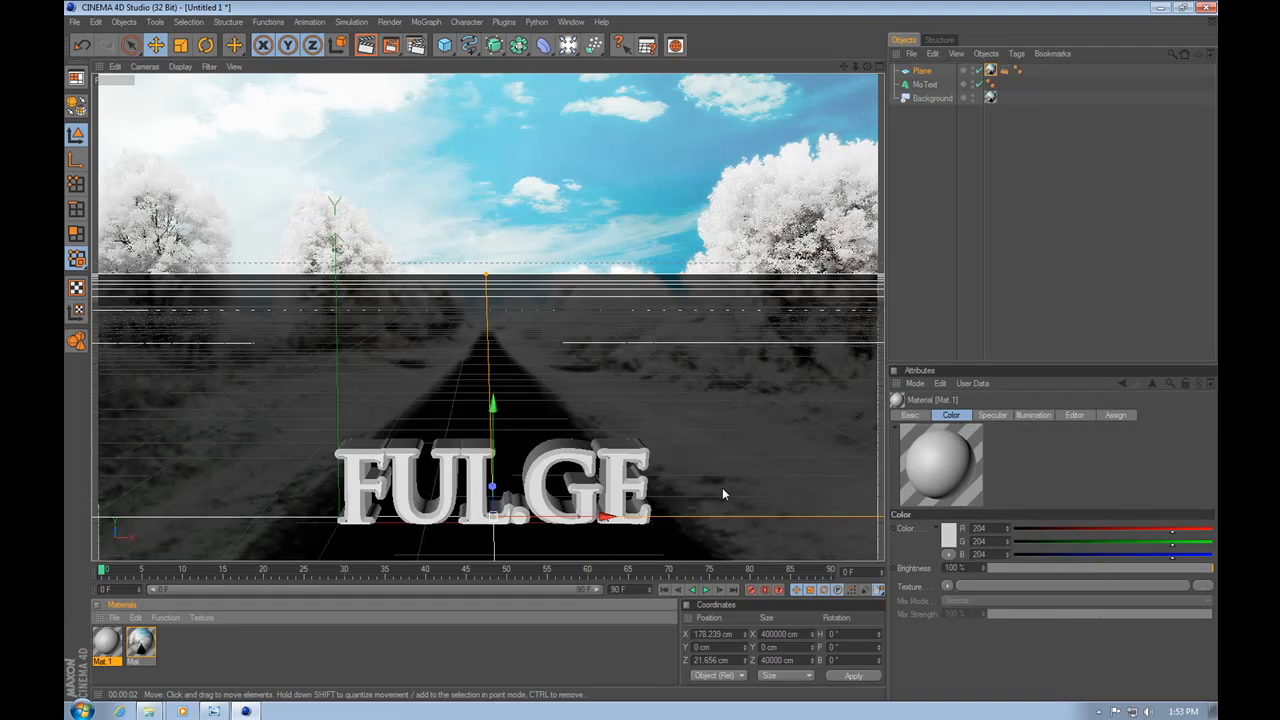
double_click(107, 645)
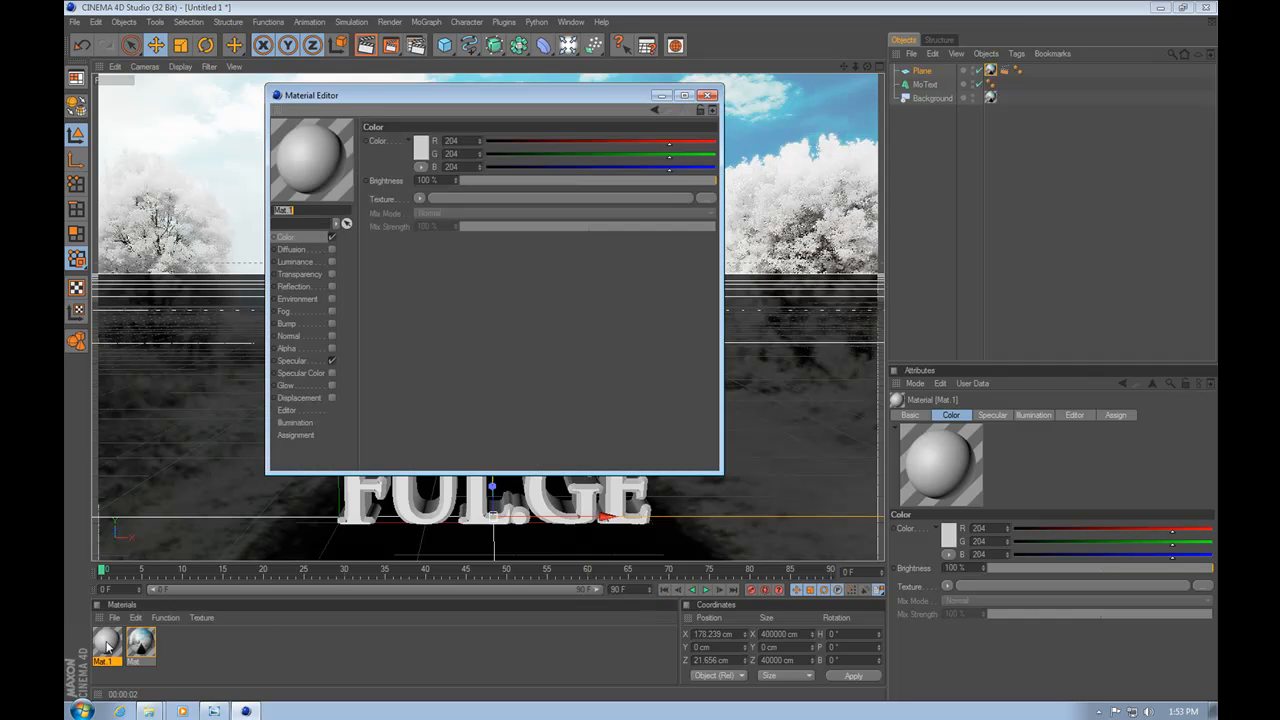
left_click_drag(546, 94, 599, 289)
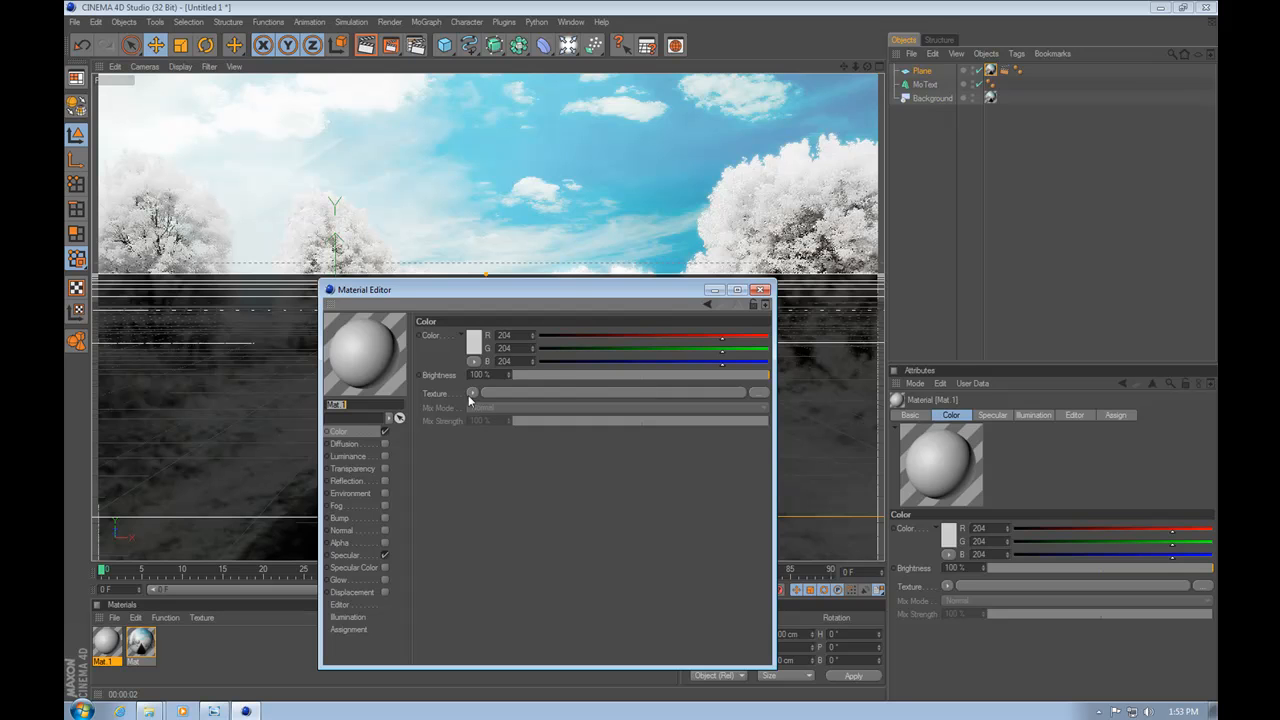
left_click(474, 347)
left_click_drag(481, 273, 565, 374)
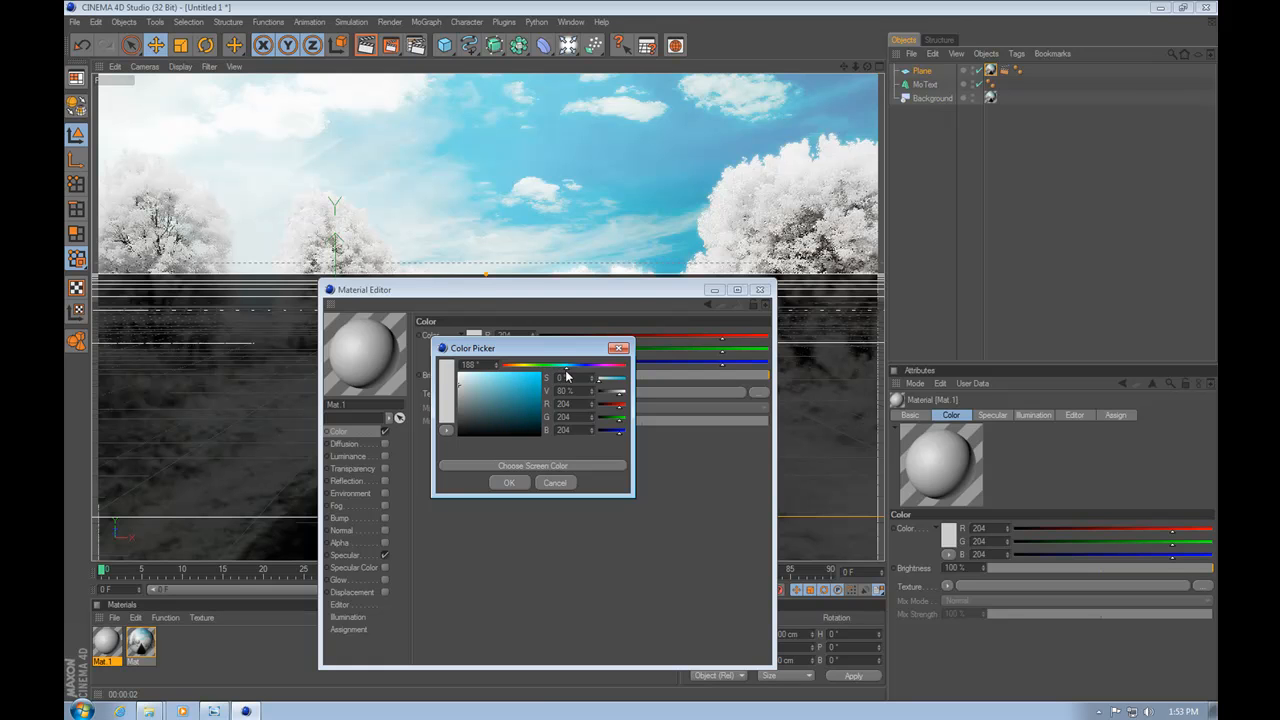
mouse_move(500, 393)
left_mouse_down()
mouse_move(487, 404)
mouse_move(514, 393)
left_mouse_up()
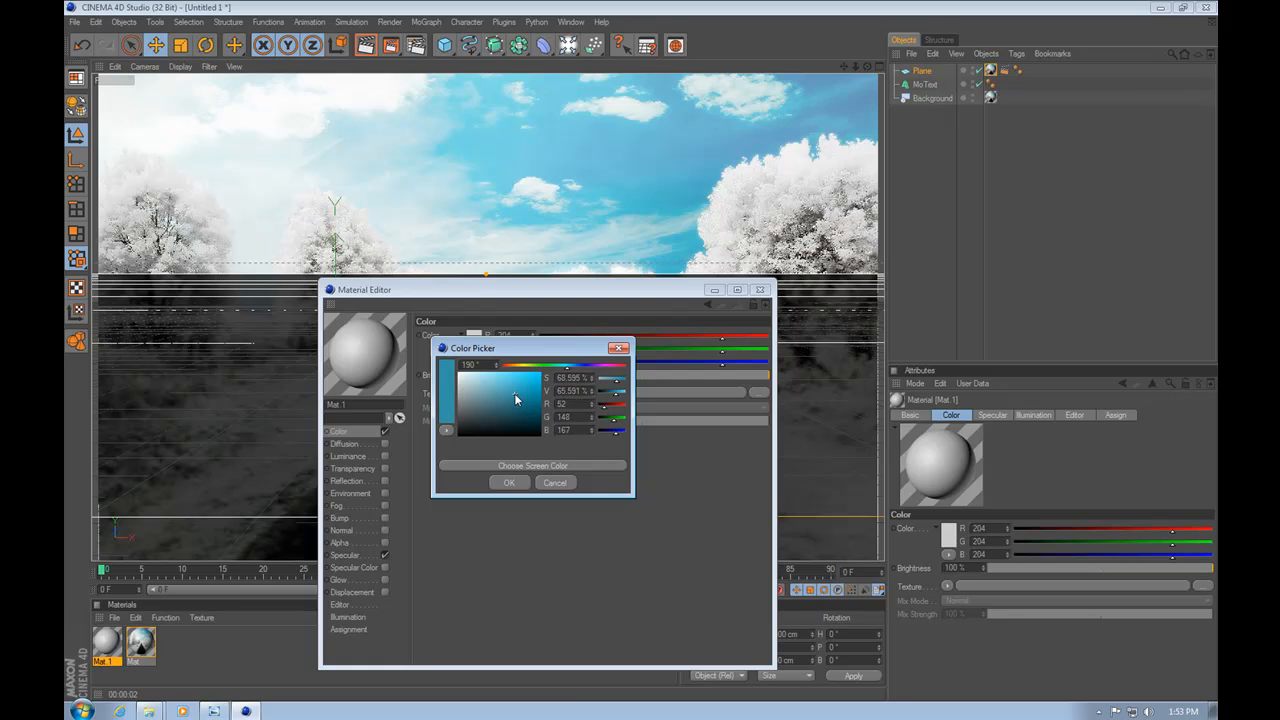
left_click(508, 482)
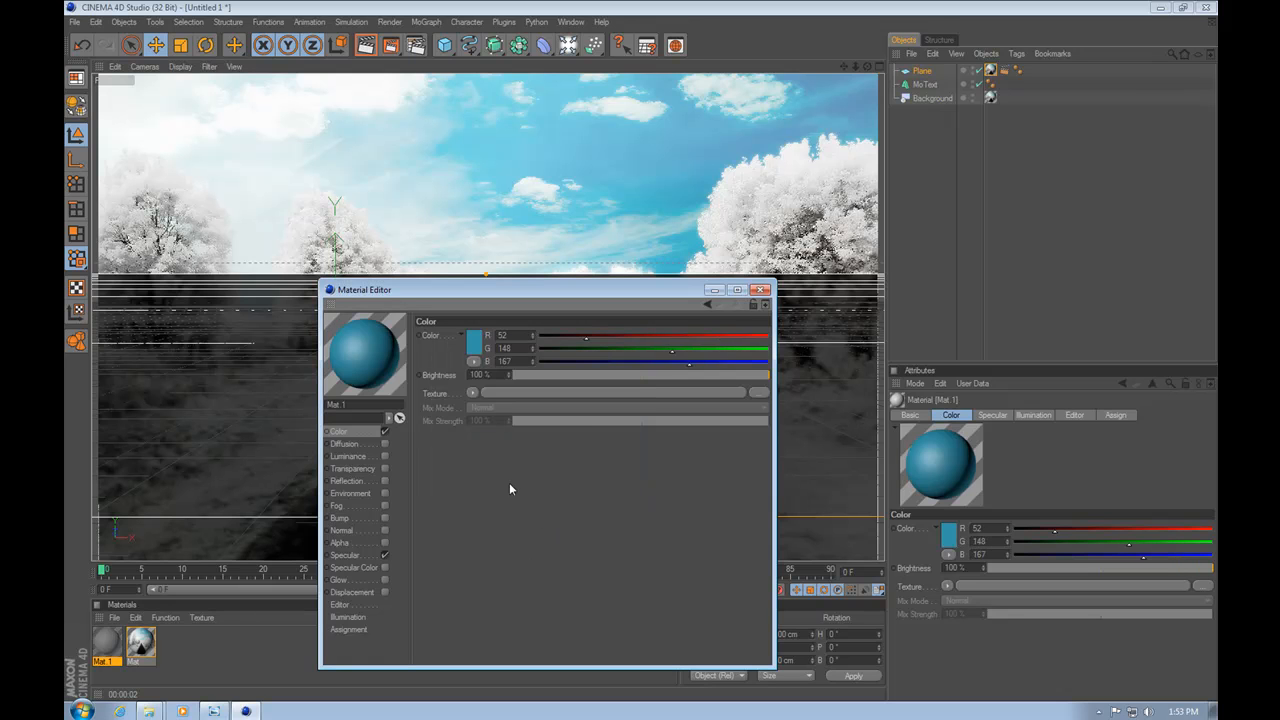
Step: Enable Reflection on the new blue material and set the reflection brightness to 40%
left_click(364, 480)
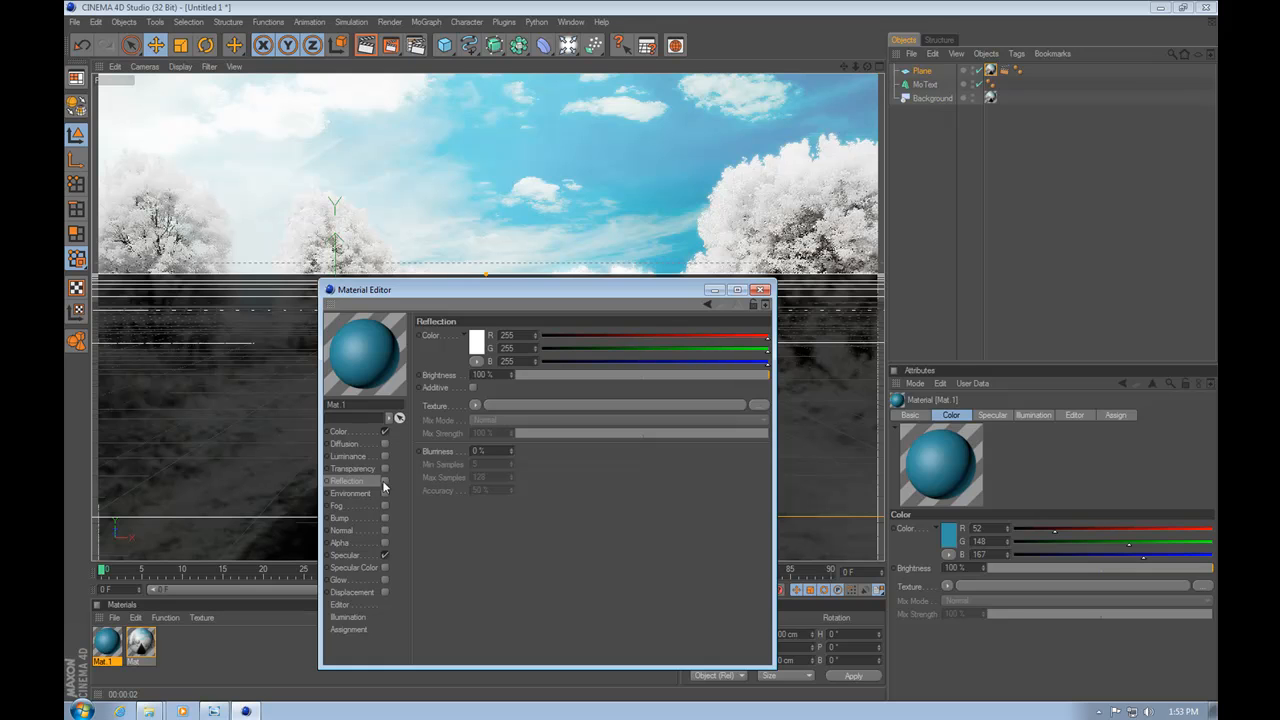
left_click(384, 481)
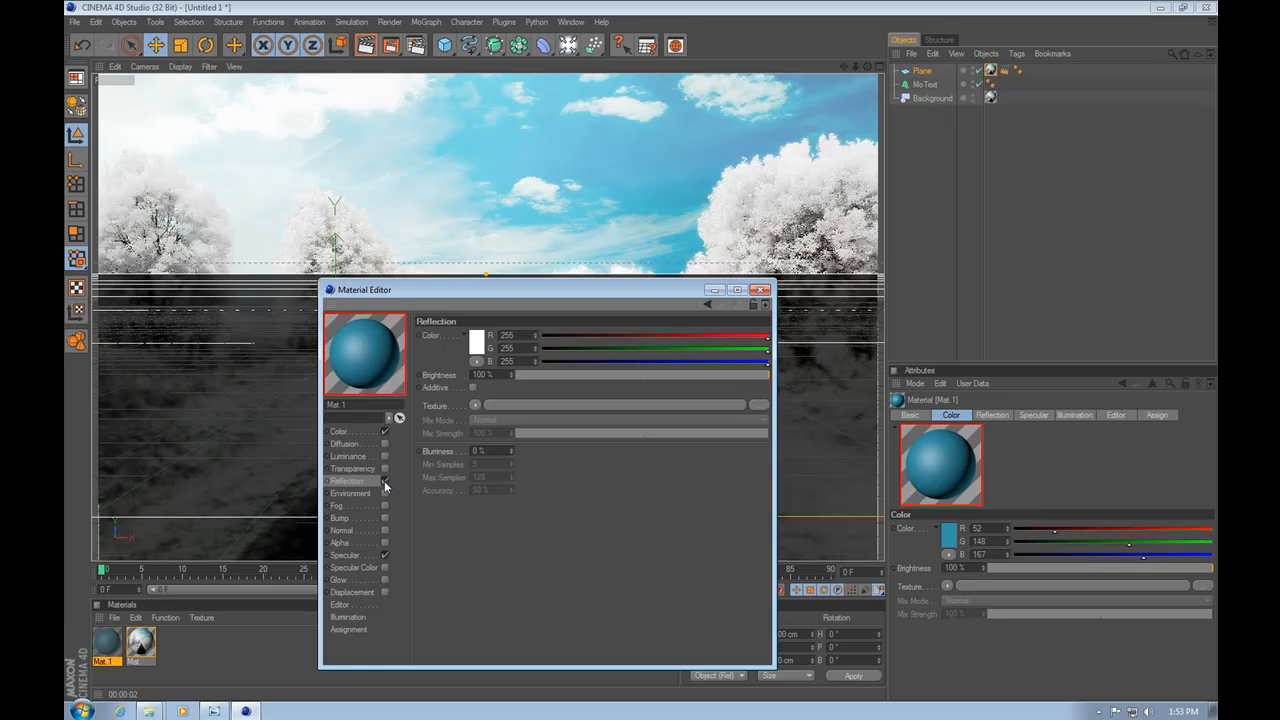
double_click(483, 374)
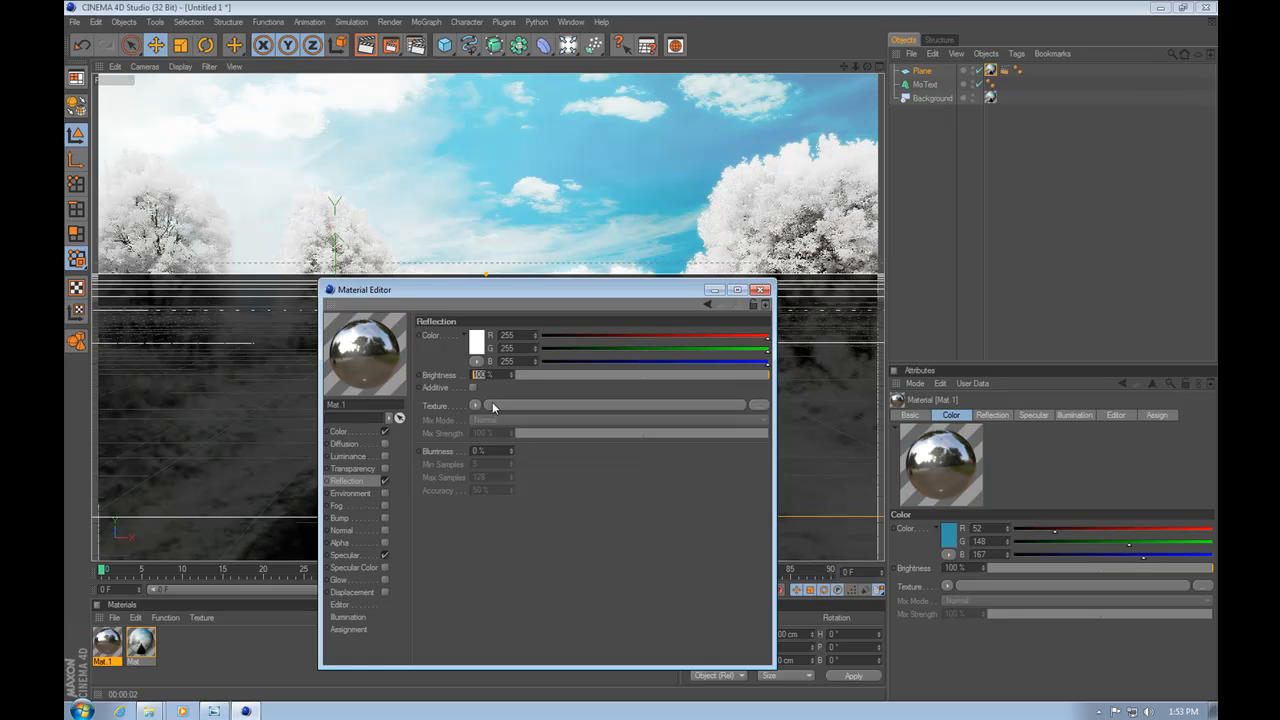
type("40")
key("Return")
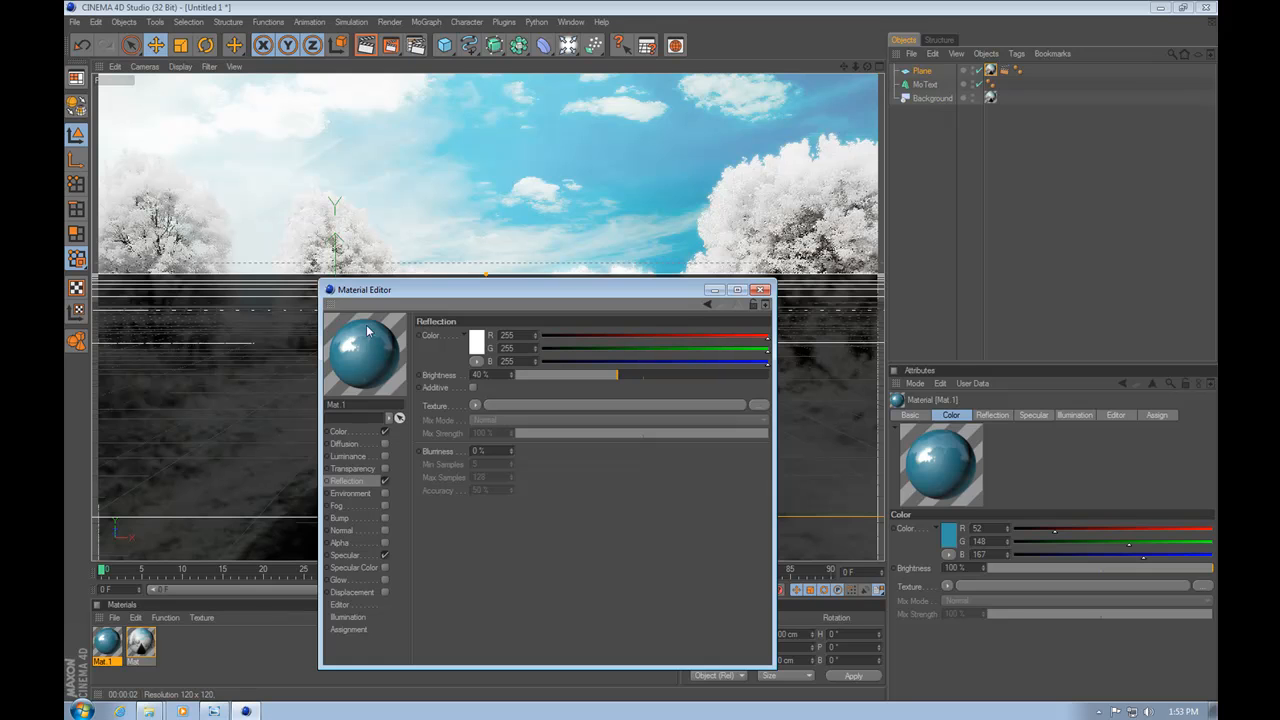
Step: Enable Environment on the blue material and set the environment color to RGB 13, 184, 211
left_click(362, 494)
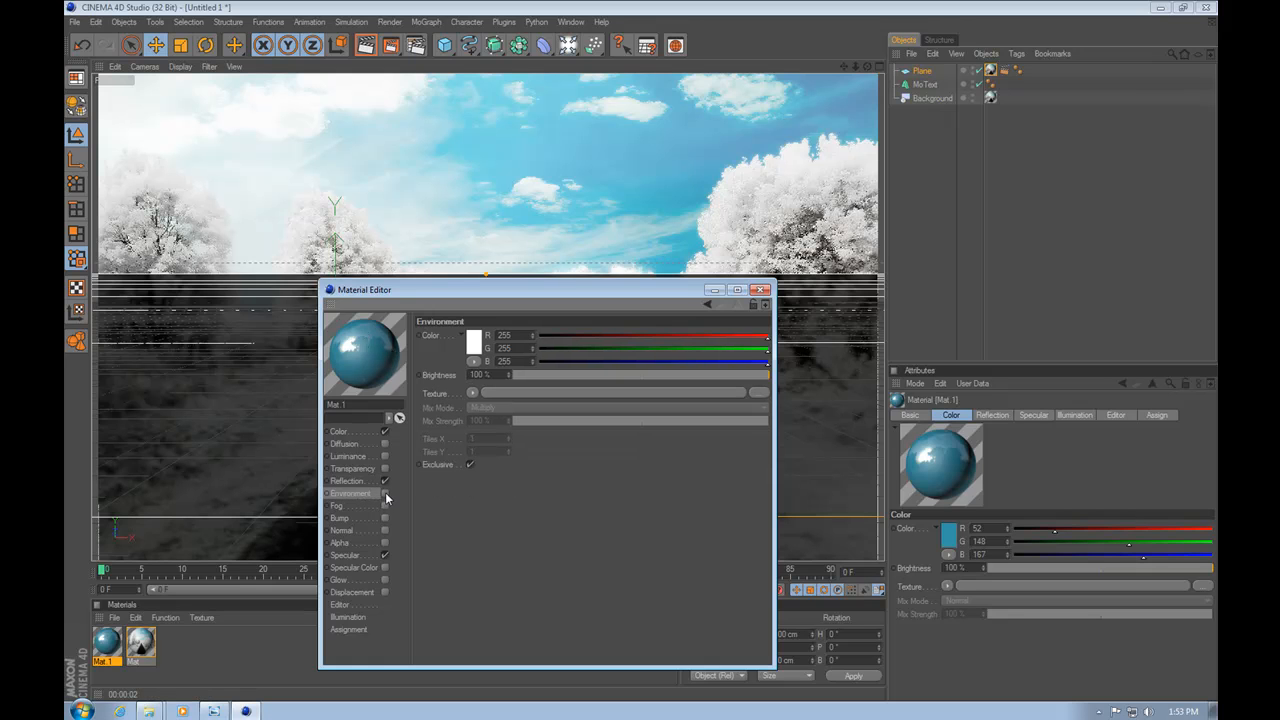
left_click(385, 493)
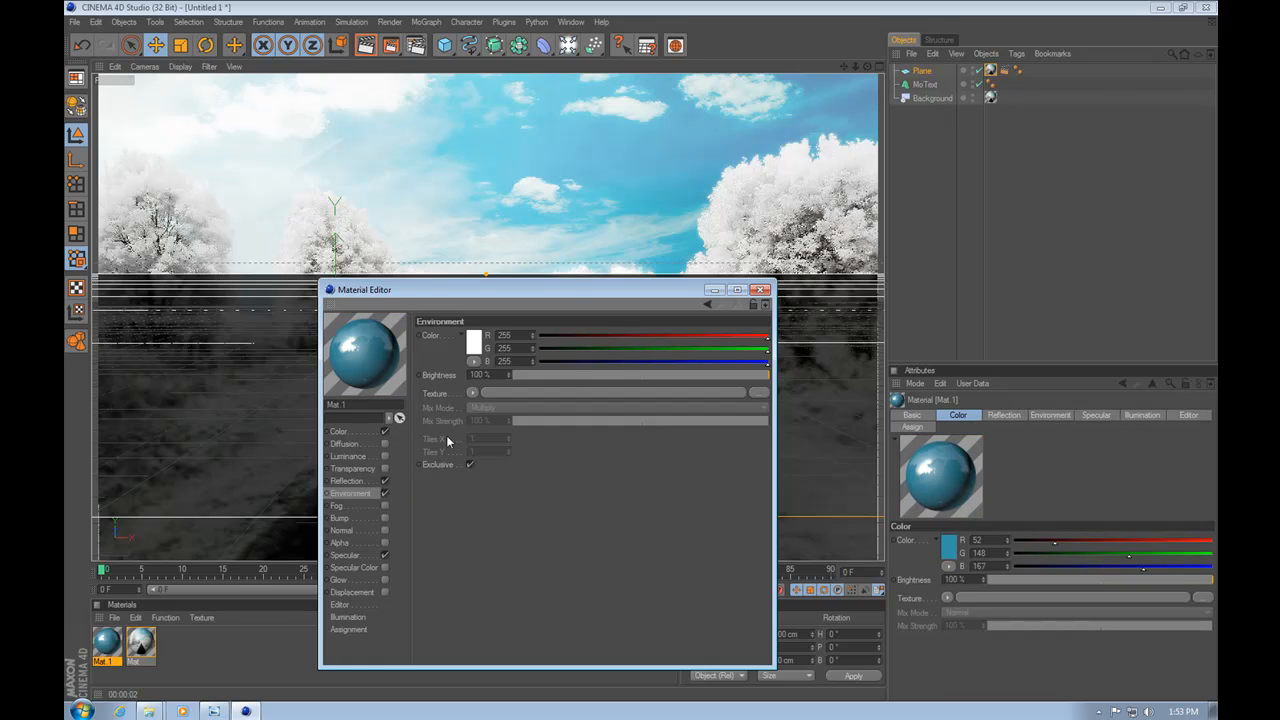
left_click(475, 343)
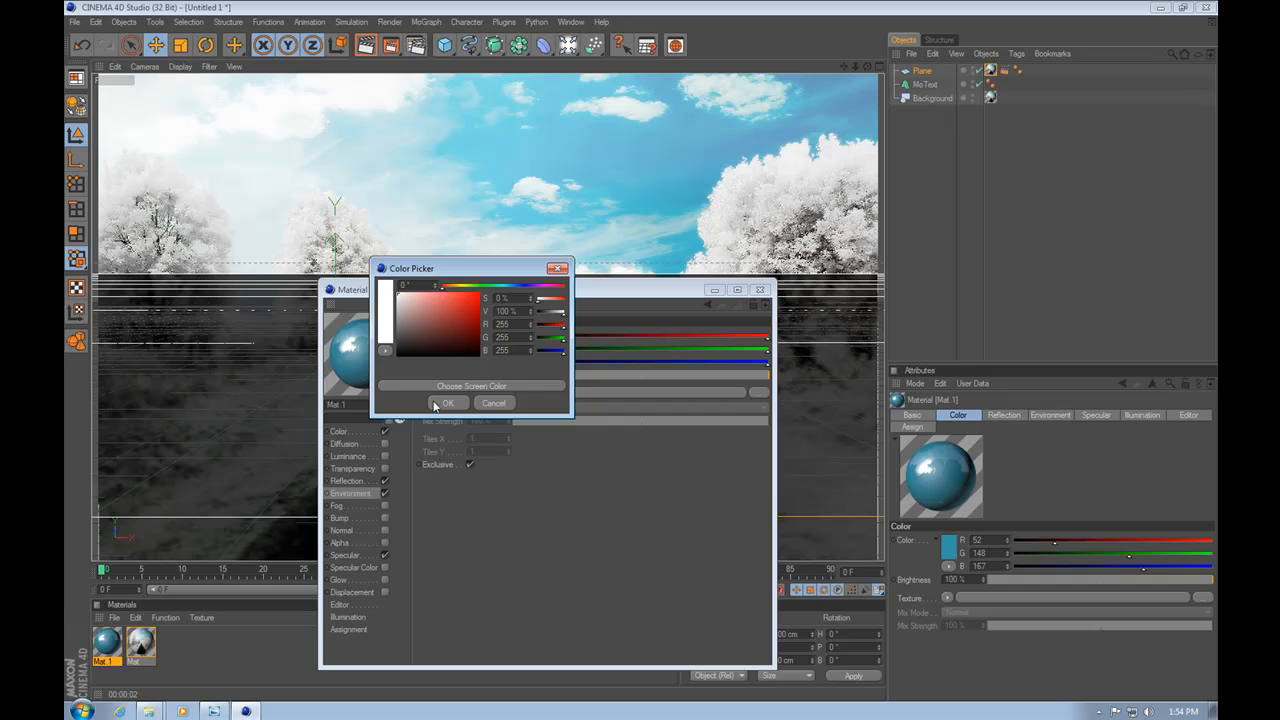
left_click(447, 402)
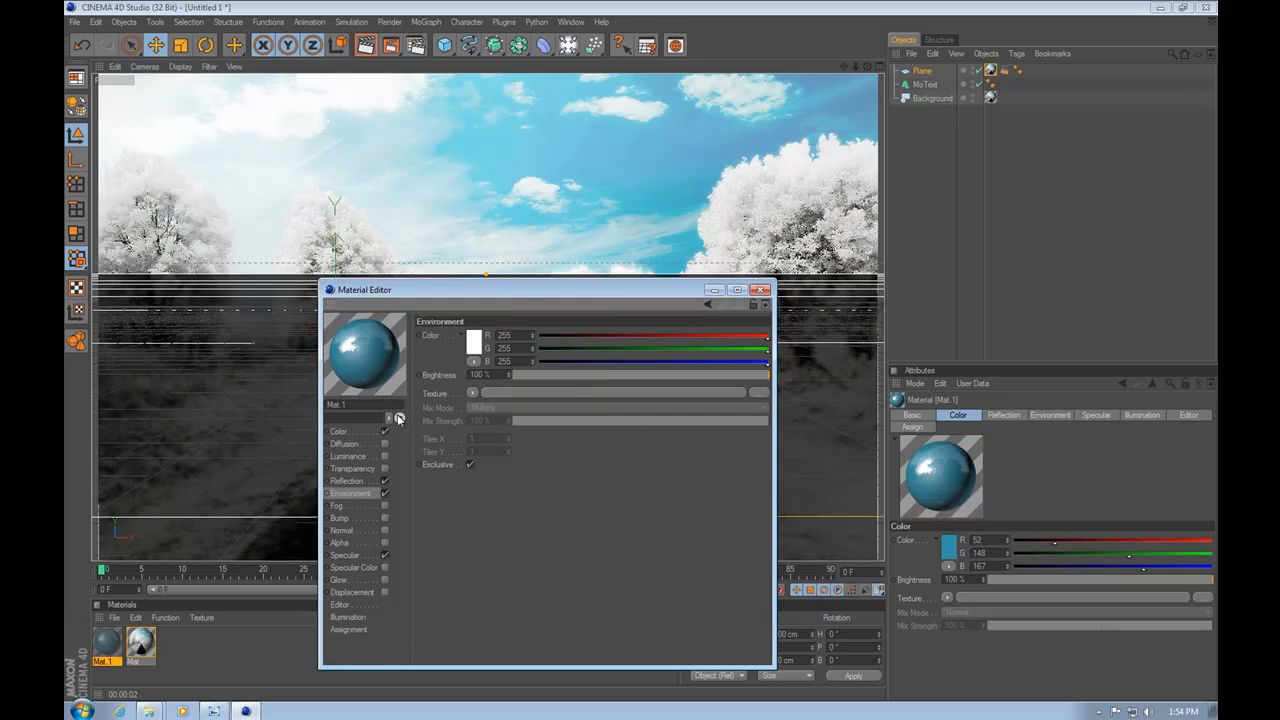
left_click(476, 344)
left_click_drag(443, 291, 478, 312)
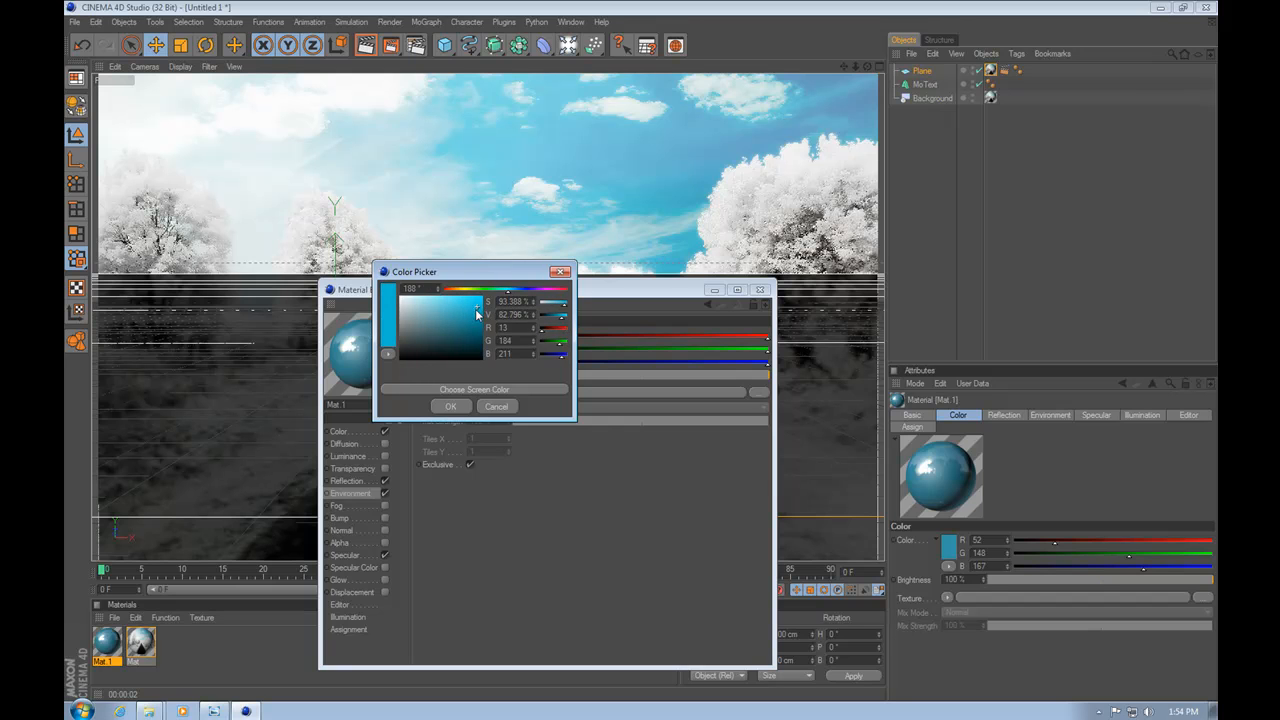
left_click(450, 406)
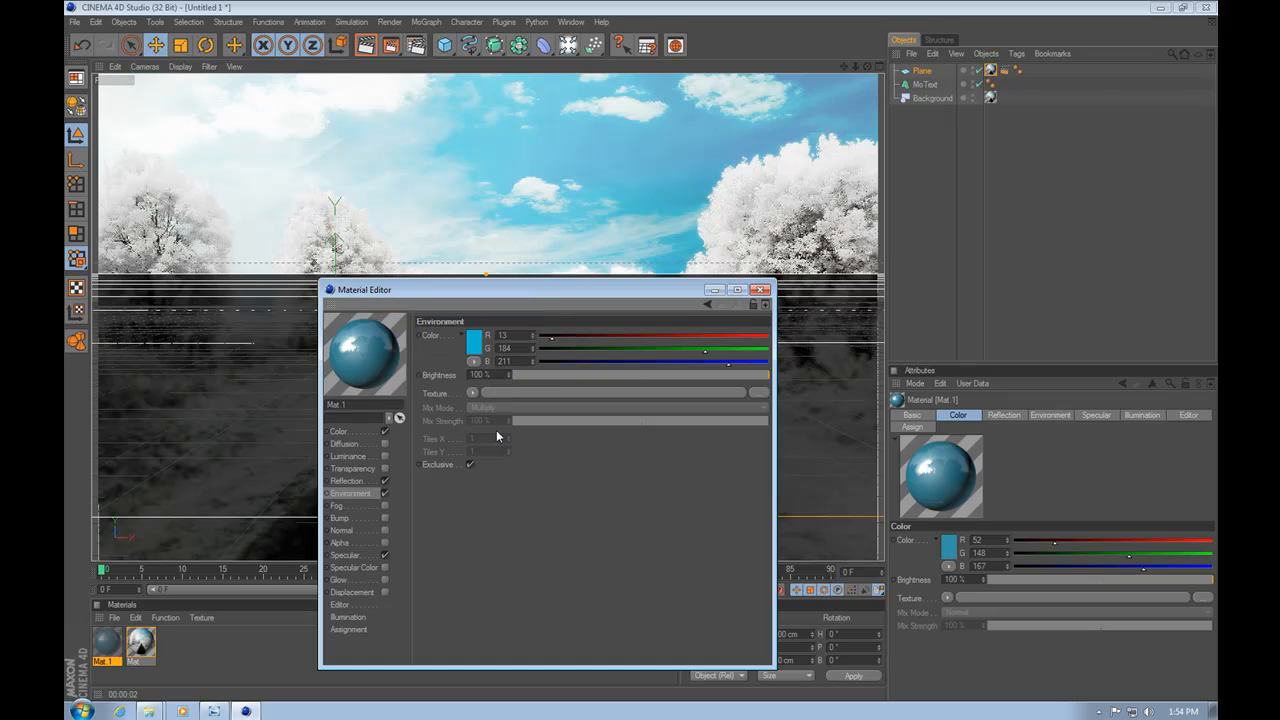
Step: Enable Specular Color on the blue material with white, RGB 255, 255, 255, and close the Material Editor
left_click(352, 567)
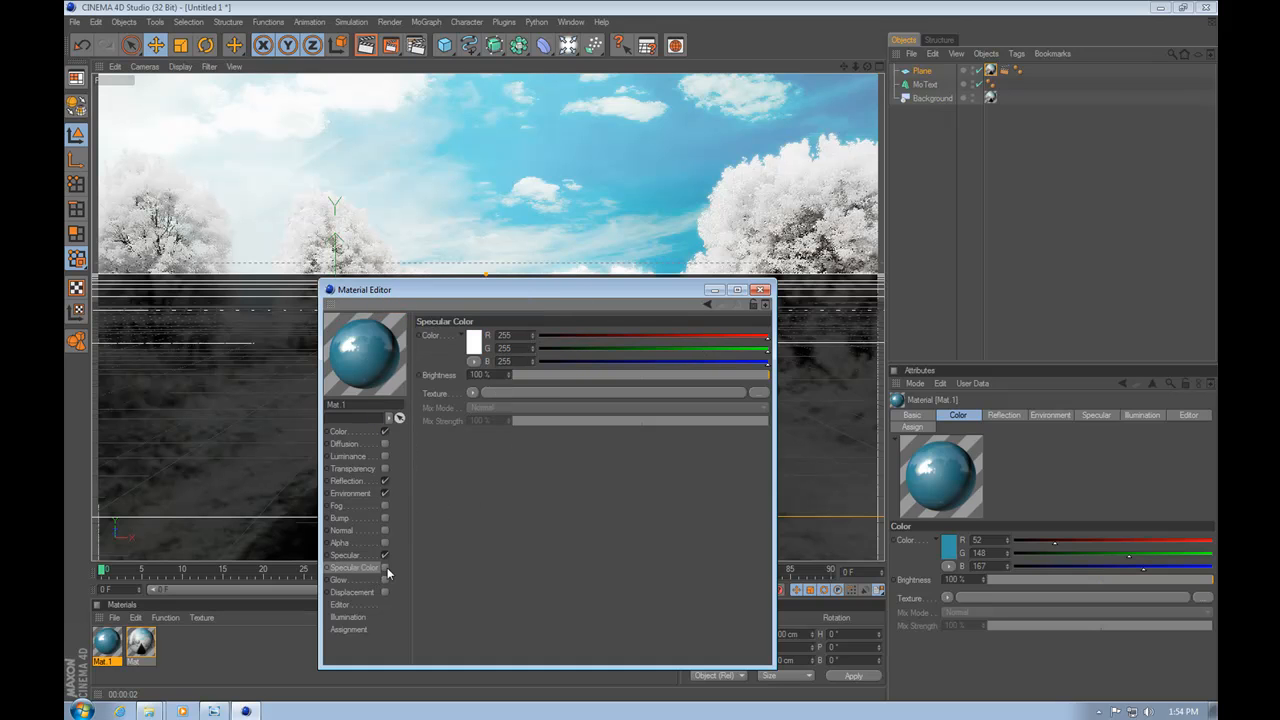
left_click(385, 567)
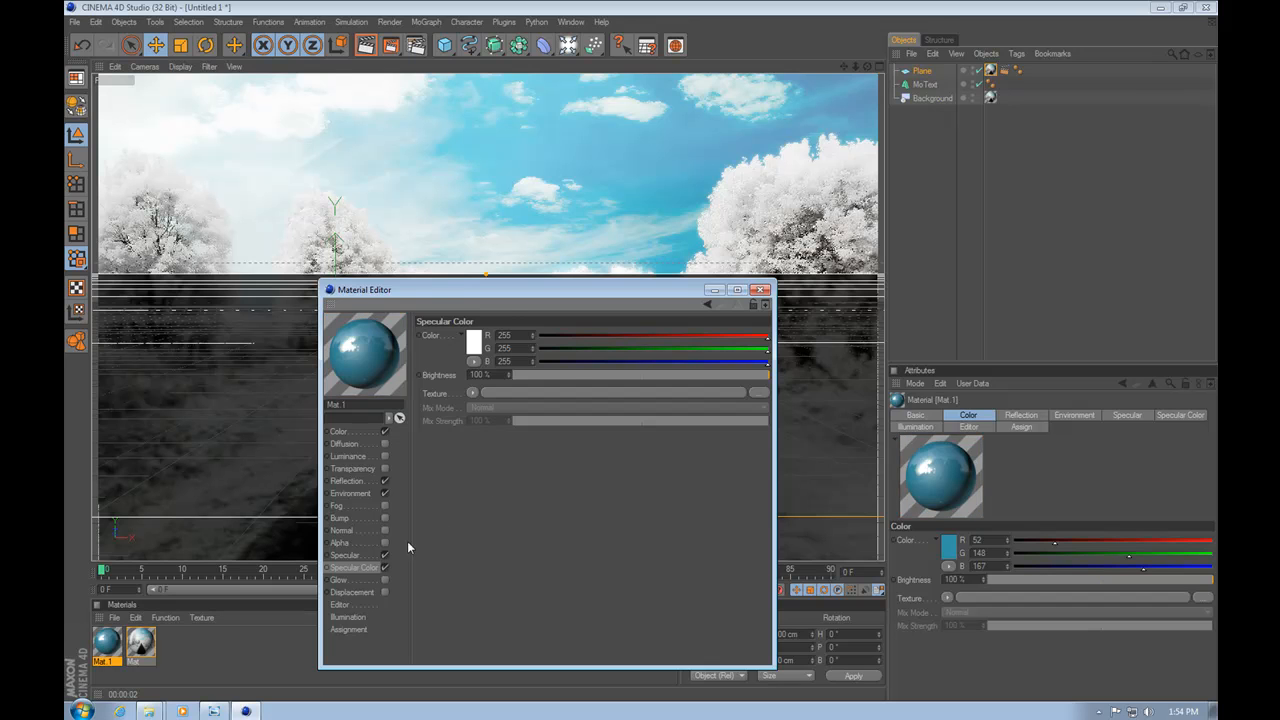
left_click(474, 343)
left_click_drag(435, 332, 394, 293)
left_click(446, 403)
left_click(760, 291)
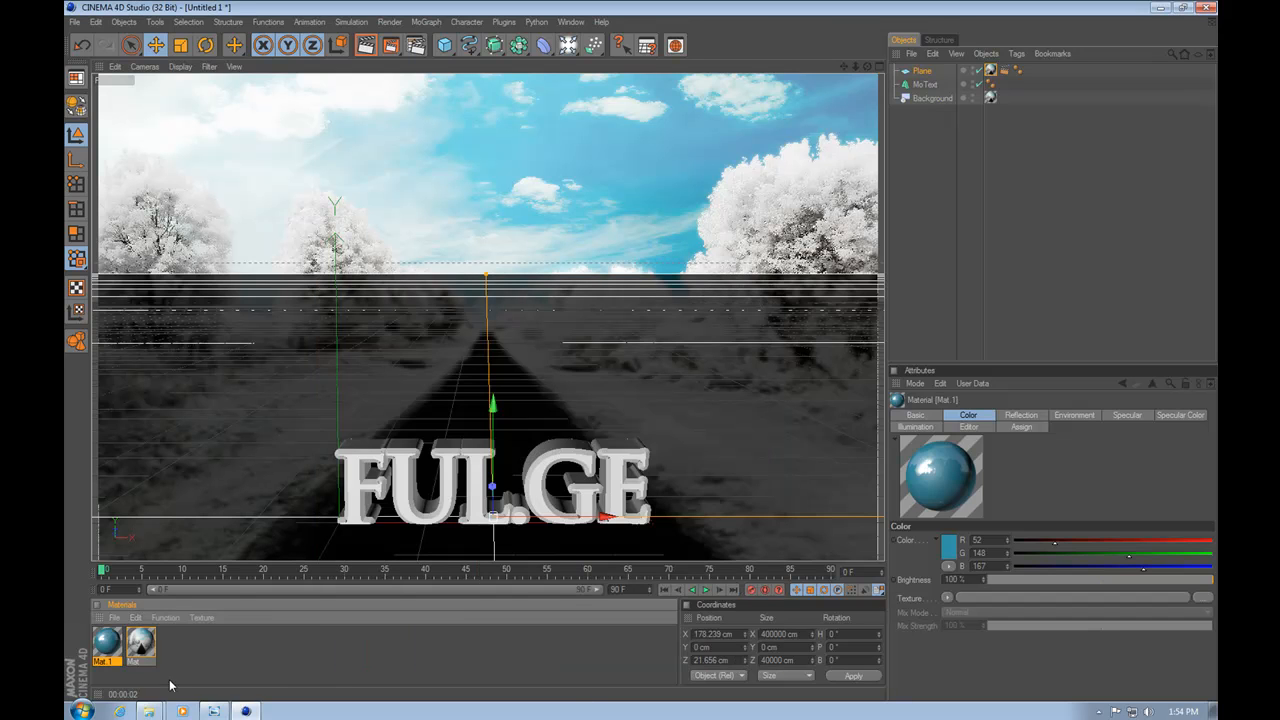
Step: Apply the blue material to the MoText instead of the plane and render the viewport to check the text
left_click_drag(105, 650, 923, 74)
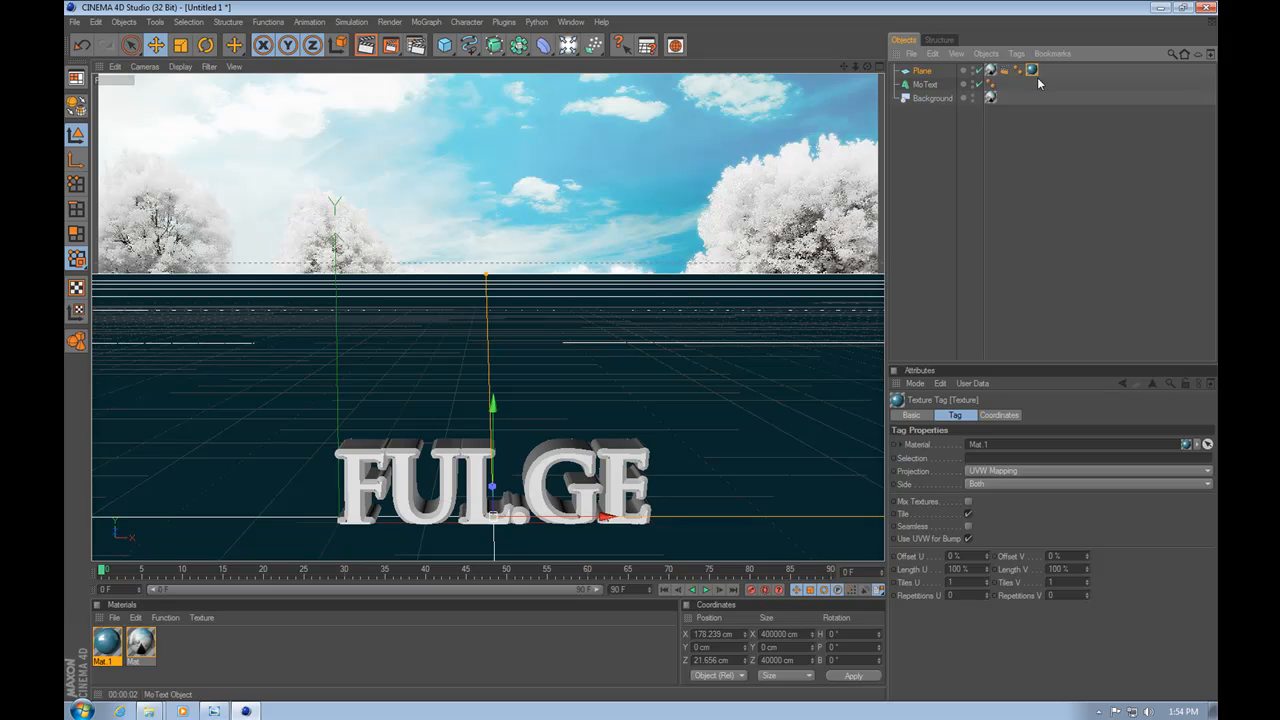
key("Delete")
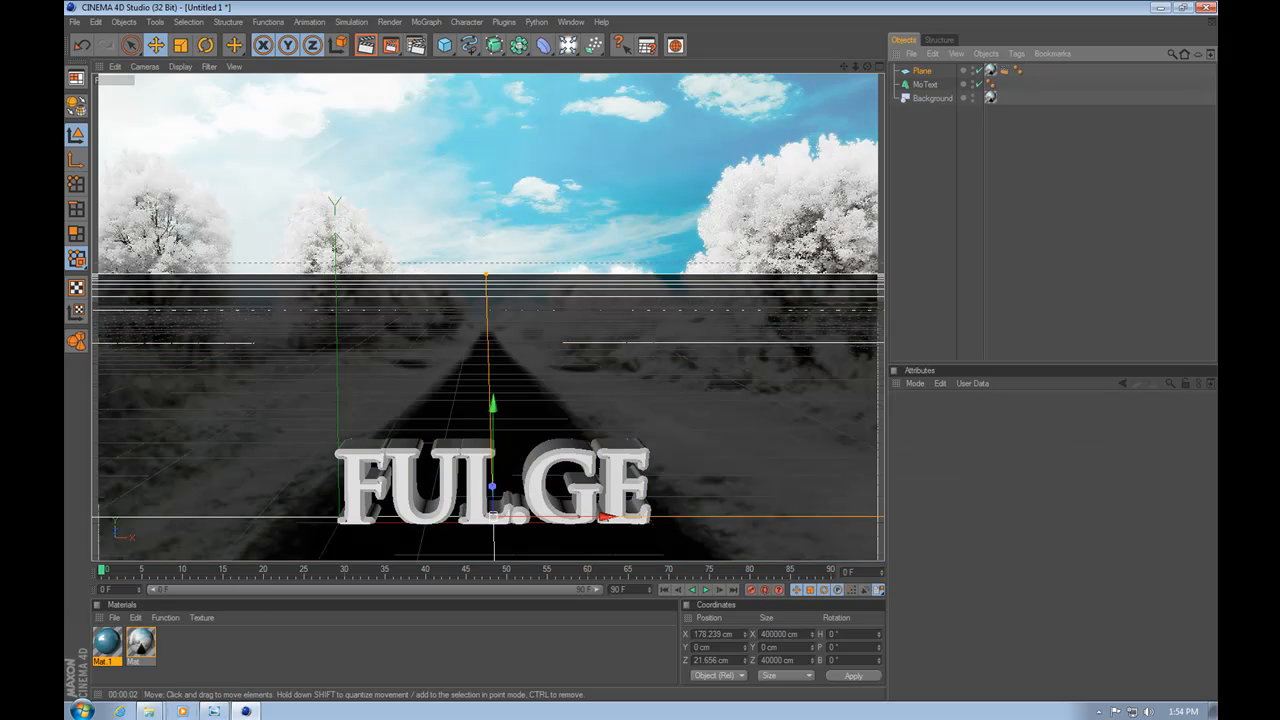
left_click_drag(118, 652, 926, 84)
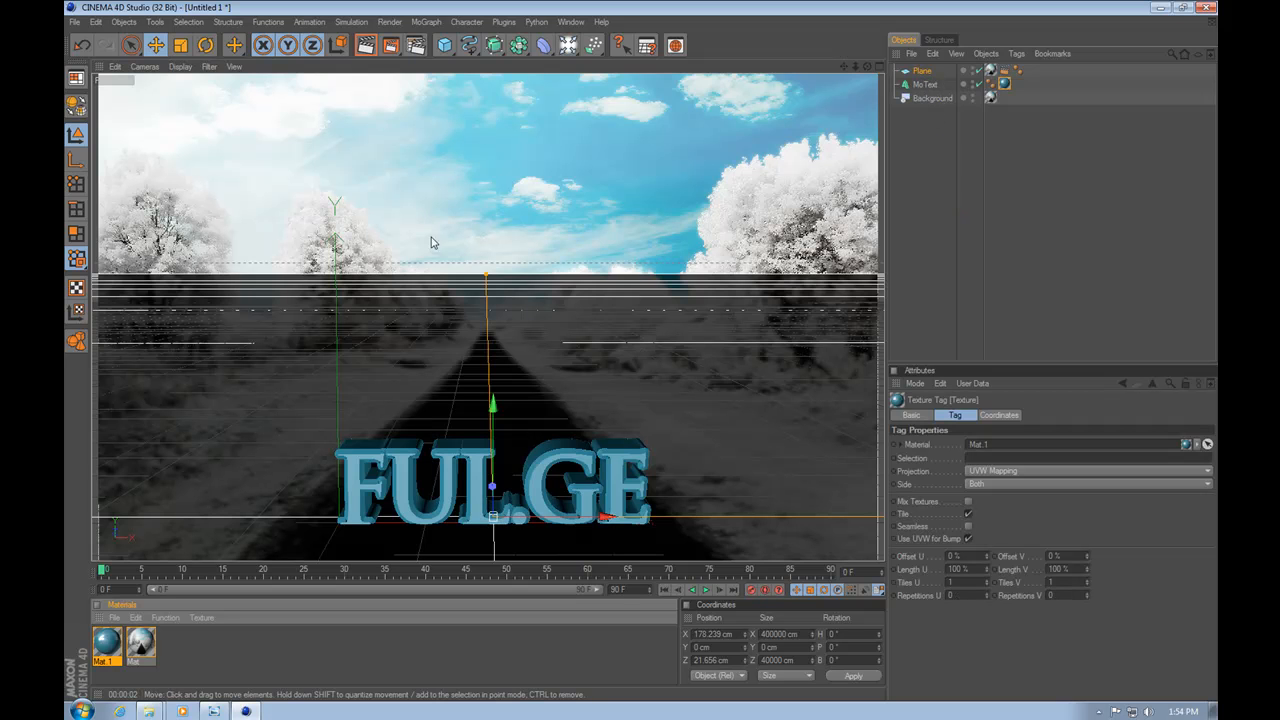
left_click(365, 45)
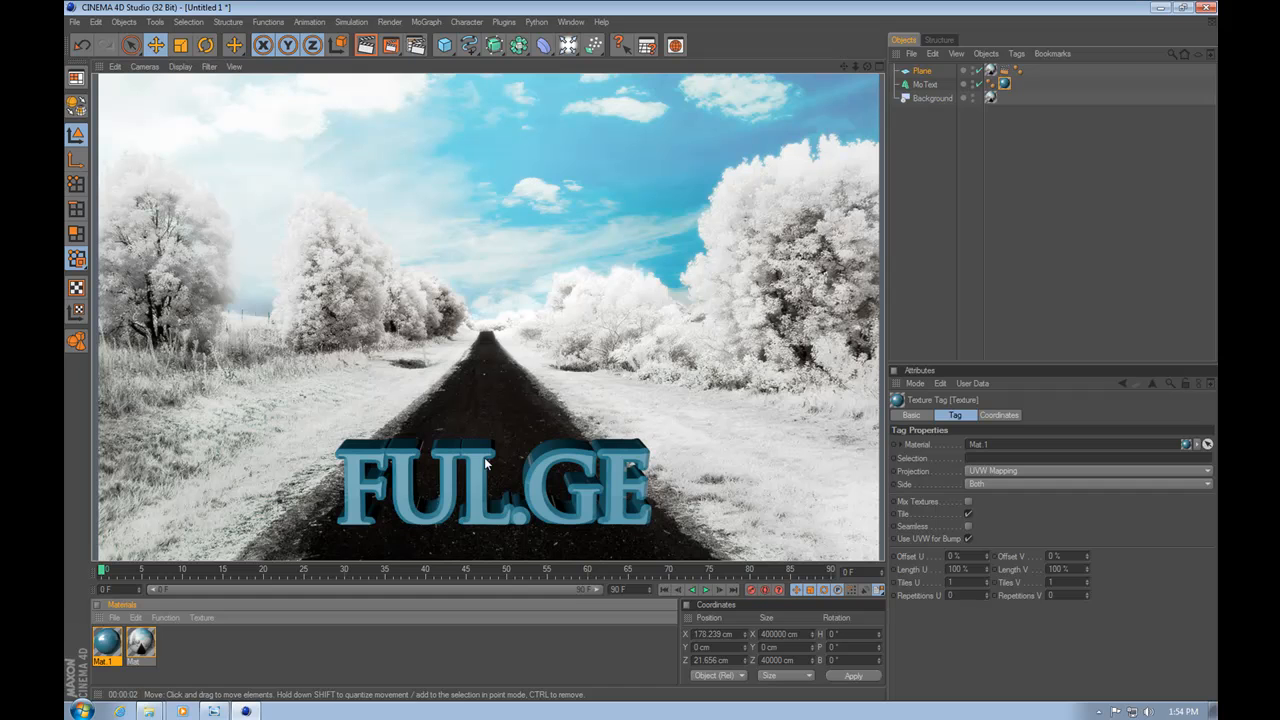
left_click(927, 171)
Step: Change the blue material's environment color to a paler, less saturated blue and render the viewport to check the text
left_click(107, 645)
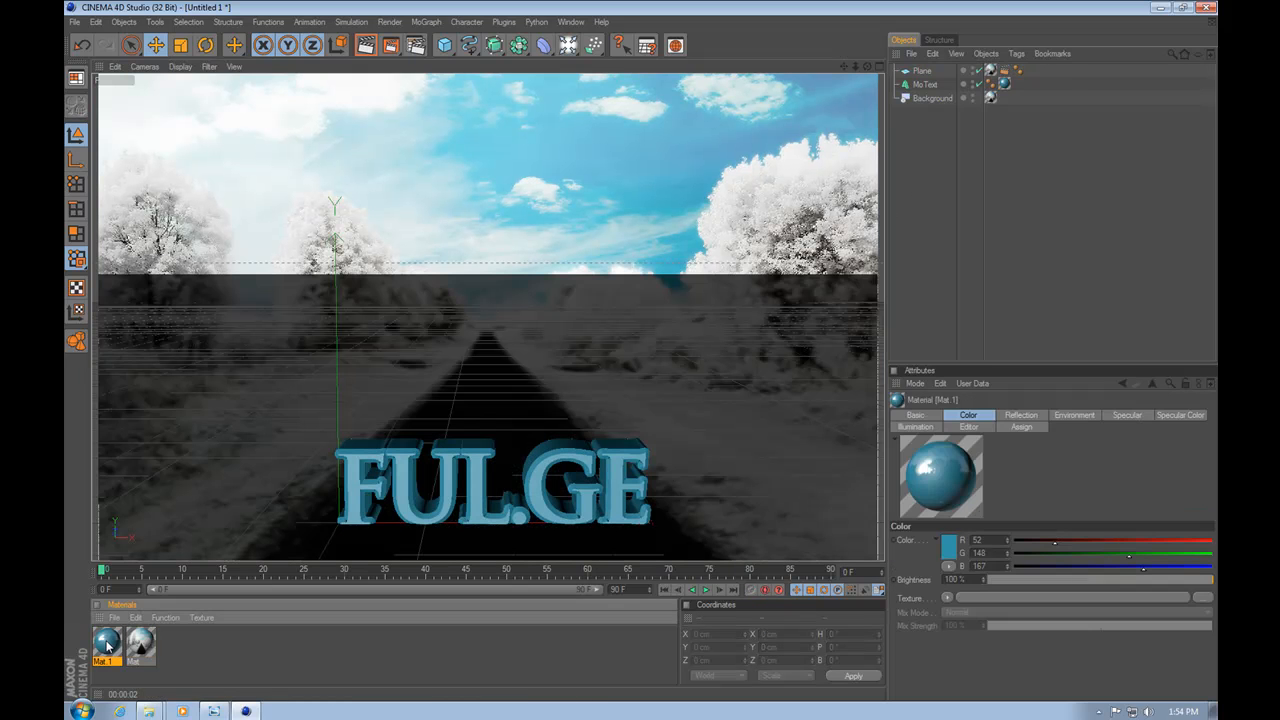
double_click(107, 645)
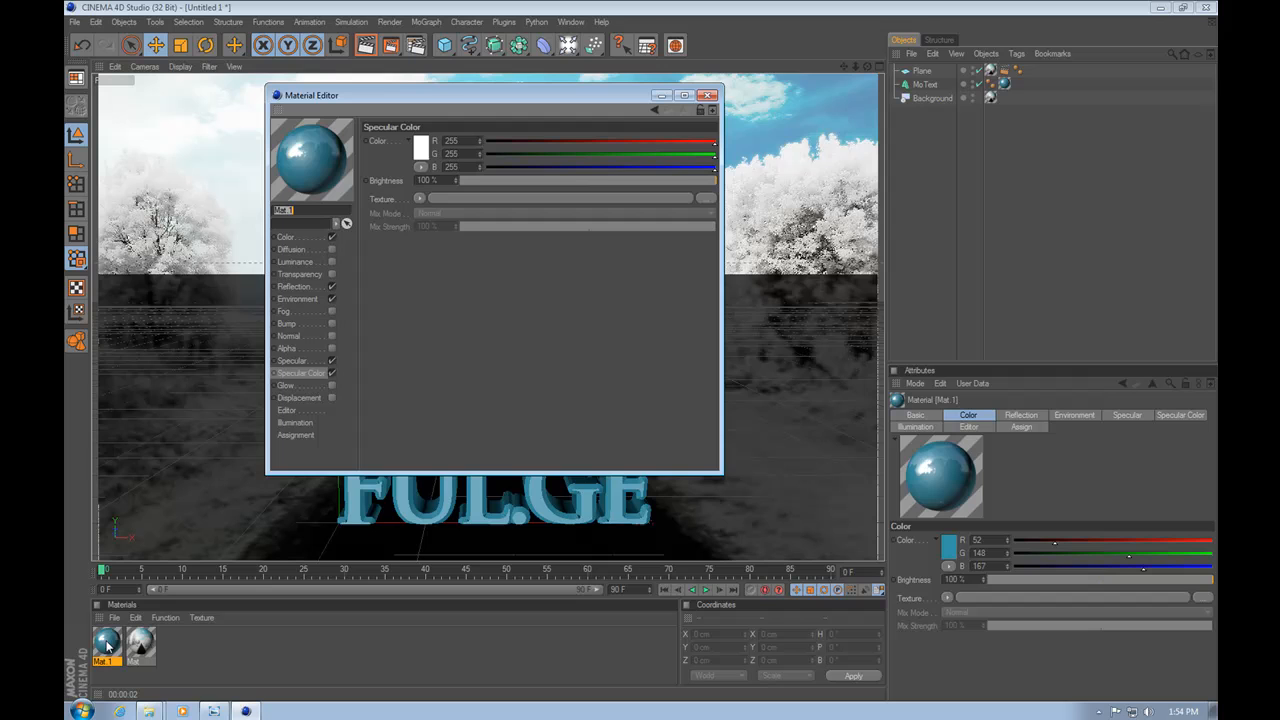
left_click(298, 361)
left_click(298, 299)
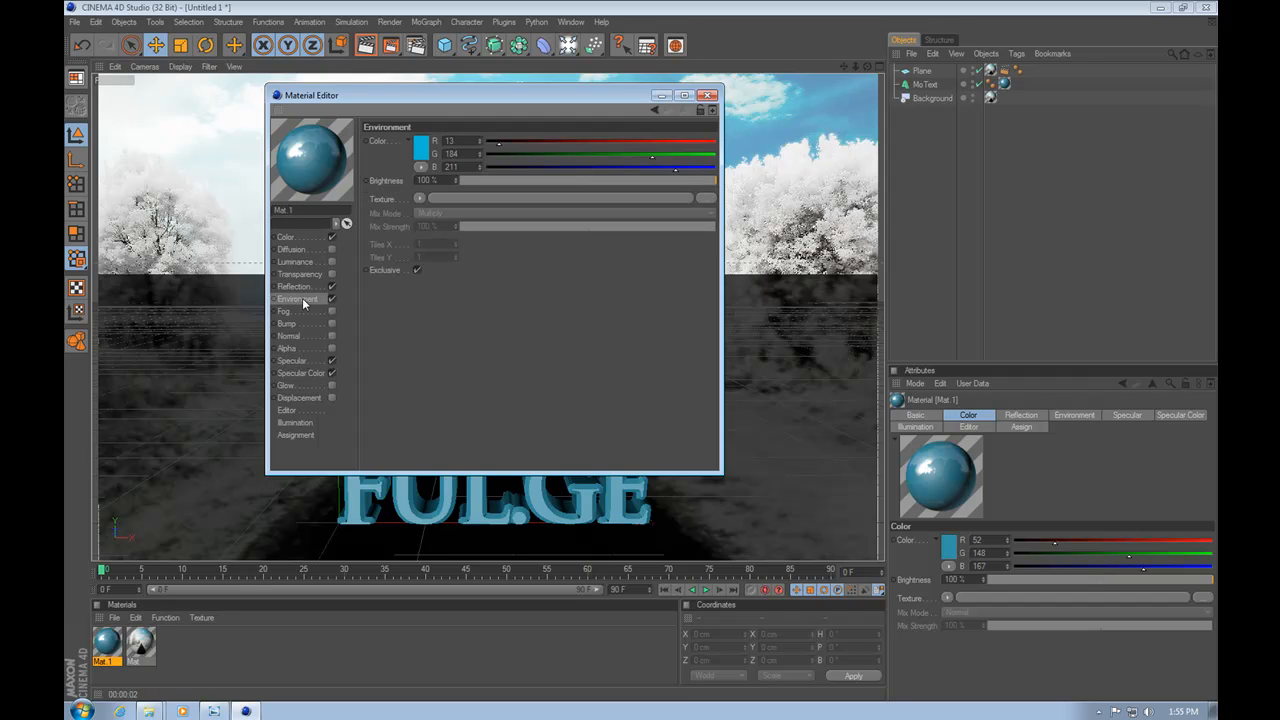
left_click(421, 147)
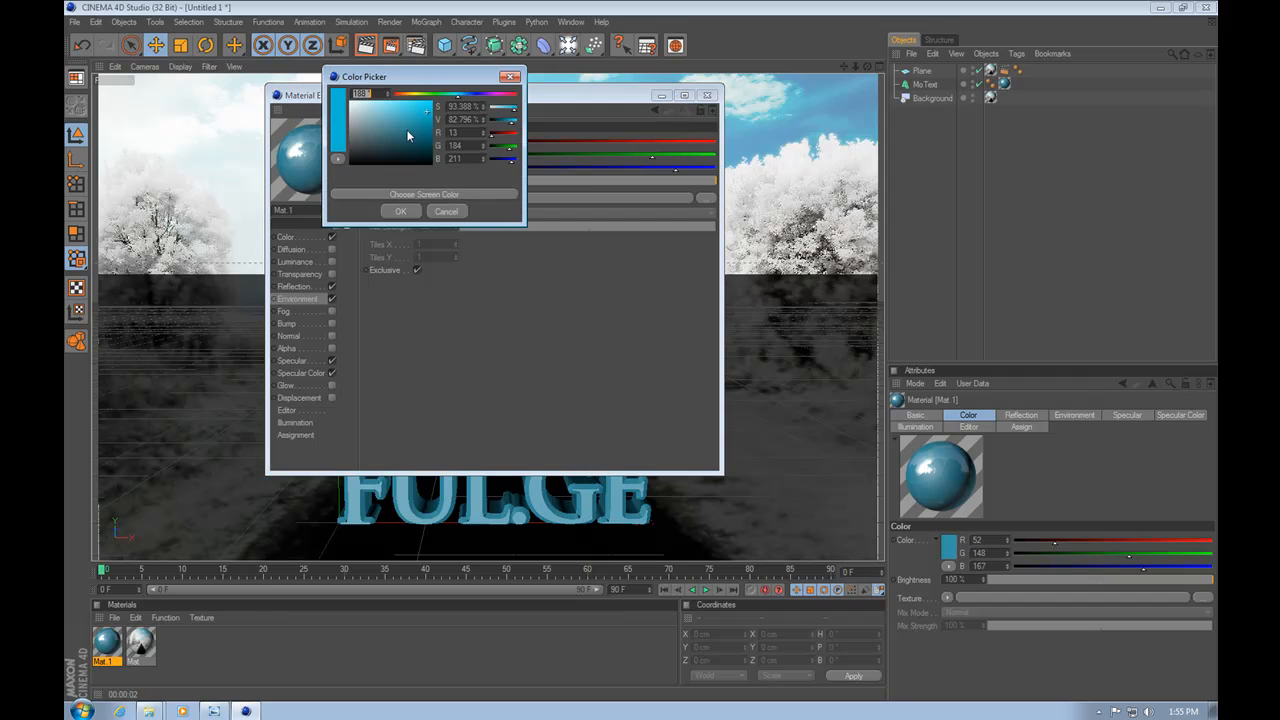
left_click_drag(425, 110, 384, 117)
left_click(397, 212)
left_click(707, 96)
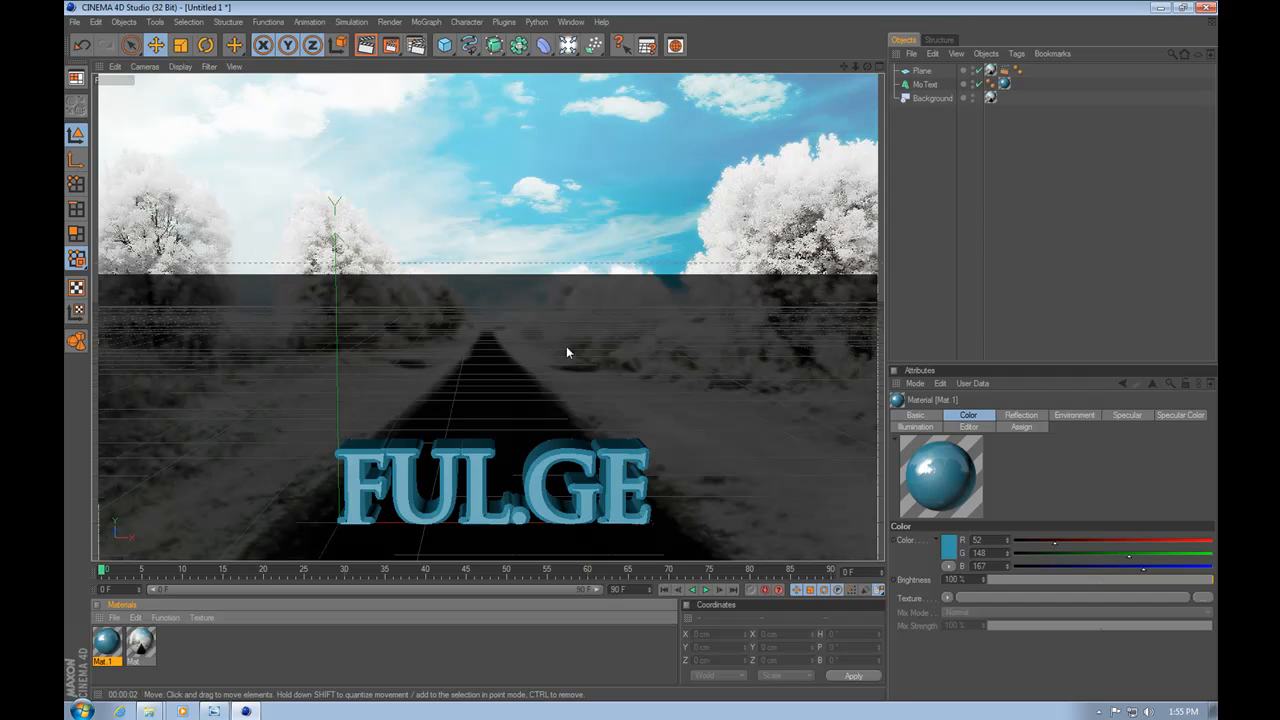
key("ctrl+r")
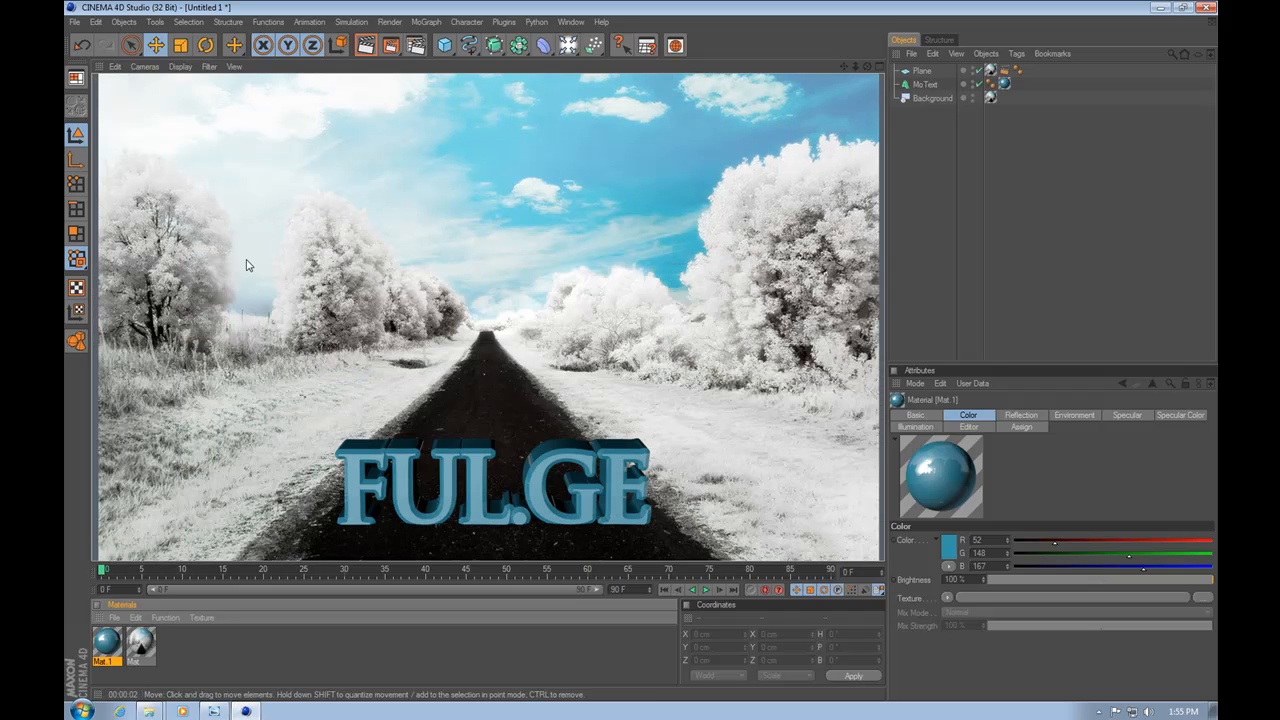
left_click(925, 182)
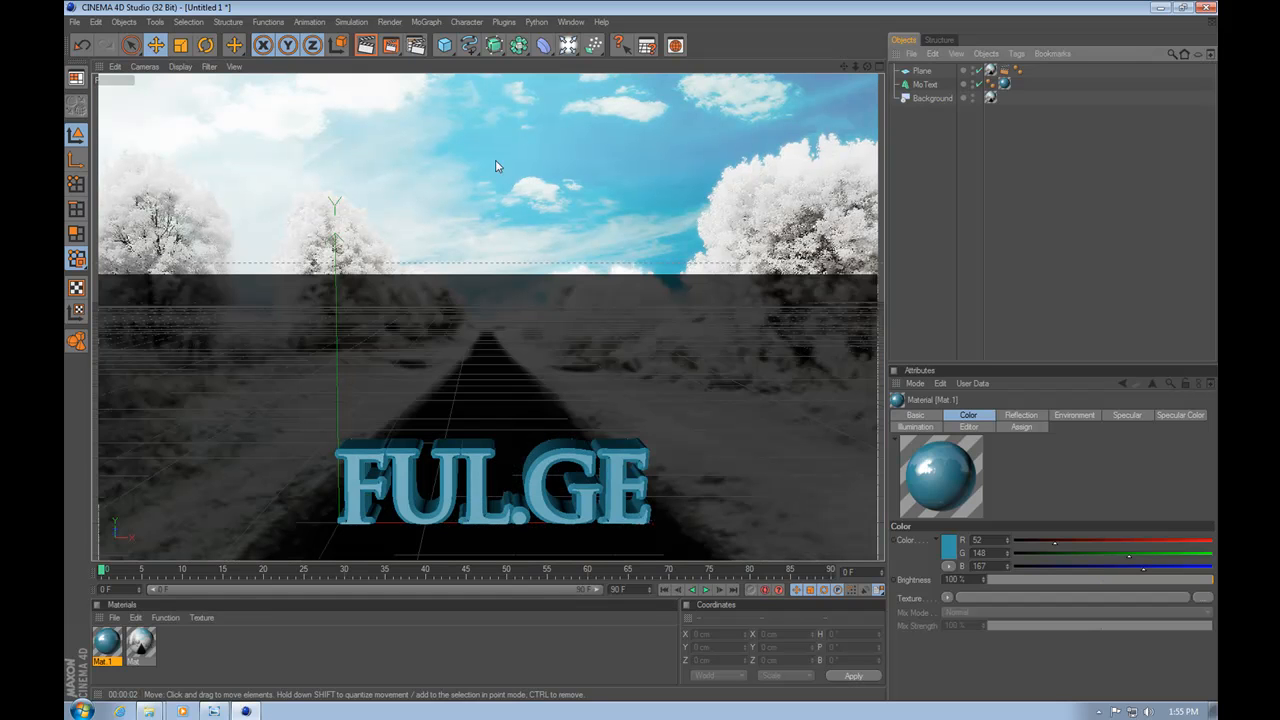
Step: Add an Omni light and move it up beyond the text's left side, to about X -128, Y 448, Z -259 cm
left_click(567, 45)
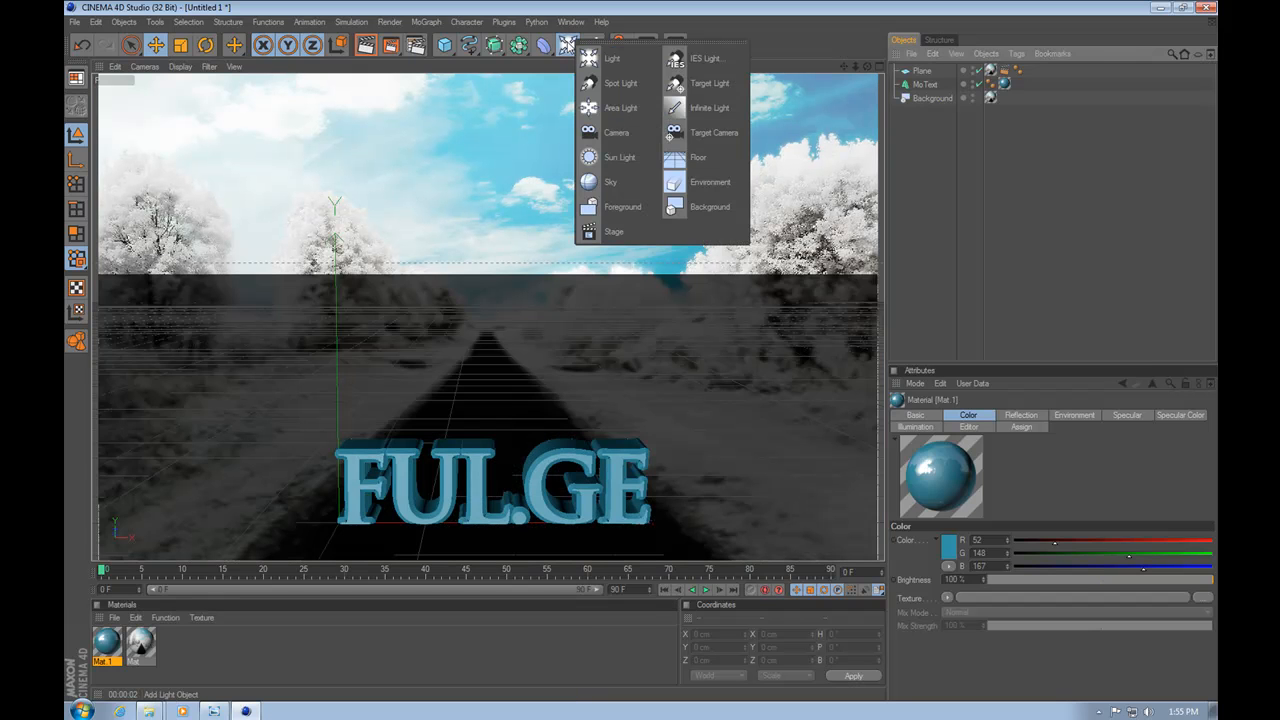
left_click(613, 61)
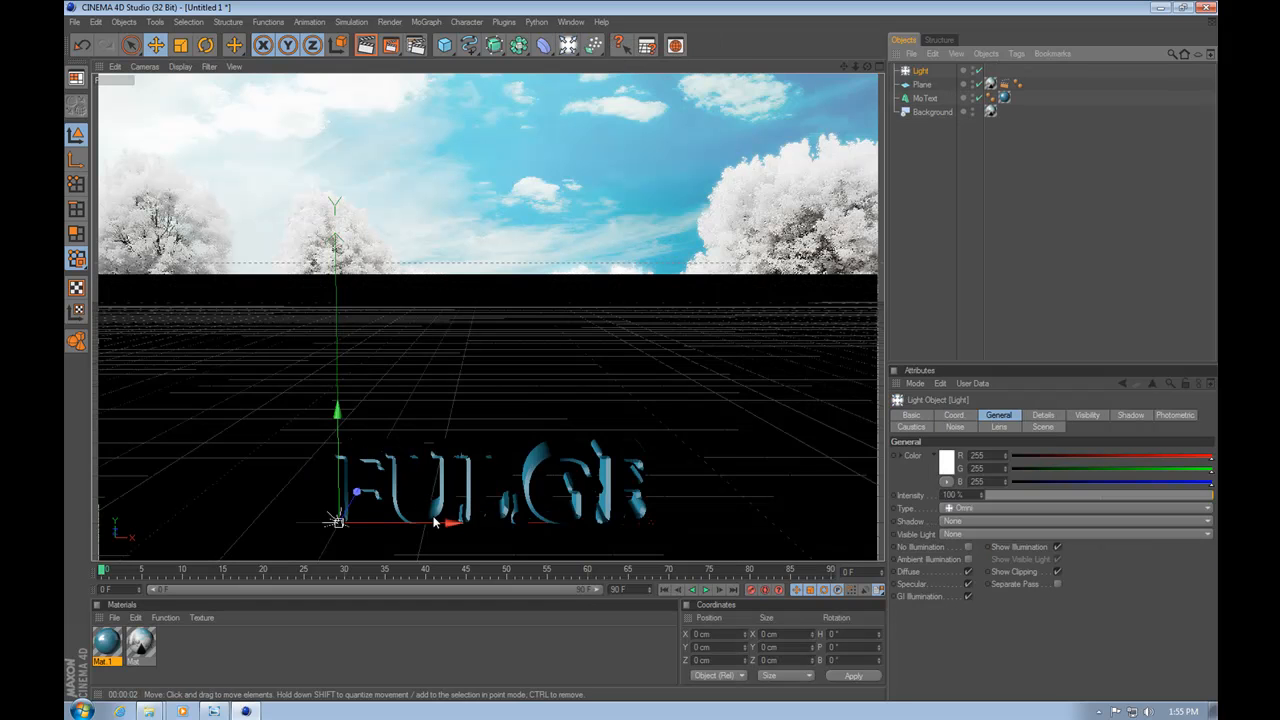
left_click_drag(451, 524, 582, 524)
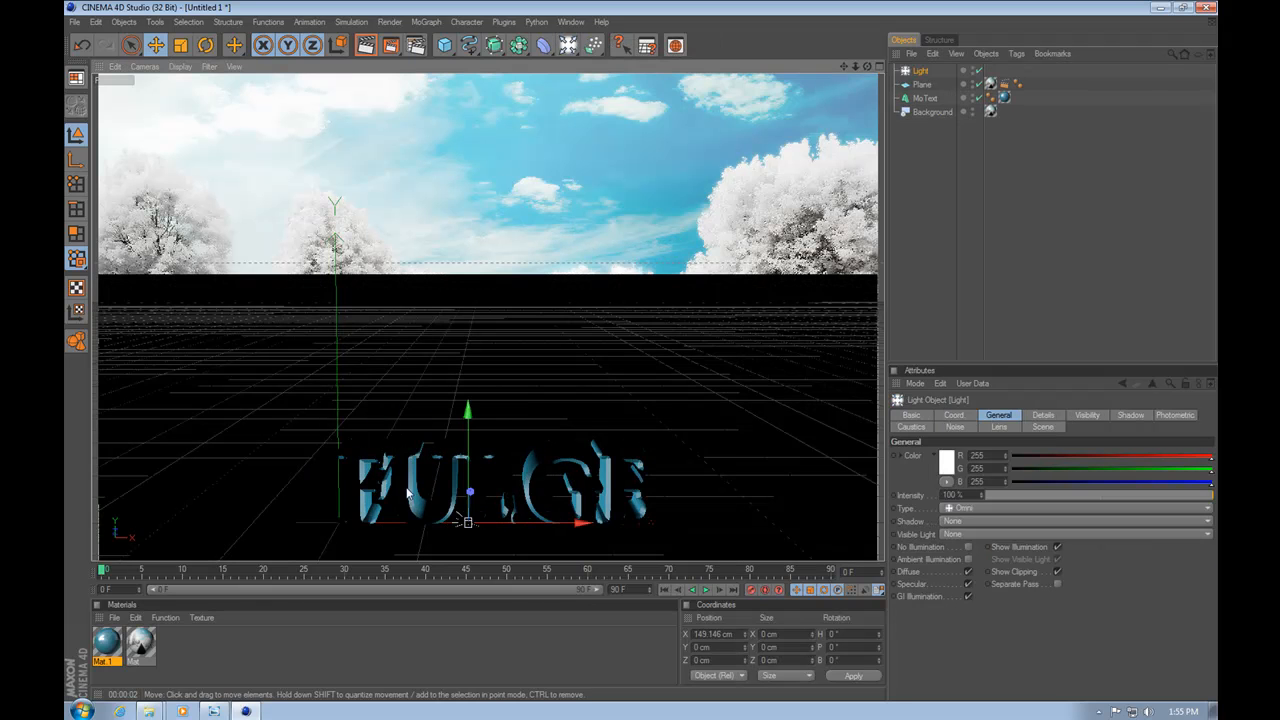
left_click_drag(466, 521, 153, 96)
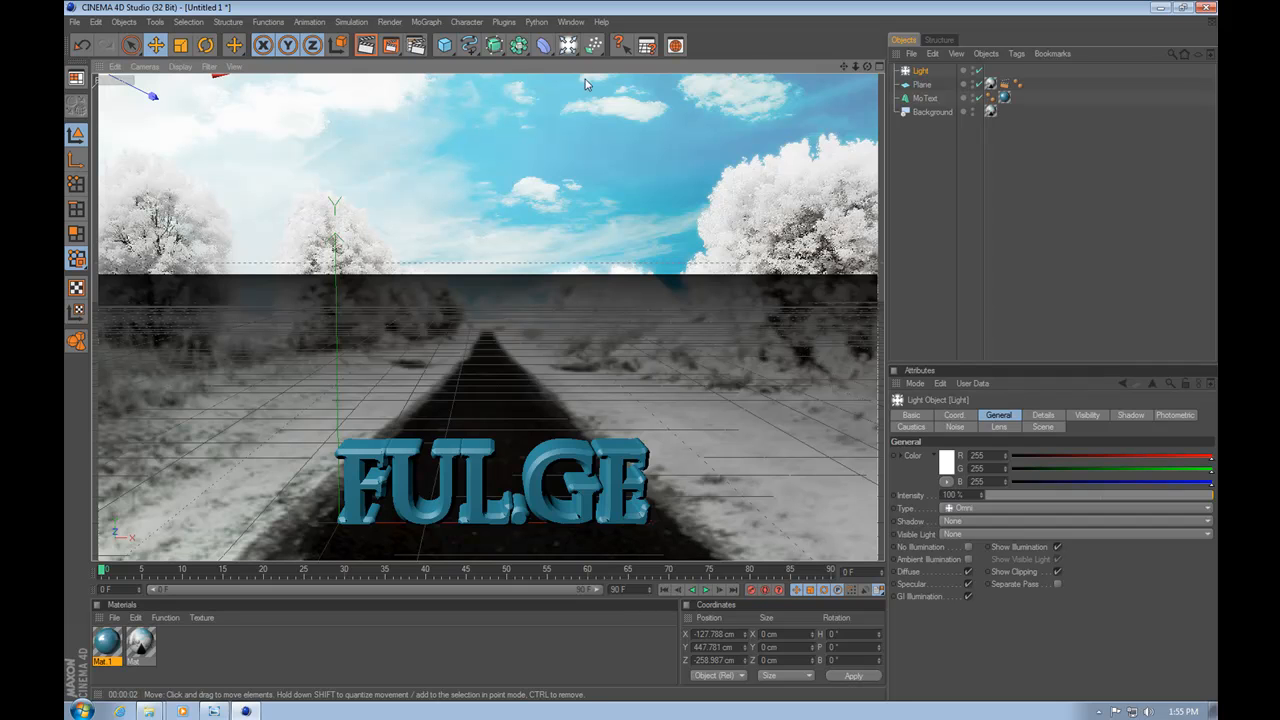
Step: Add a second Omni light above the text's right side at about X 301, Y 453, Z -276 cm, and render the viewport to check it
left_click_drag(594, 45, 592, 58)
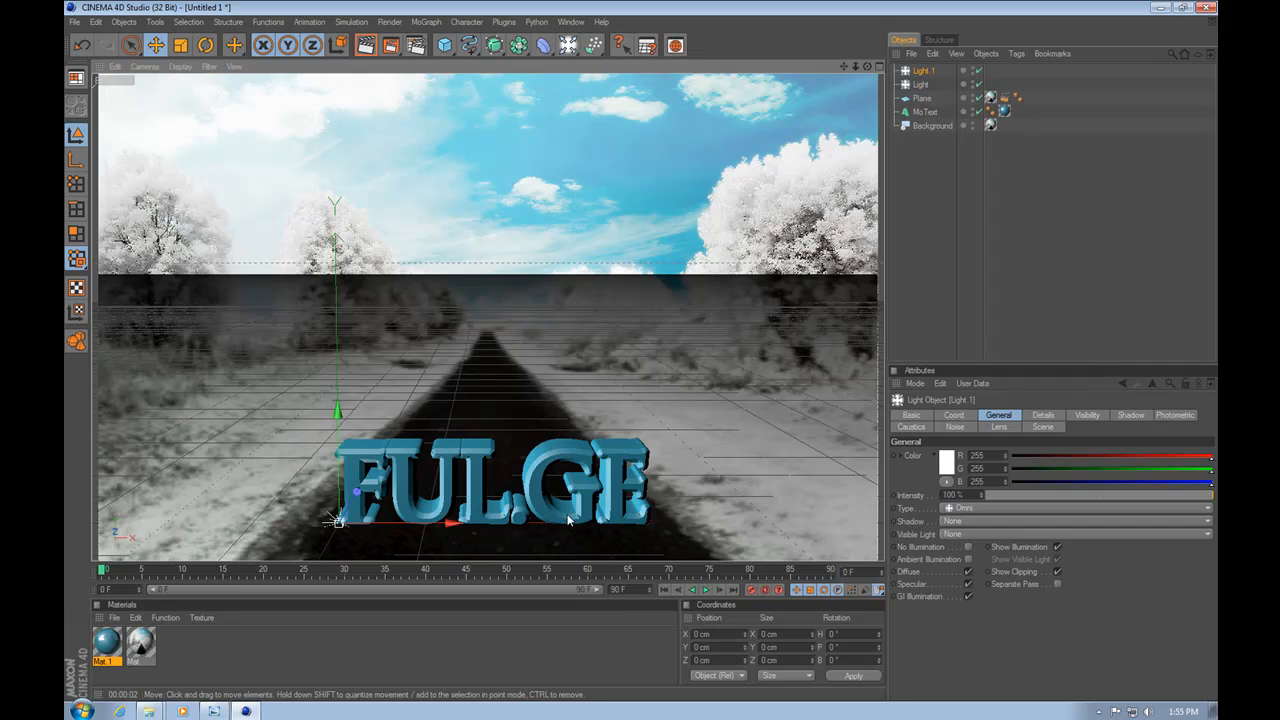
left_click_drag(452, 522, 712, 522)
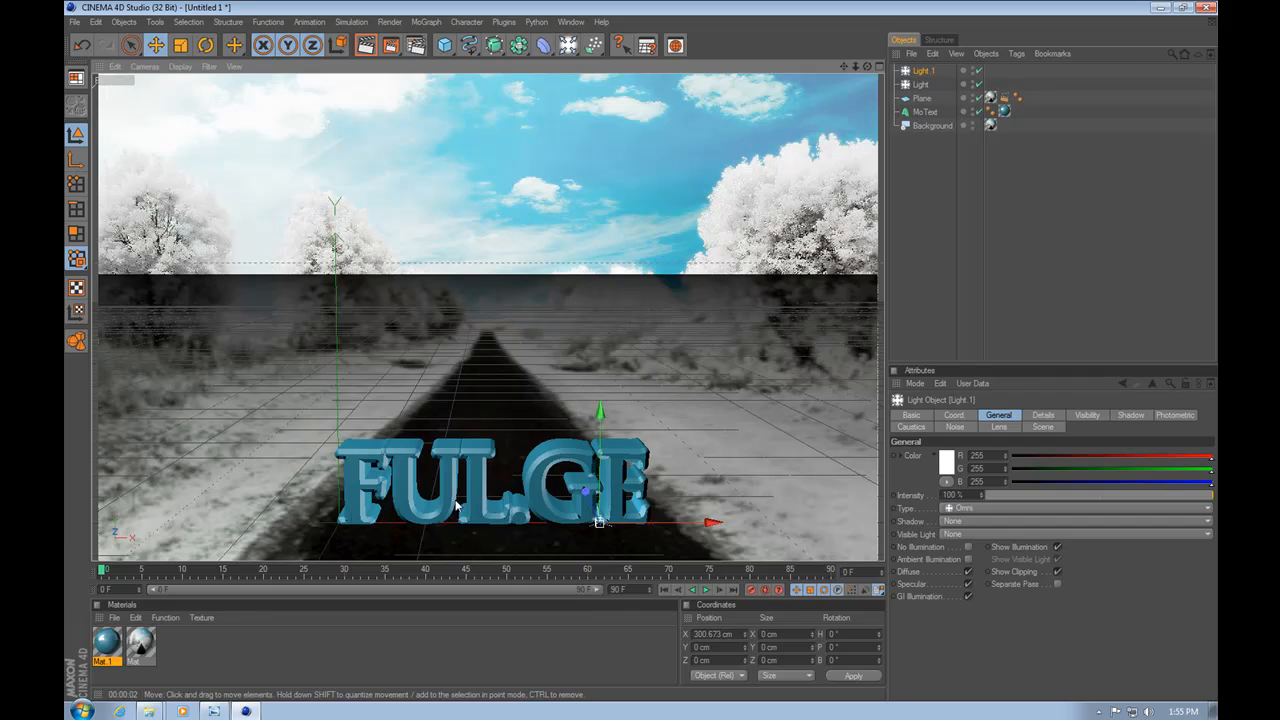
left_click_drag(586, 491, 654, 86)
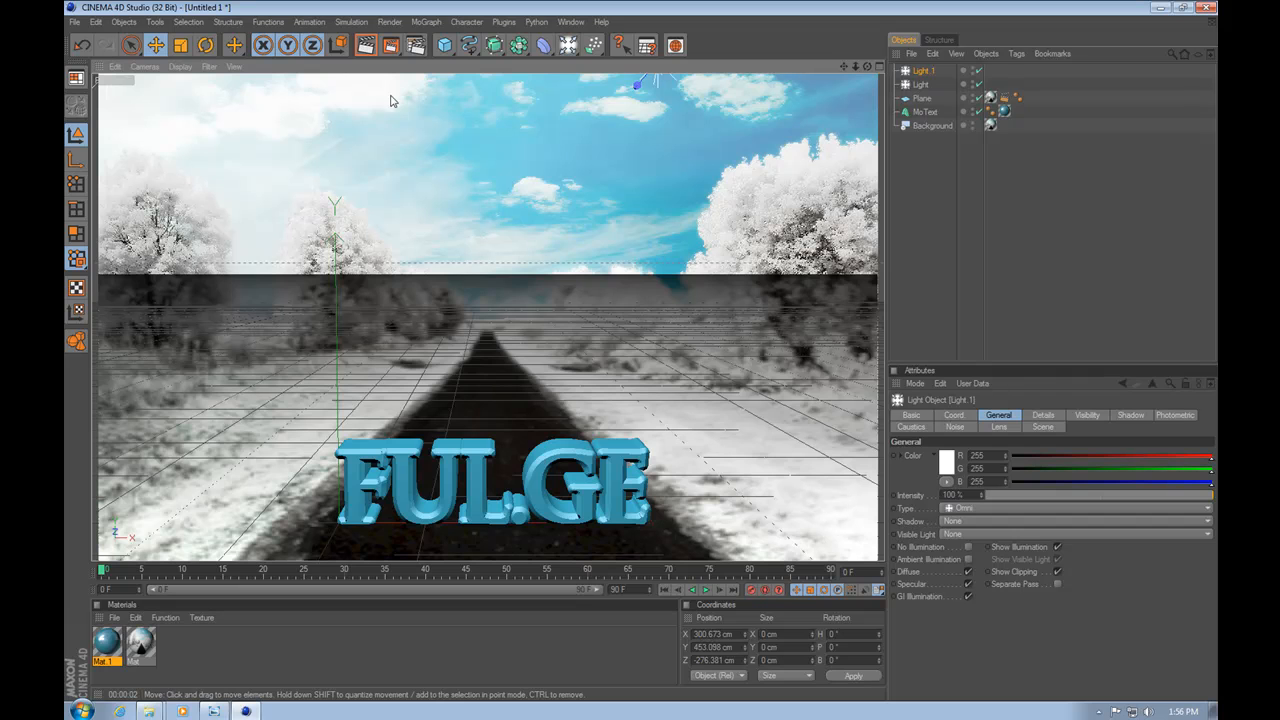
left_click(376, 52)
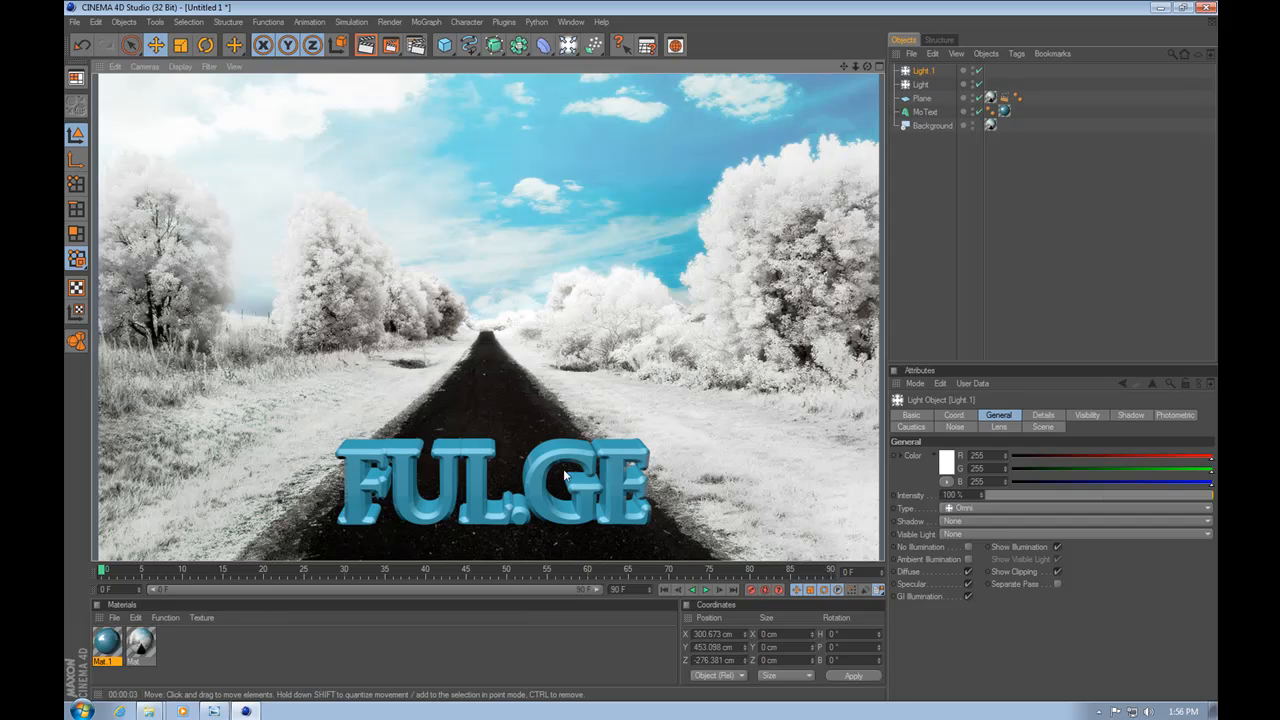
left_click(917, 203)
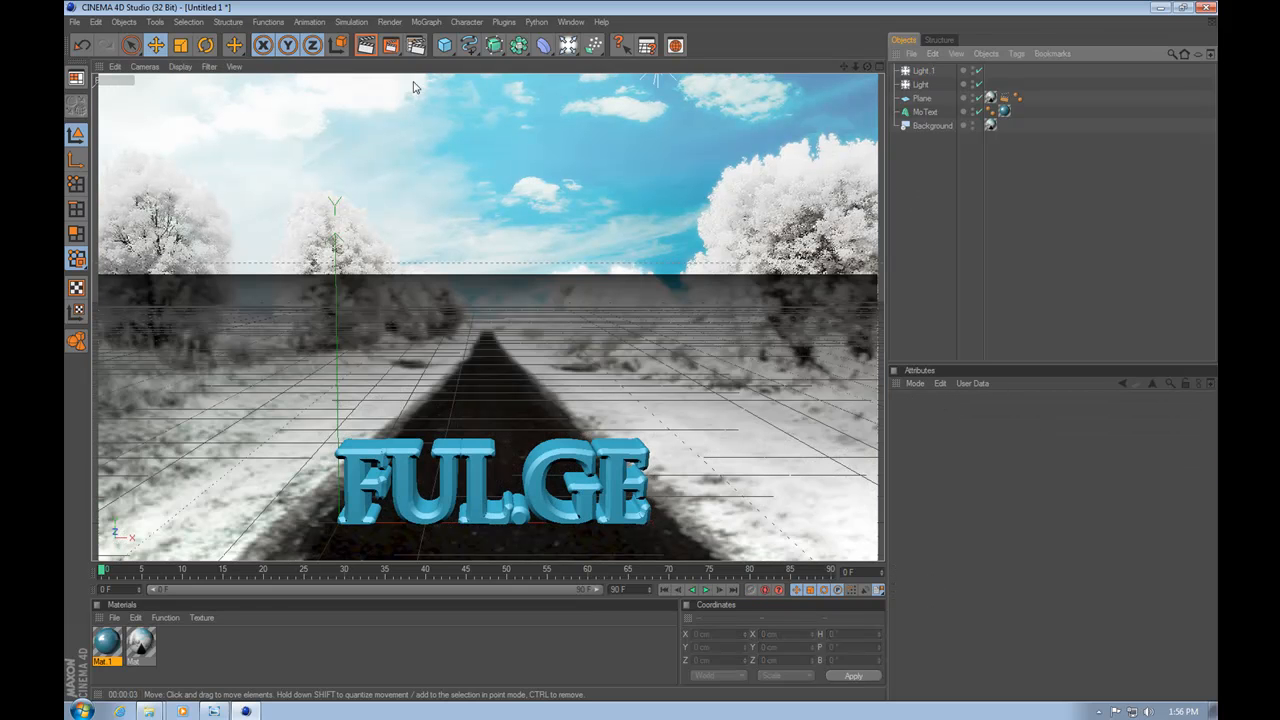
Step: Set the save format for the regular image to JPEG in the Render Settings
left_click(415, 45)
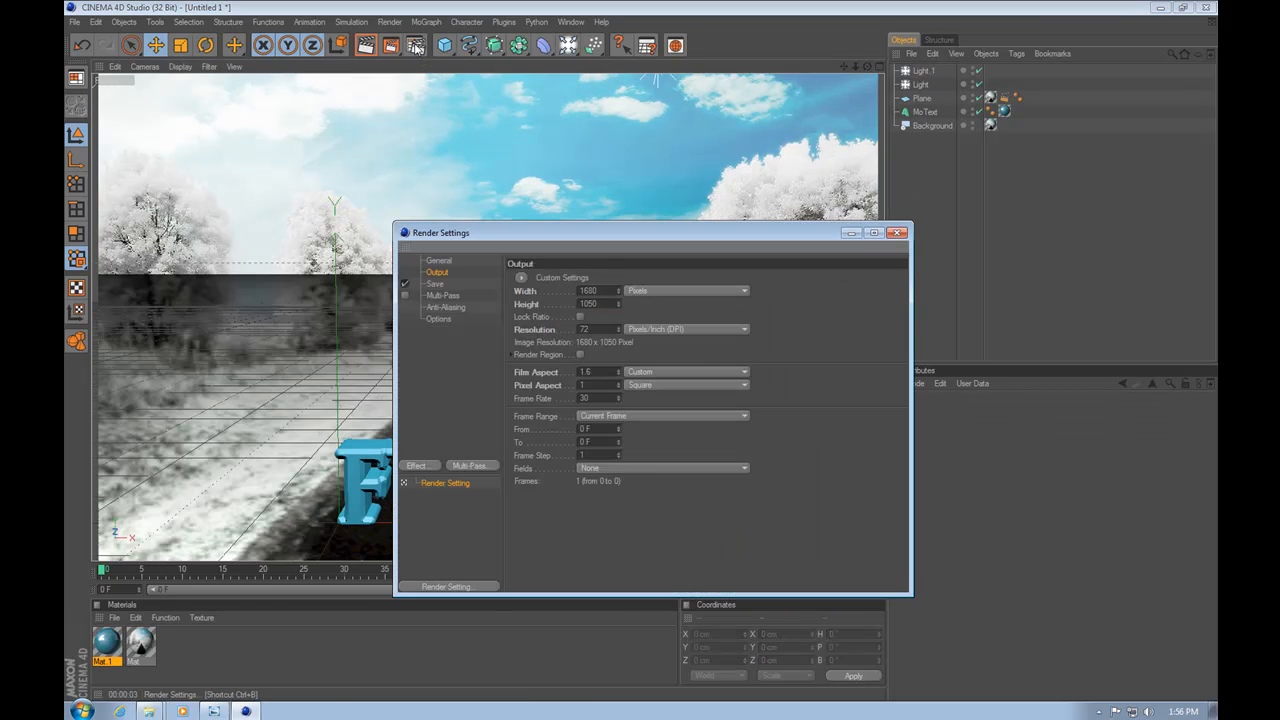
left_click_drag(556, 235, 580, 199)
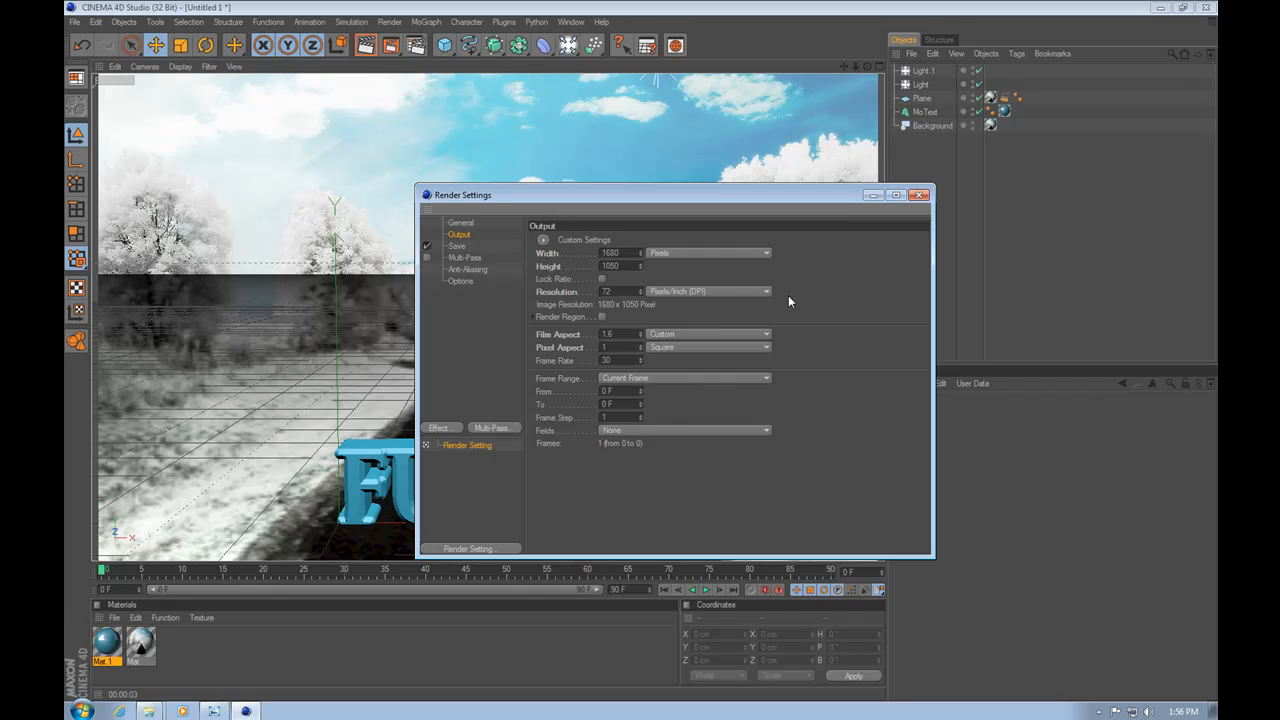
left_click(458, 249)
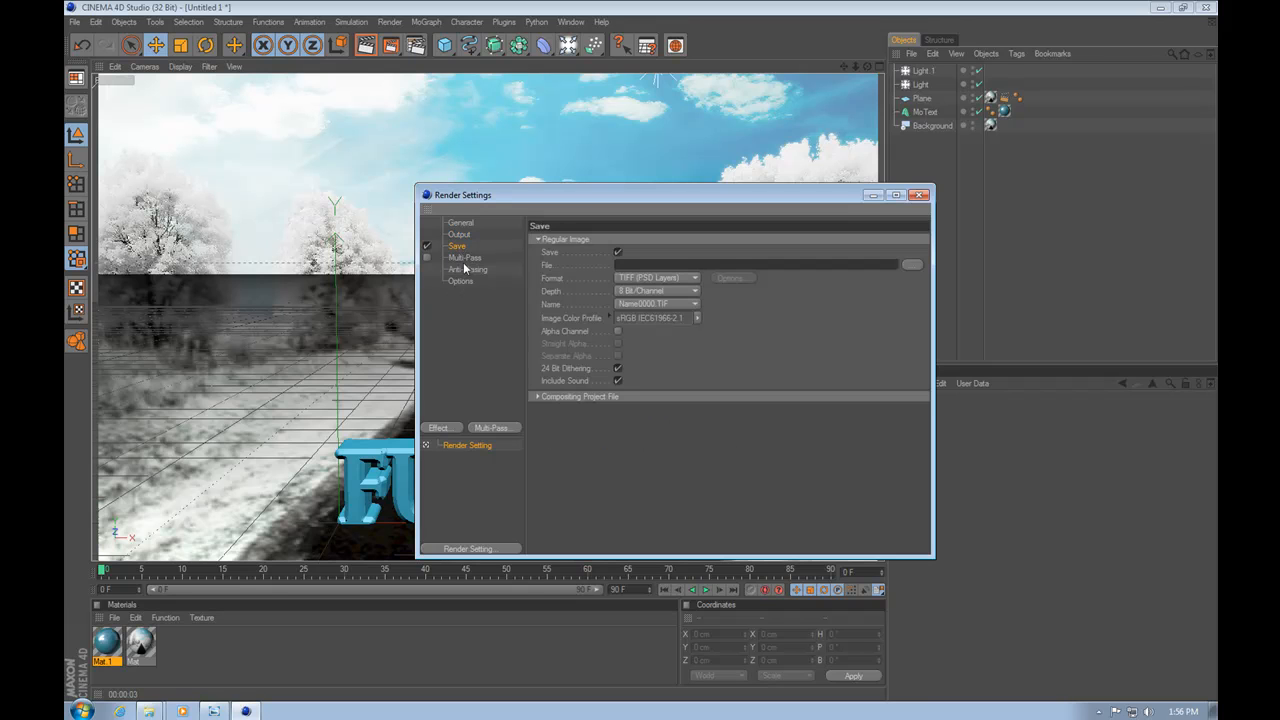
left_click(695, 279)
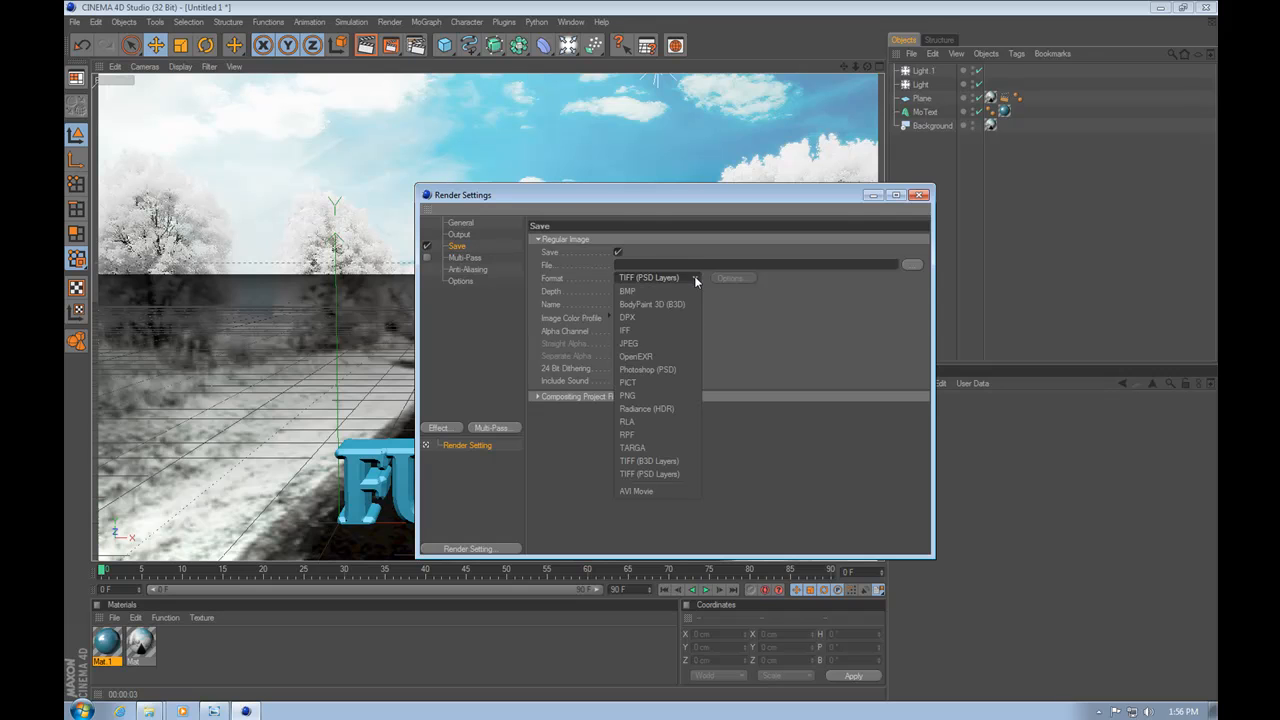
left_click(639, 344)
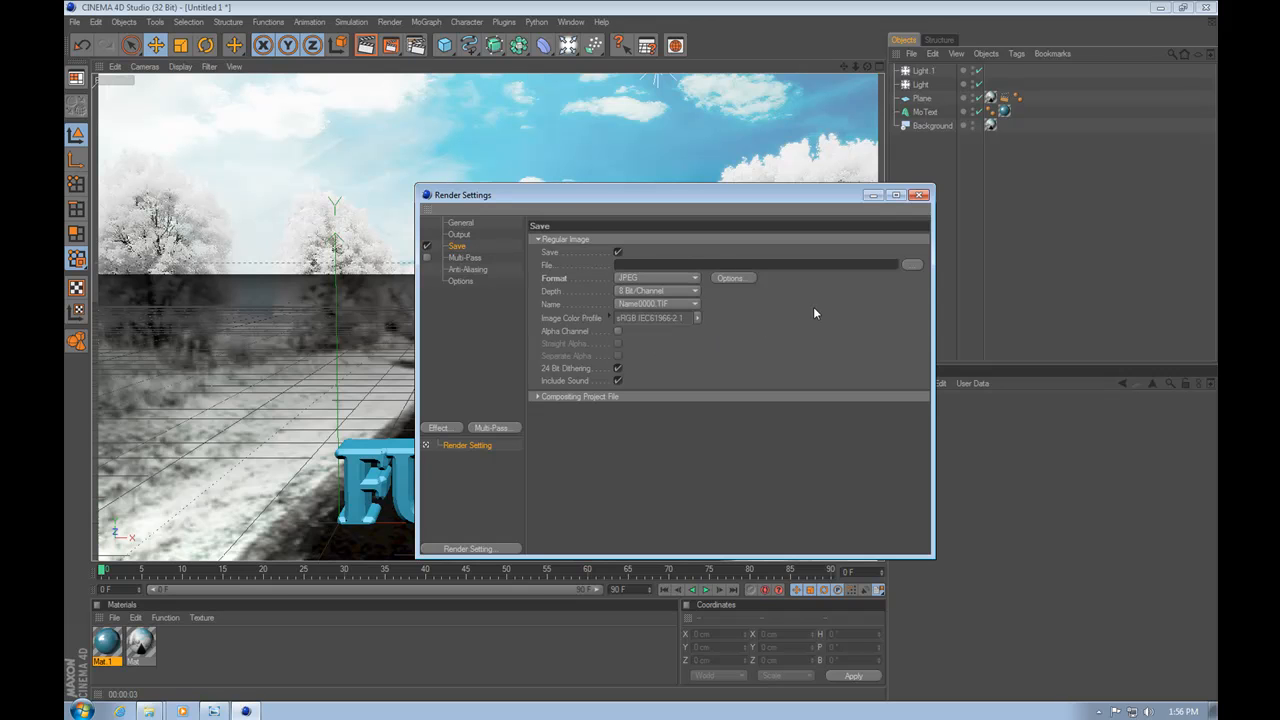
Step: Set the render's output file to ful.ge on the Desktop and close the Render Settings
left_click(912, 264)
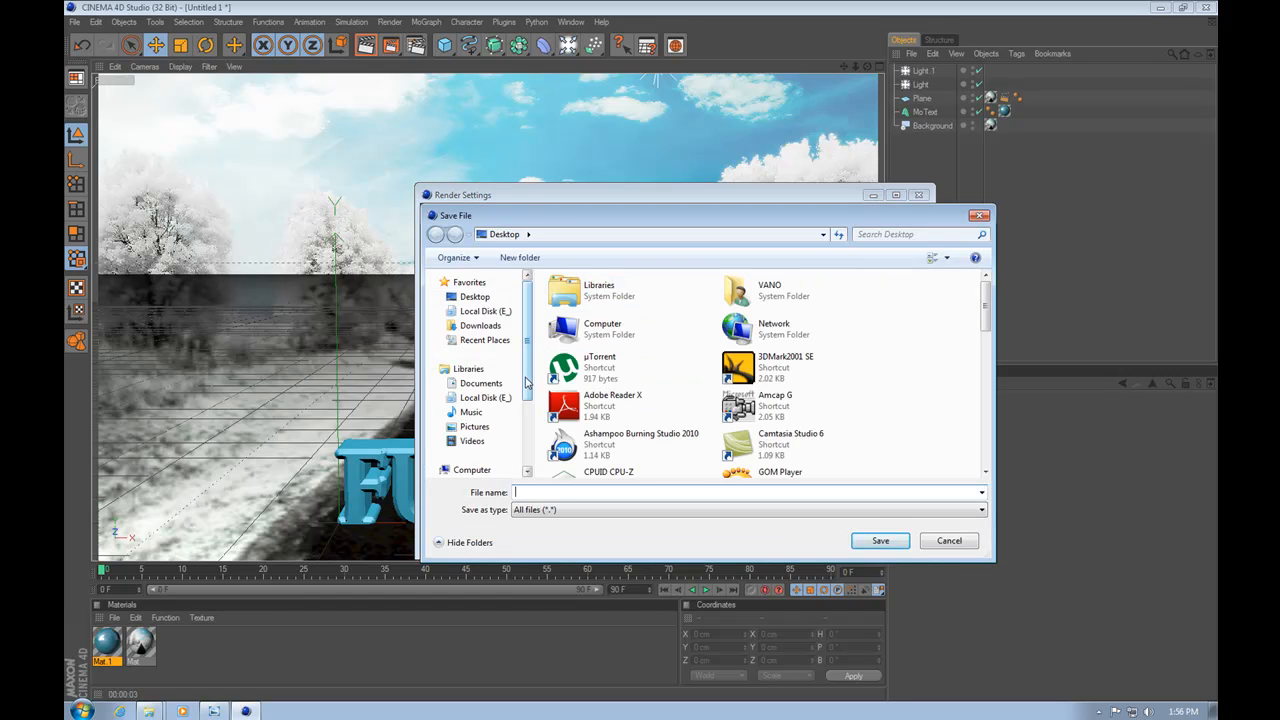
left_click(472, 297)
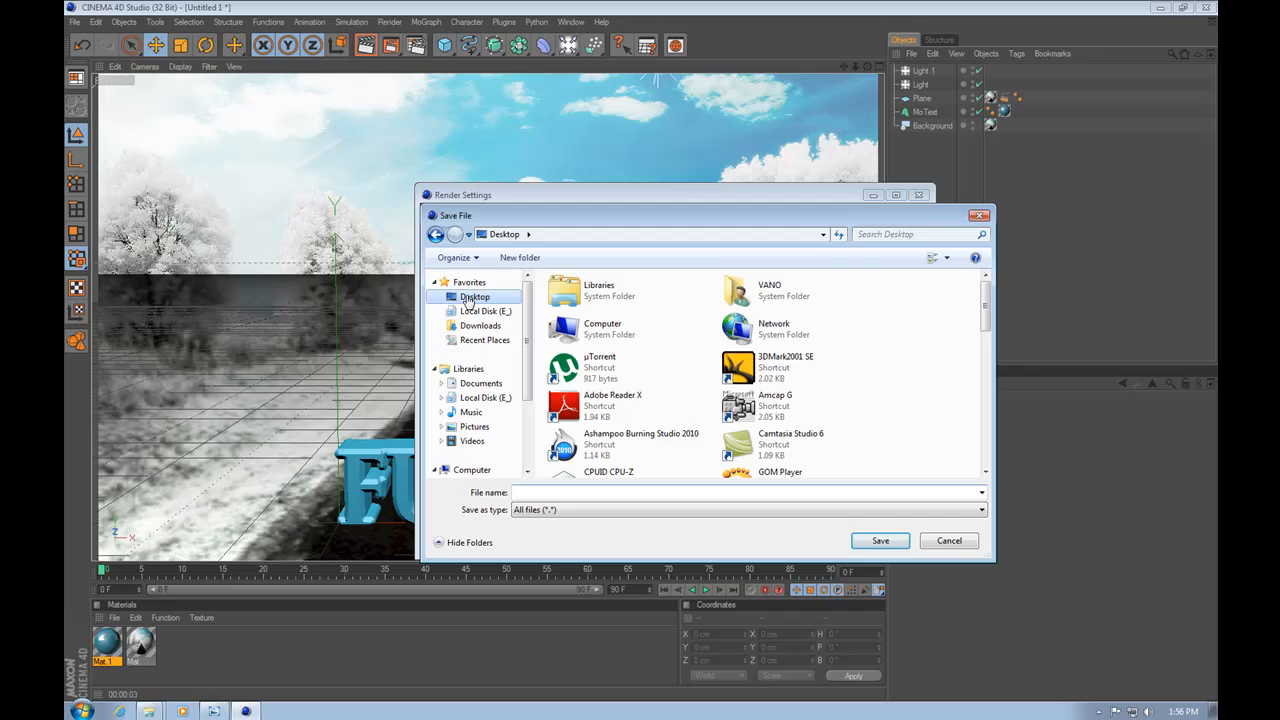
left_click(532, 490)
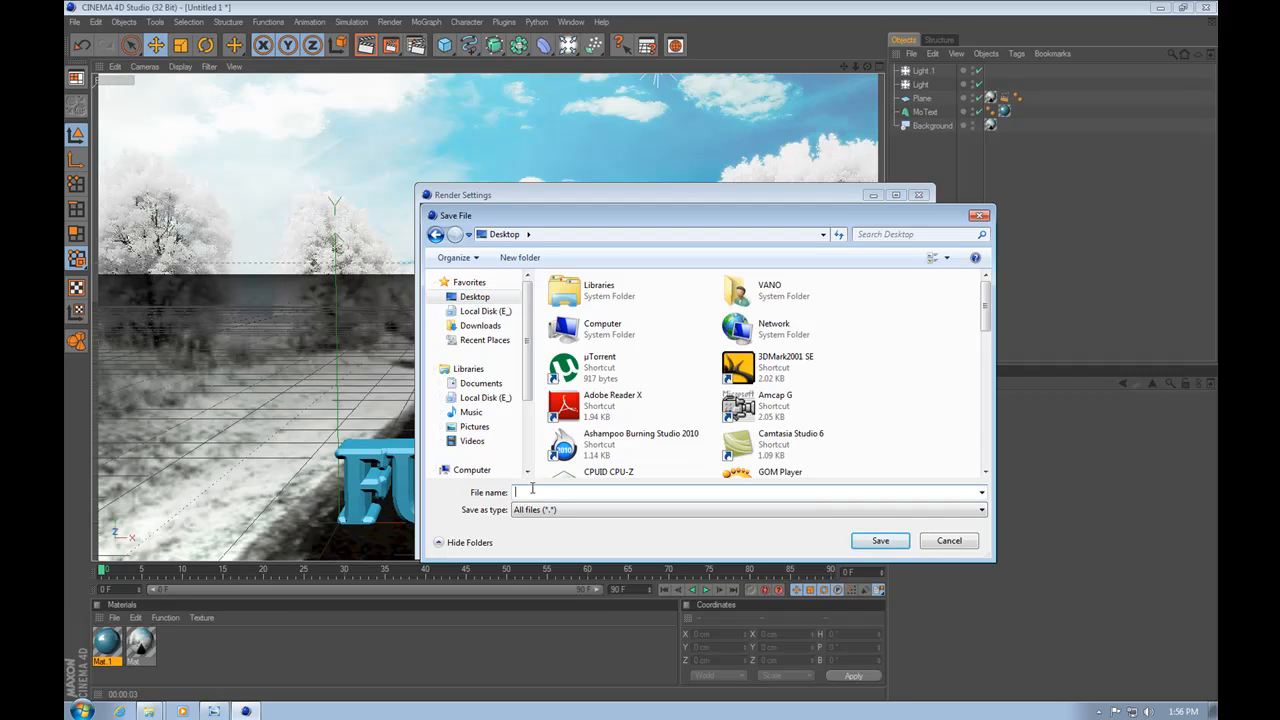
type("ful.ge")
left_click(880, 540)
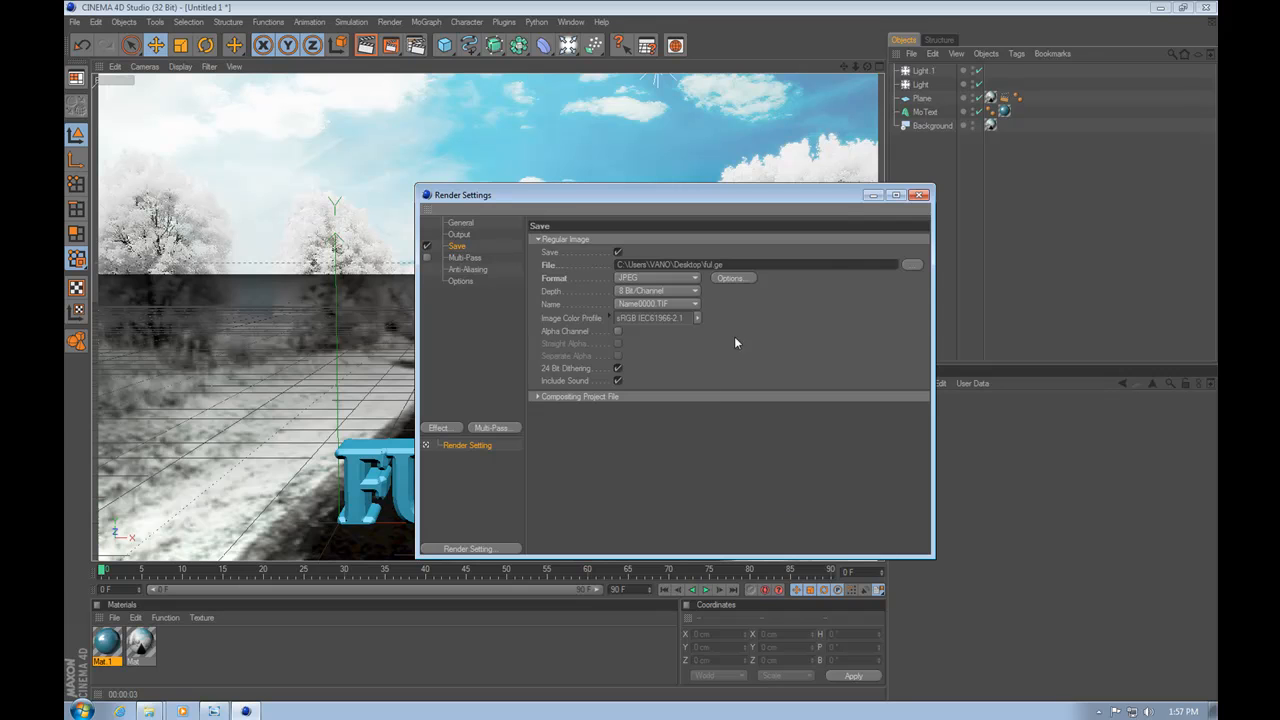
left_click(919, 196)
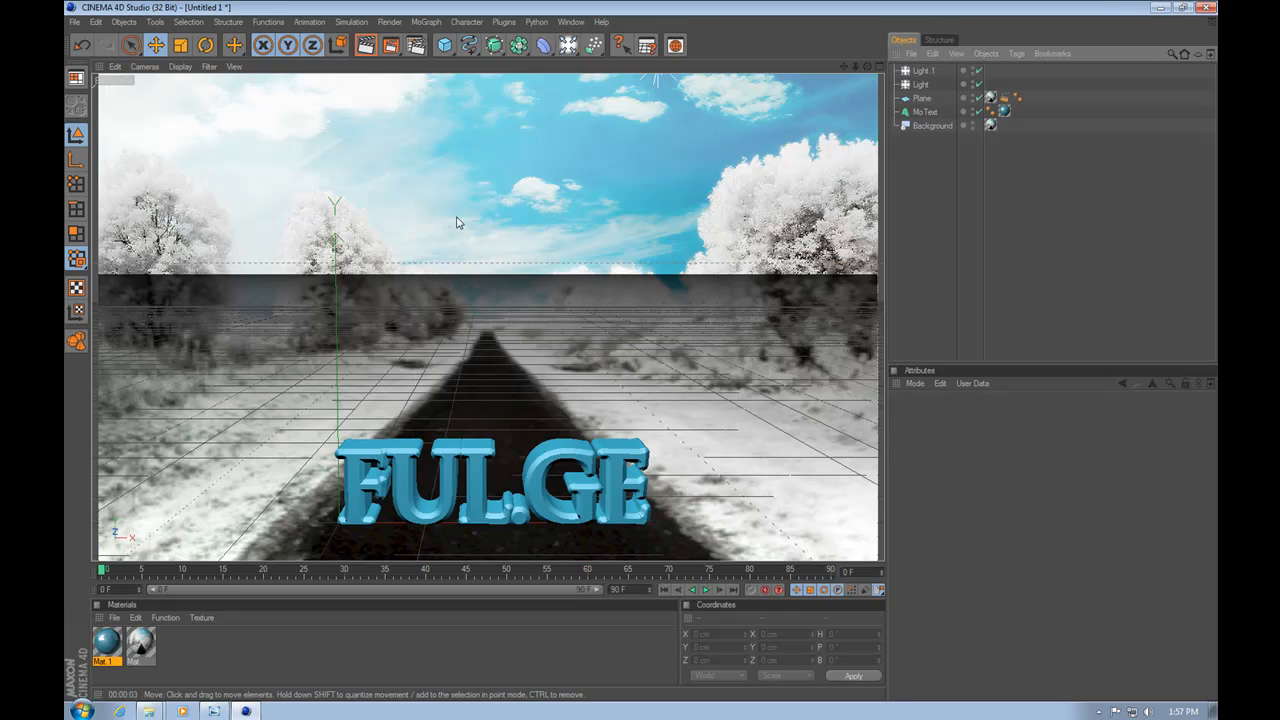
Step: Render the current frame to the Picture Viewer and close the viewer when the render is complete
left_click(391, 46)
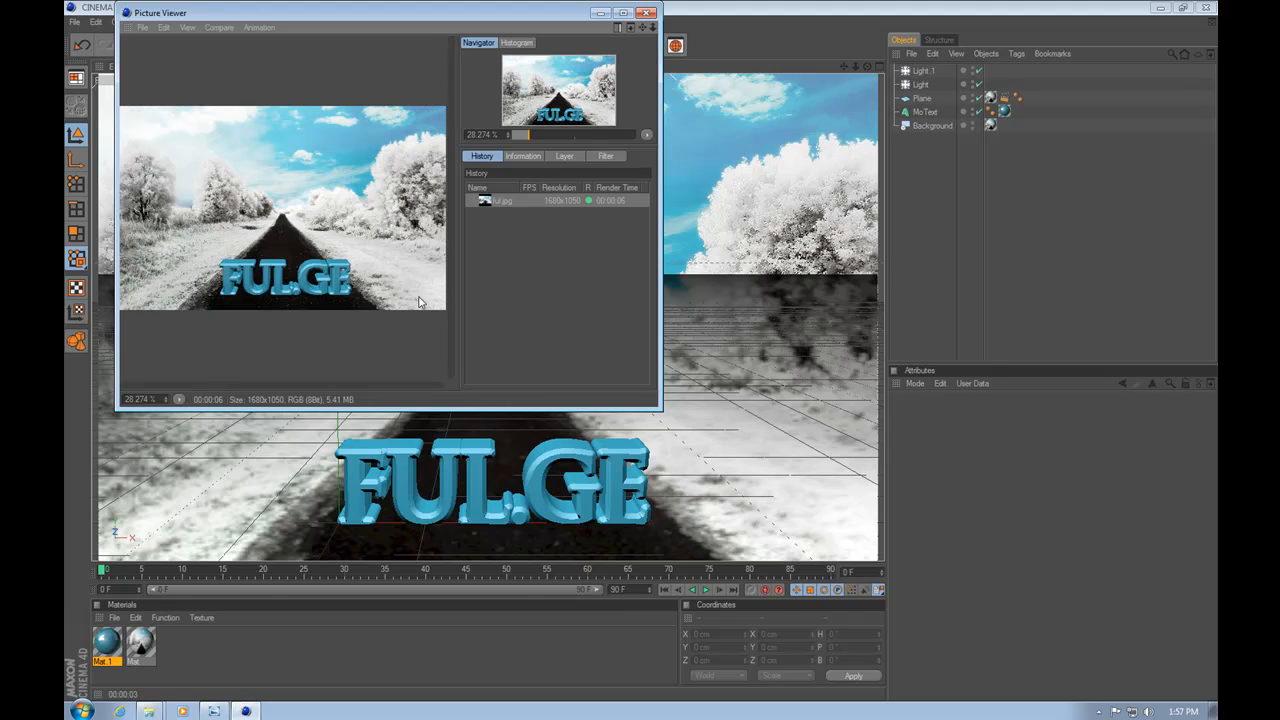
left_click(647, 13)
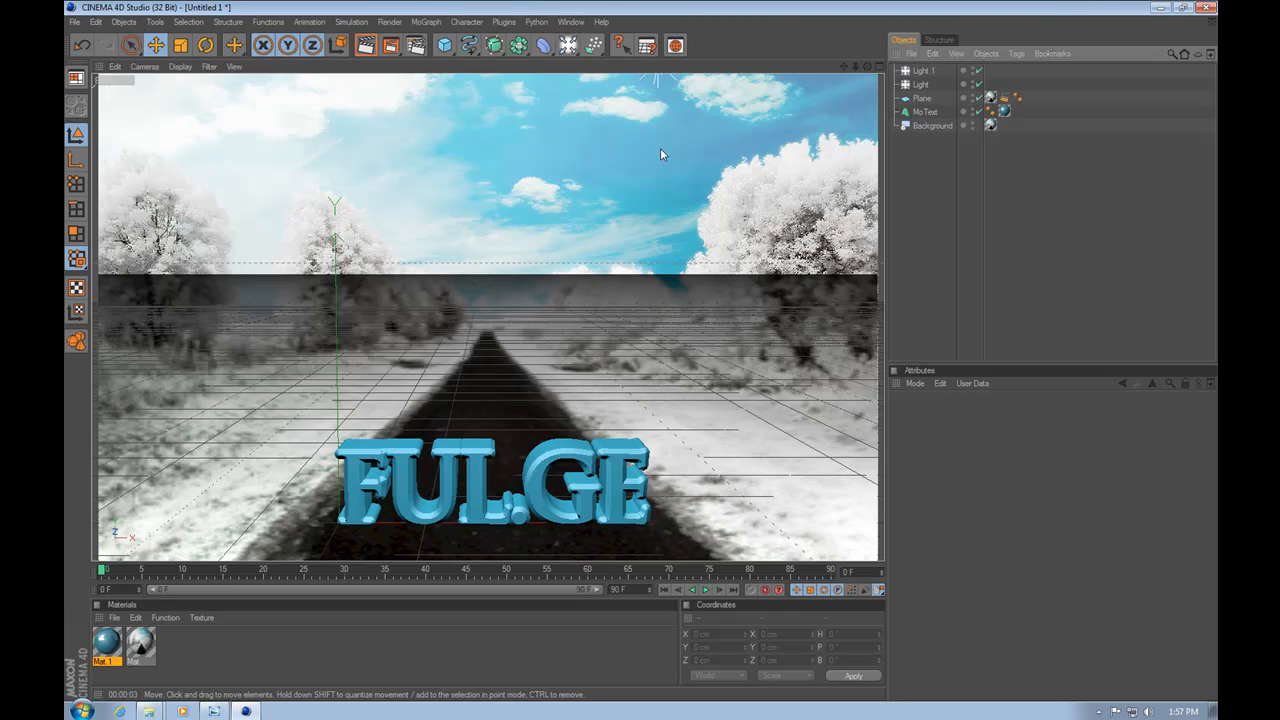
Step: Minimize CINEMA 4D and open the rendered image ful from the desktop in Windows Photo Viewer to examine it
left_click(1160, 9)
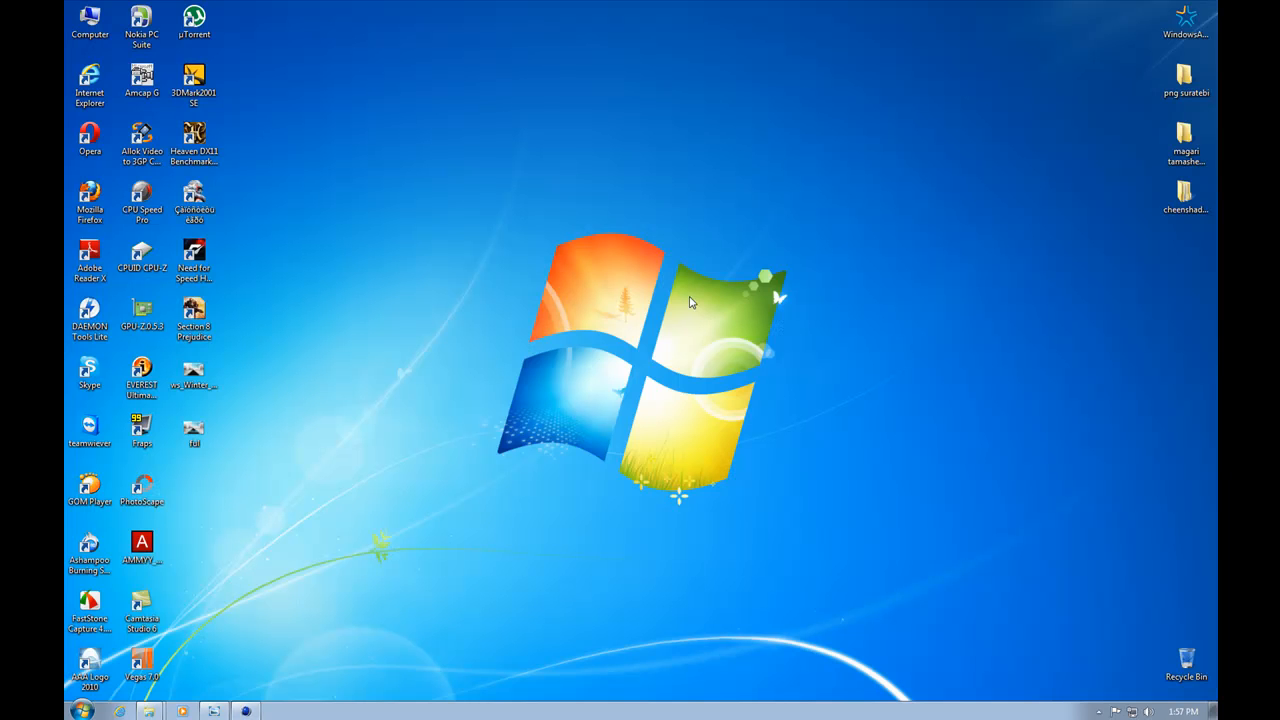
left_click(197, 435)
double_click(197, 435)
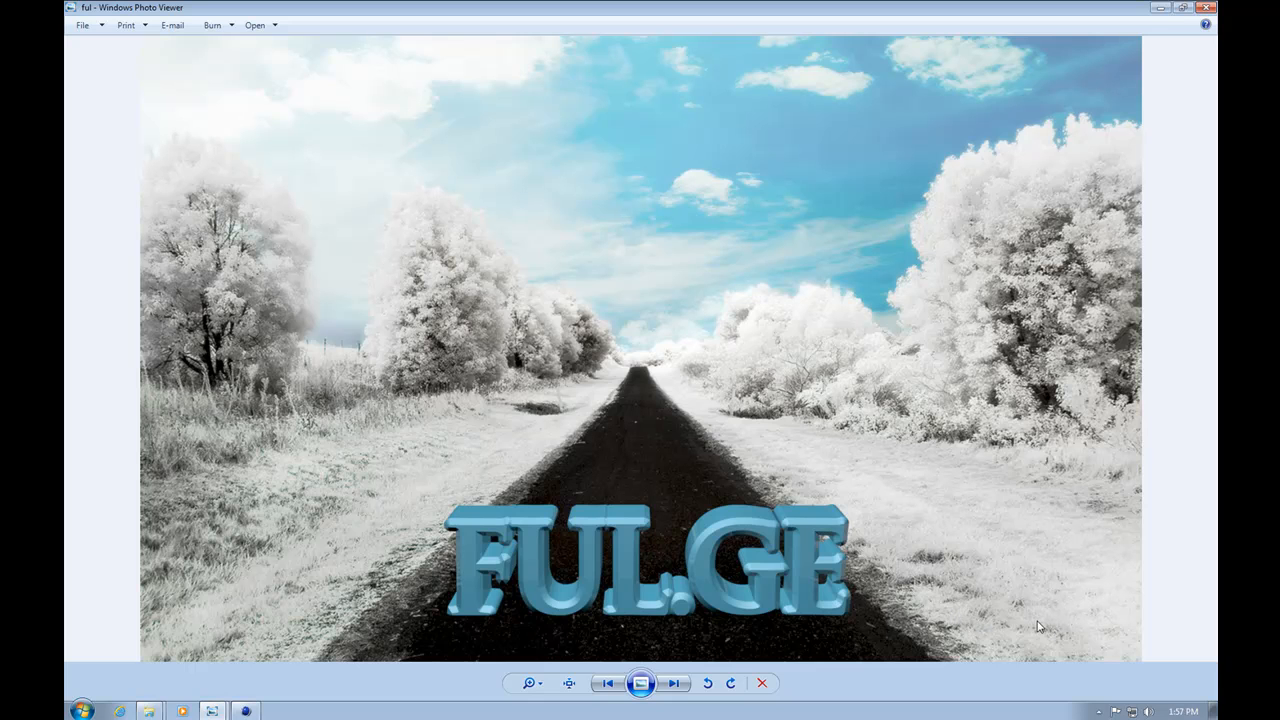
left_click(1099, 711)
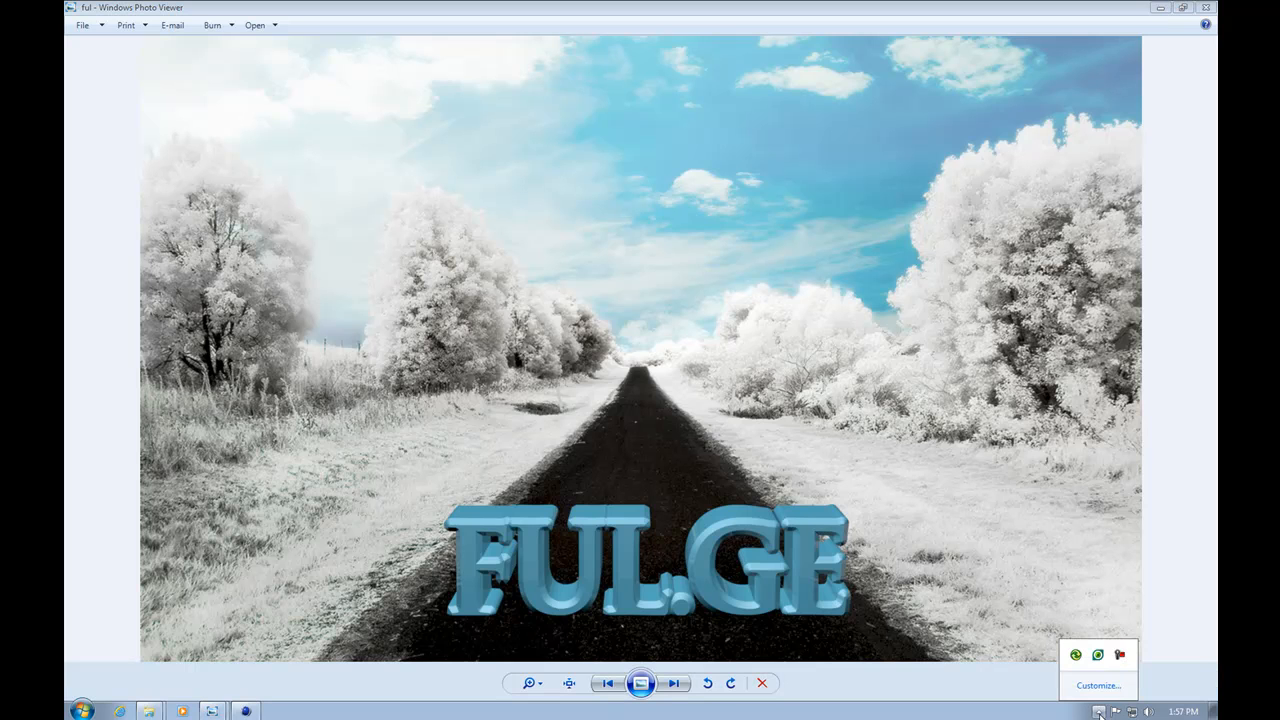